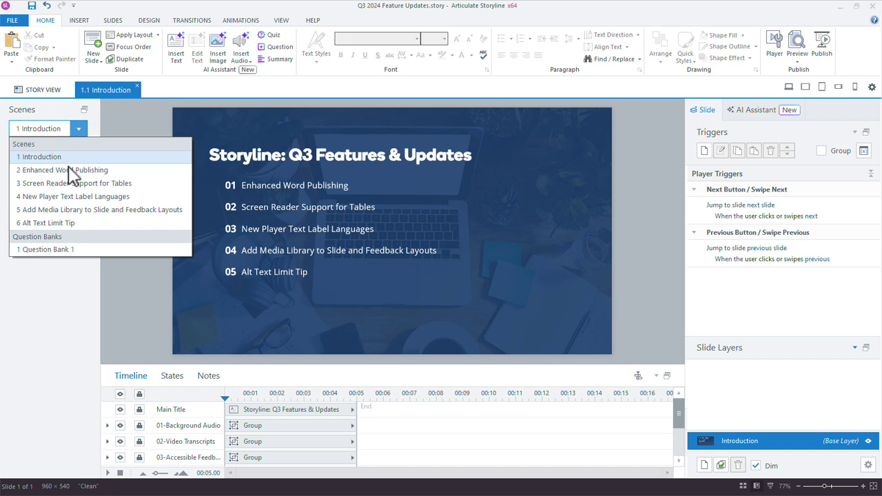
# Open the Enhanced Word Publishing scene and bring up the project's Publish to Word settings
pyautogui.click(71, 171)
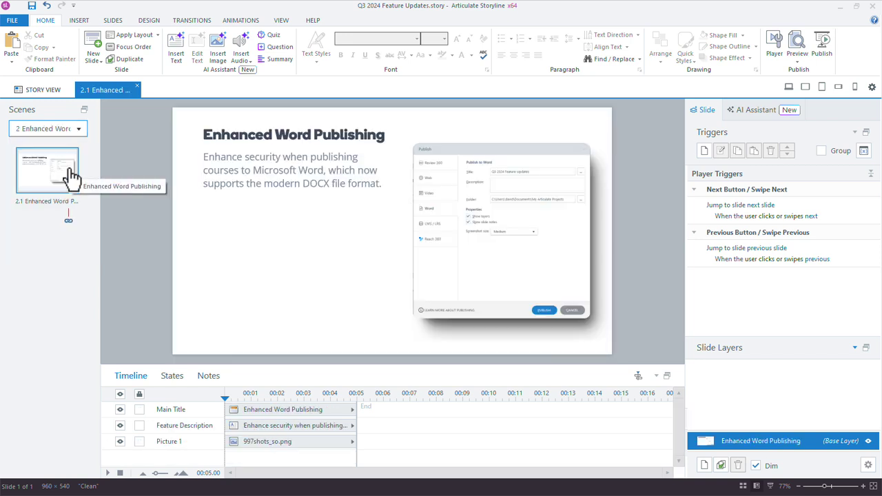
pyautogui.click(823, 45)
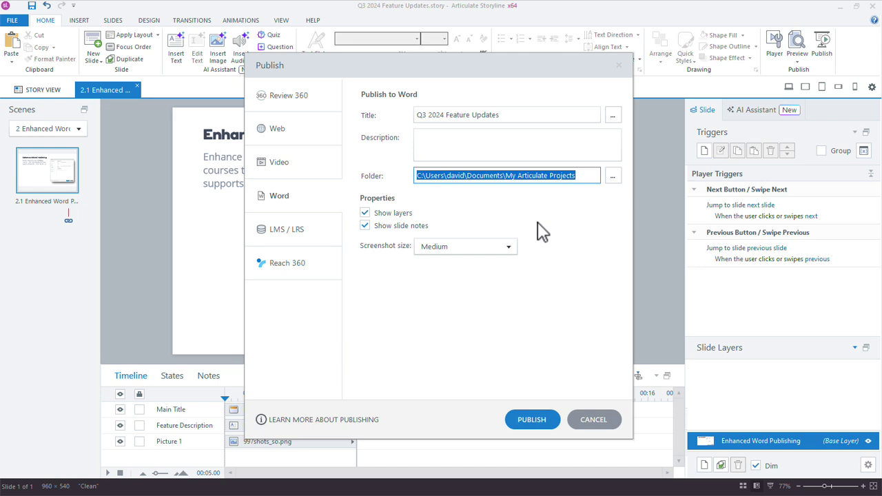
pyautogui.click(279, 99)
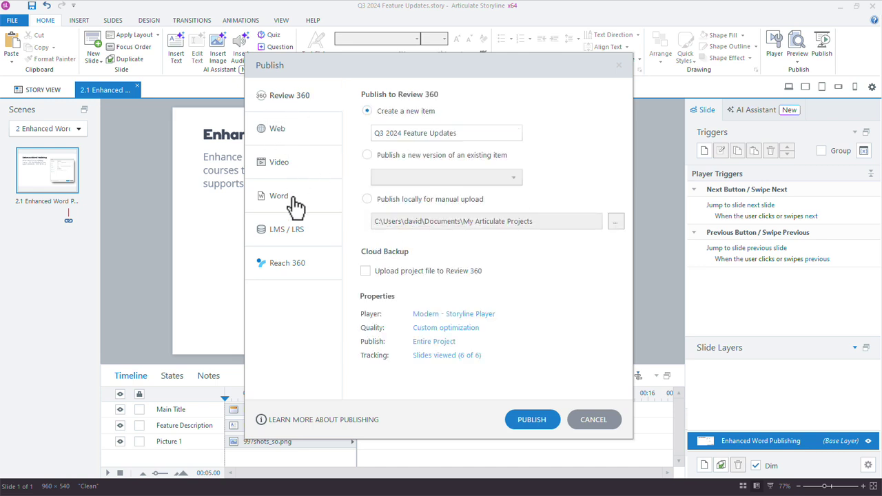
pyautogui.click(284, 199)
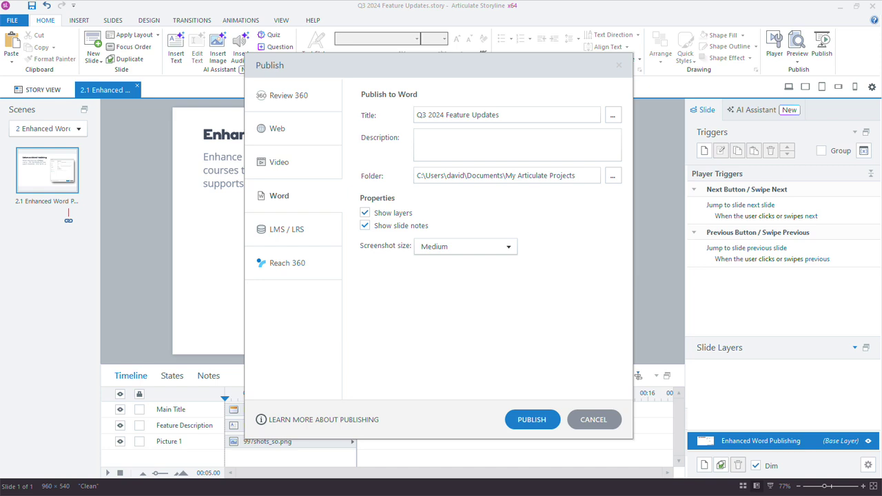
# Review the screenshot size options for publishing to Word and dismiss the settings without publishing
pyautogui.click(476, 249)
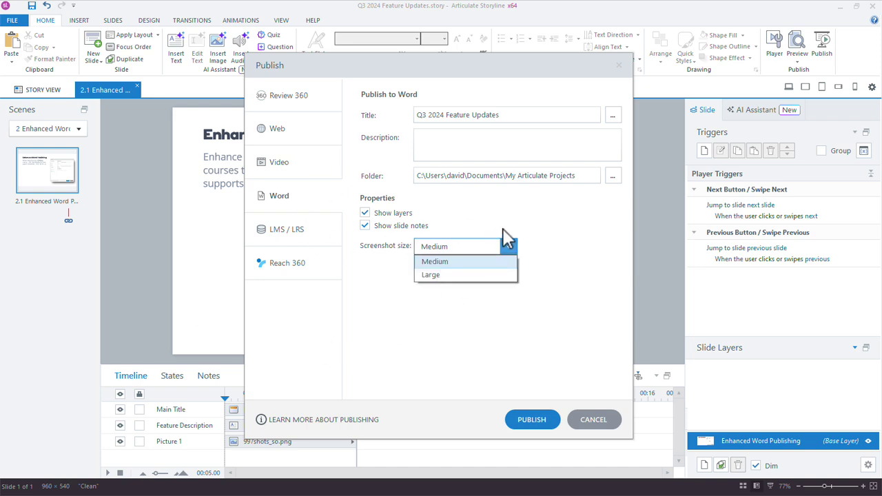
pyautogui.click(503, 232)
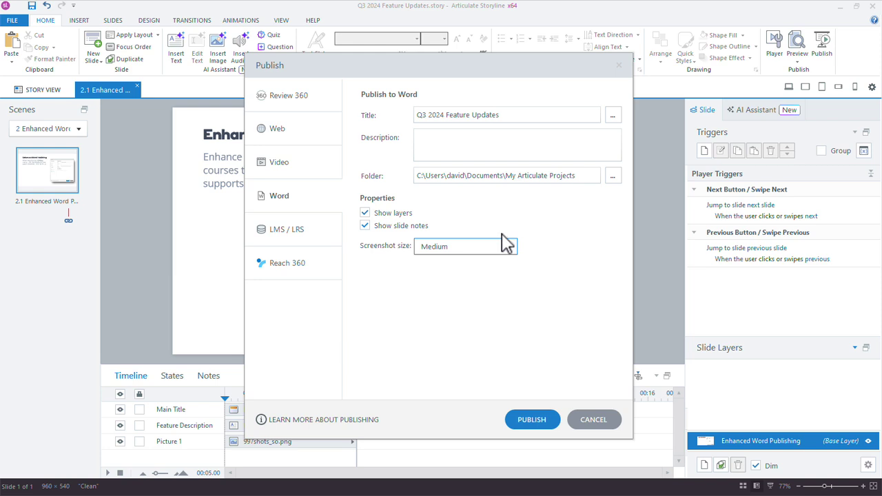
pyautogui.click(435, 248)
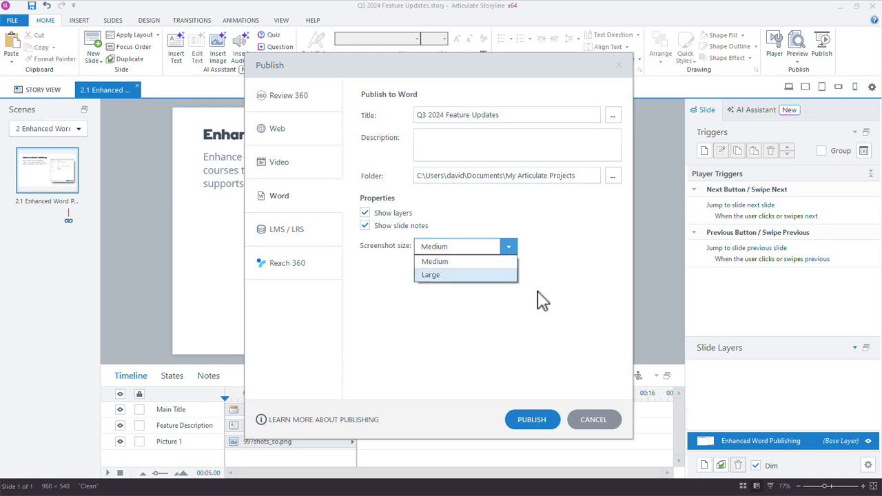
pyautogui.click(565, 303)
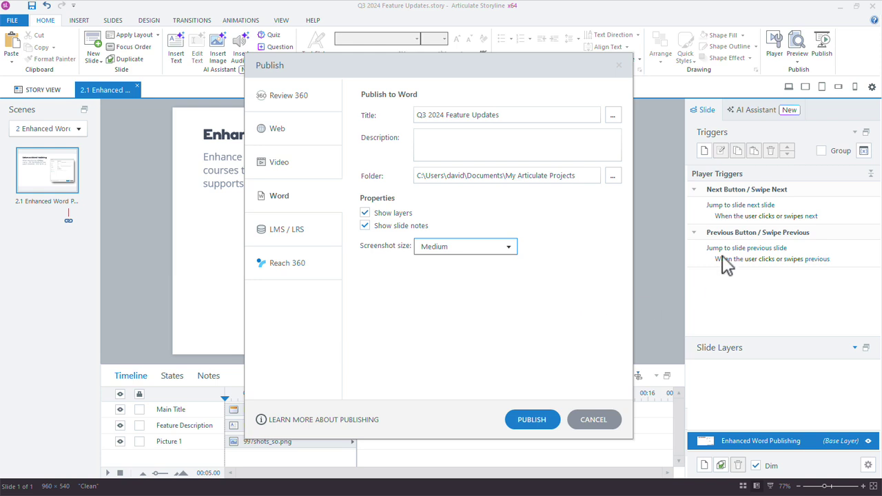
pyautogui.click(591, 420)
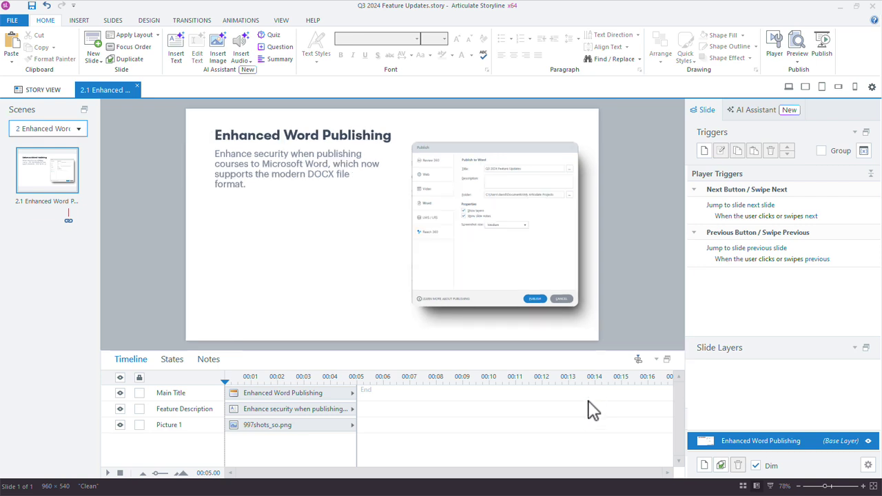
# Open the Screen Reader Support for Tables scene and display the Products slide's focus order
pyautogui.click(74, 129)
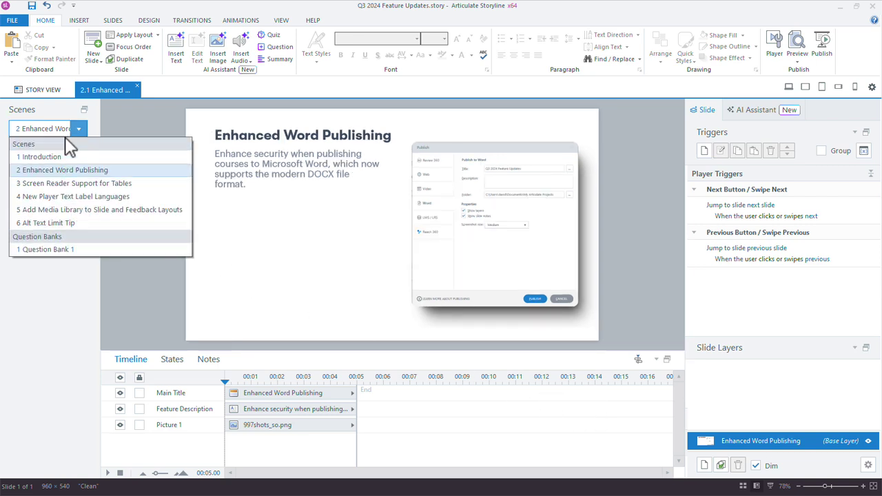
pyautogui.click(59, 183)
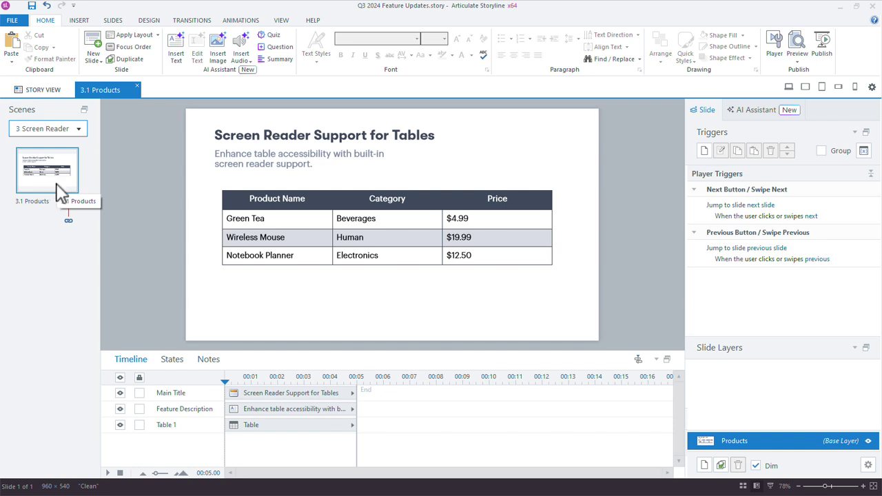
pyautogui.click(60, 192)
pyautogui.click(143, 50)
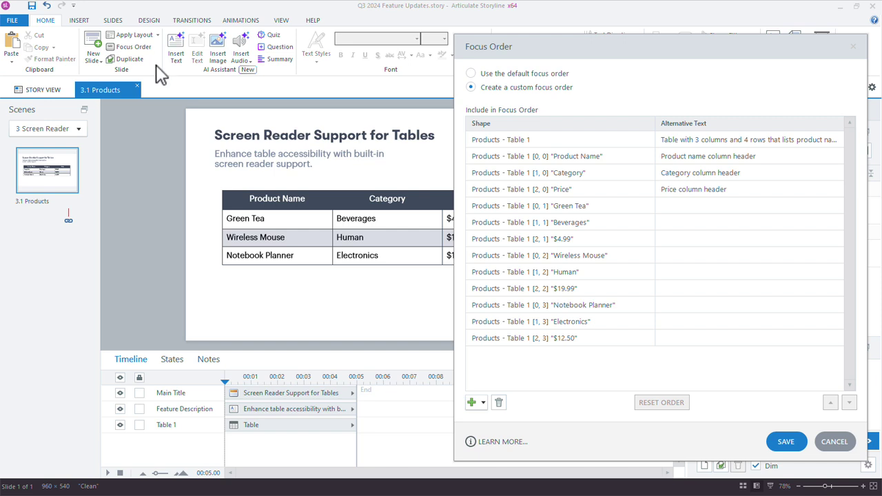
pyautogui.moveTo(503, 61); pyautogui.dragTo(391, 38)
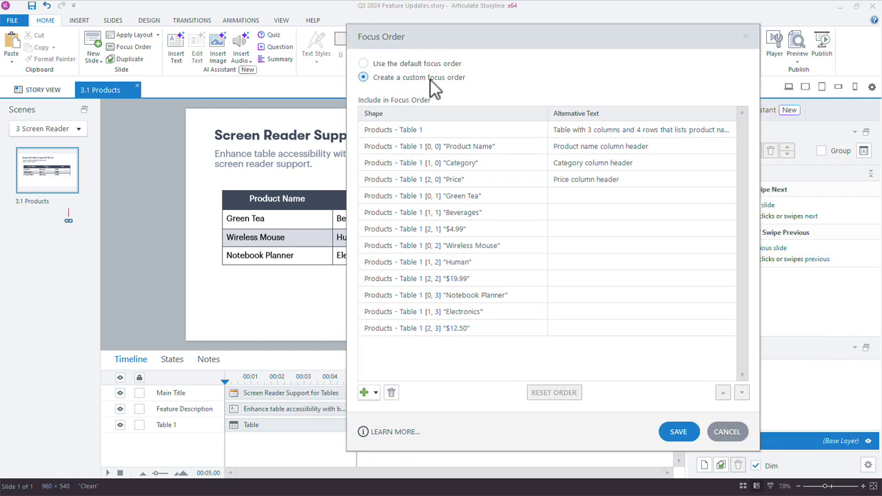
# Examine the custom focus order and the alternative text for the whole table and its column headers
pyautogui.click(427, 64)
pyautogui.click(421, 77)
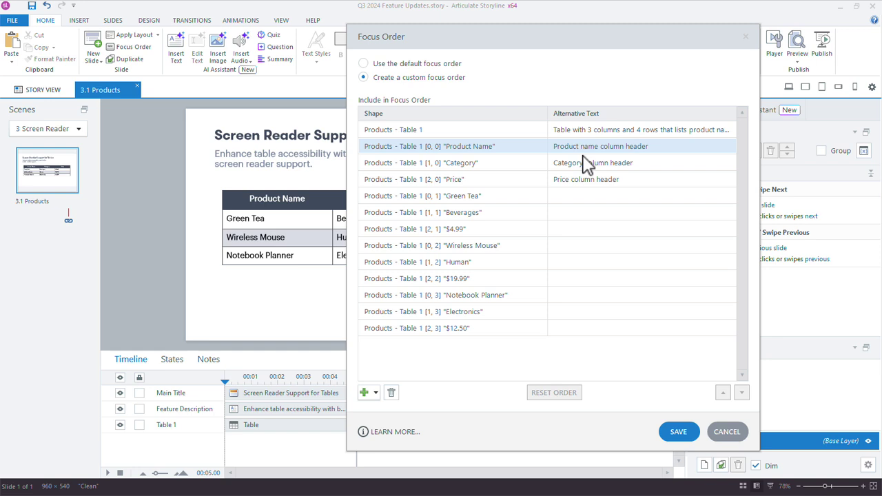
pyautogui.click(453, 132)
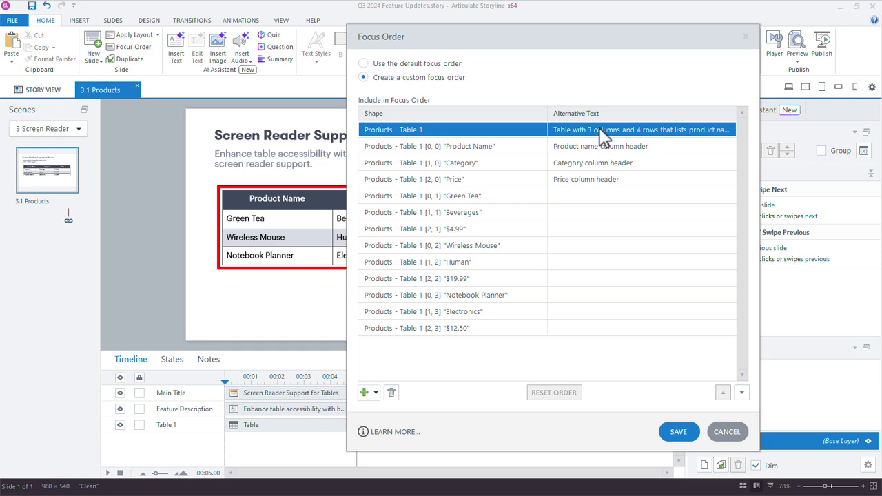
pyautogui.click(505, 155)
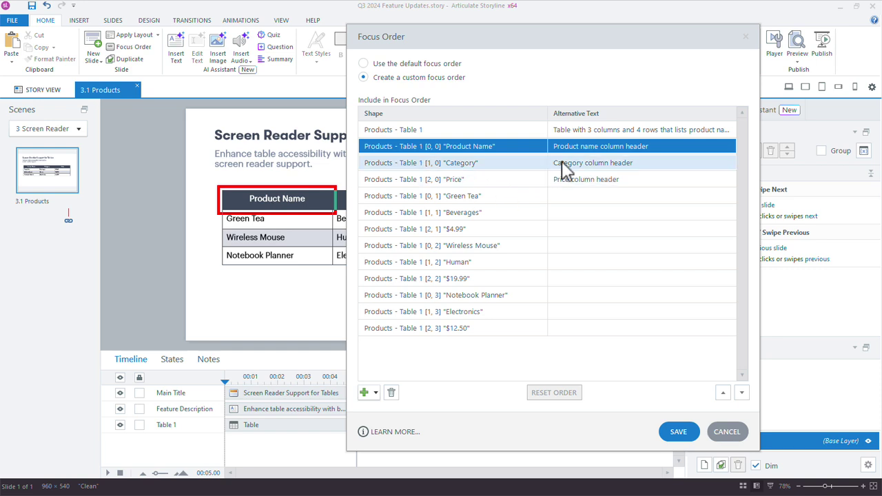
pyautogui.doubleClick(622, 164)
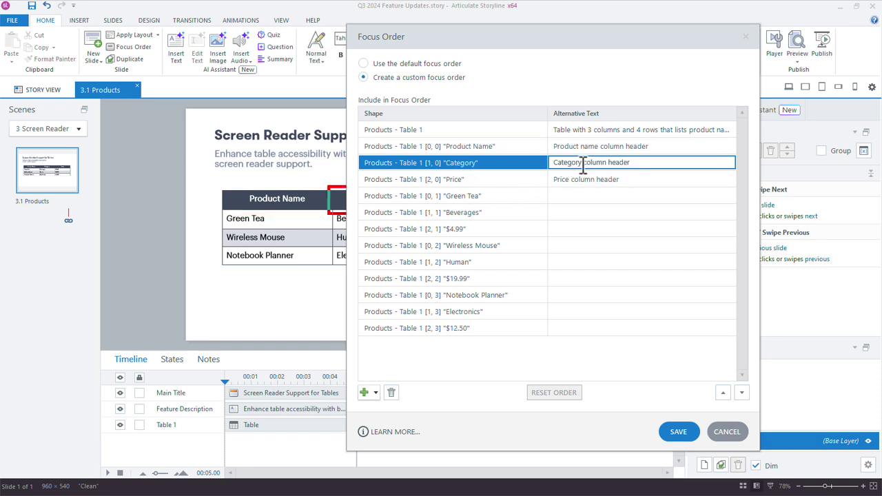
pyautogui.moveTo(555, 163); pyautogui.dragTo(685, 164)
# Compare the focus order's cell entries with the table cells on the slide, and close the focus order without saving
pyautogui.moveTo(485, 43); pyautogui.dragTo(623, 53)
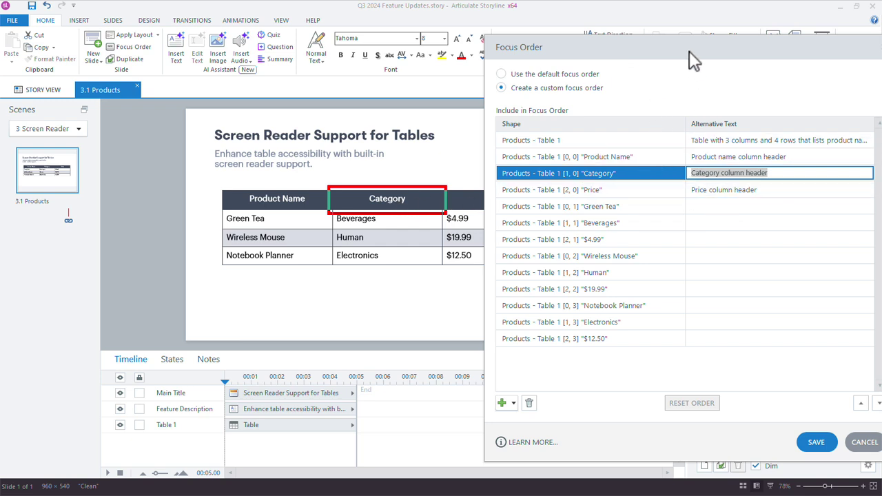
pyautogui.moveTo(689, 51); pyautogui.dragTo(640, 42)
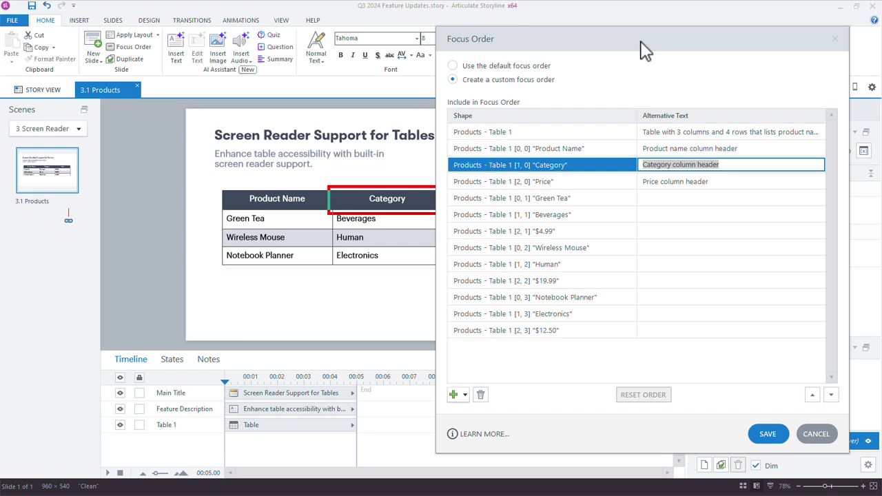
pyautogui.click(577, 202)
pyautogui.click(576, 217)
pyautogui.click(575, 231)
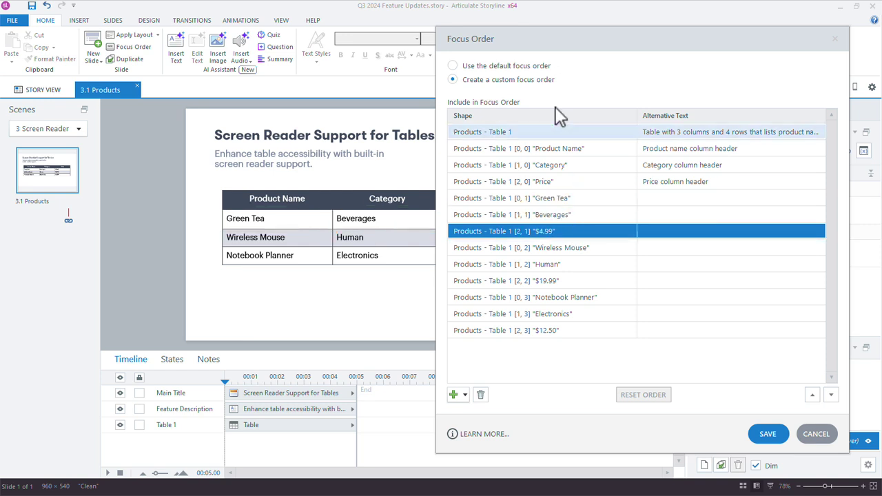
pyautogui.moveTo(544, 38); pyautogui.dragTo(664, 49)
pyautogui.click(665, 260)
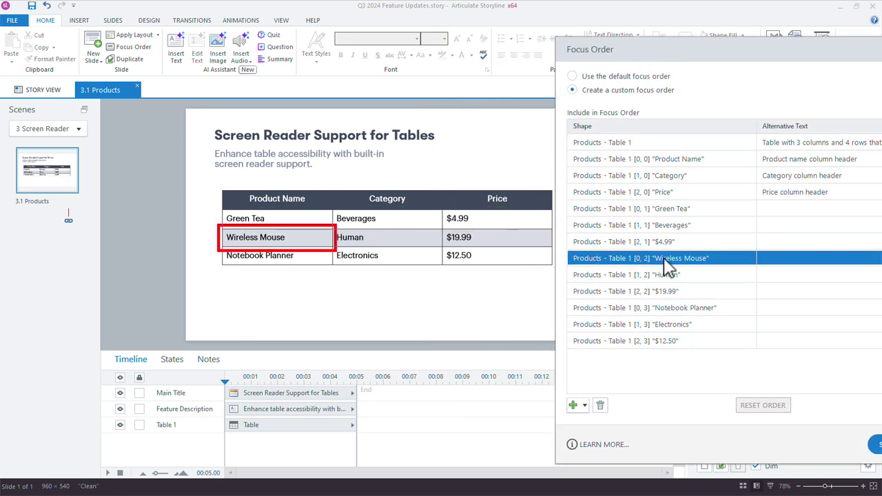
pyautogui.click(667, 274)
pyautogui.click(685, 290)
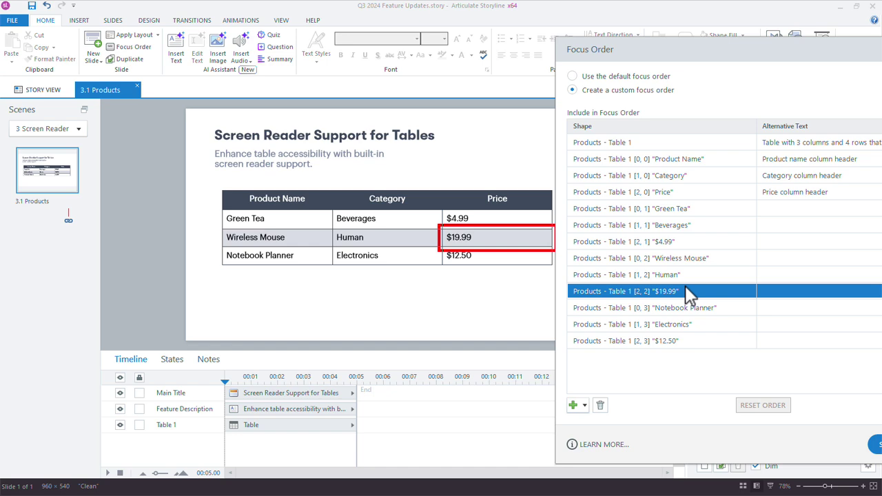
pyautogui.moveTo(682, 52); pyautogui.dragTo(463, 49)
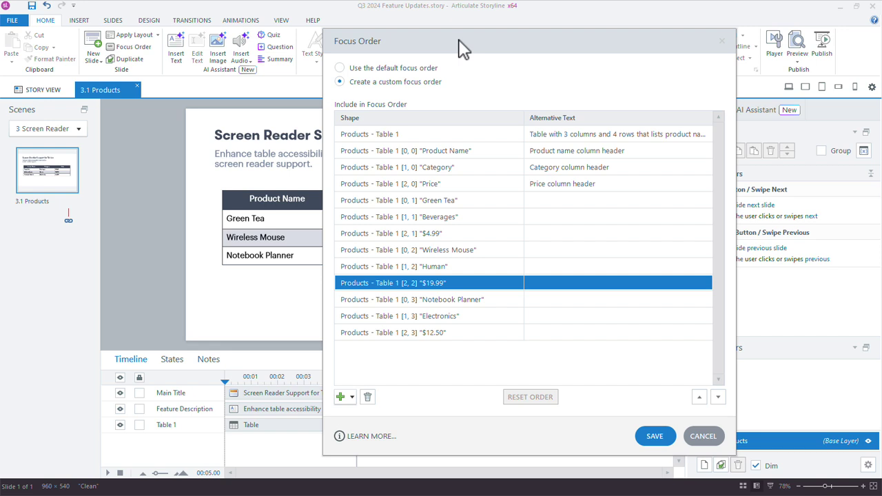
pyautogui.click(703, 437)
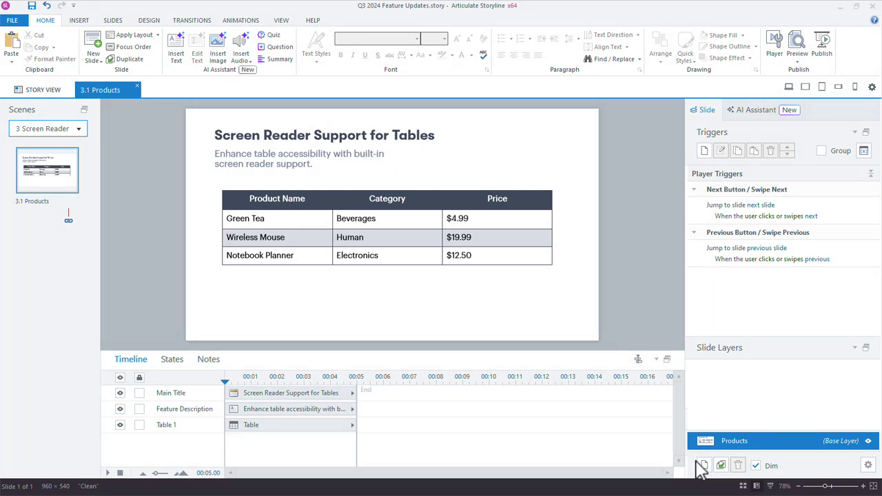
pyautogui.click(702, 466)
# Open the New Player Text Label Languages scene and display the text labels in the player properties
pyautogui.click(62, 129)
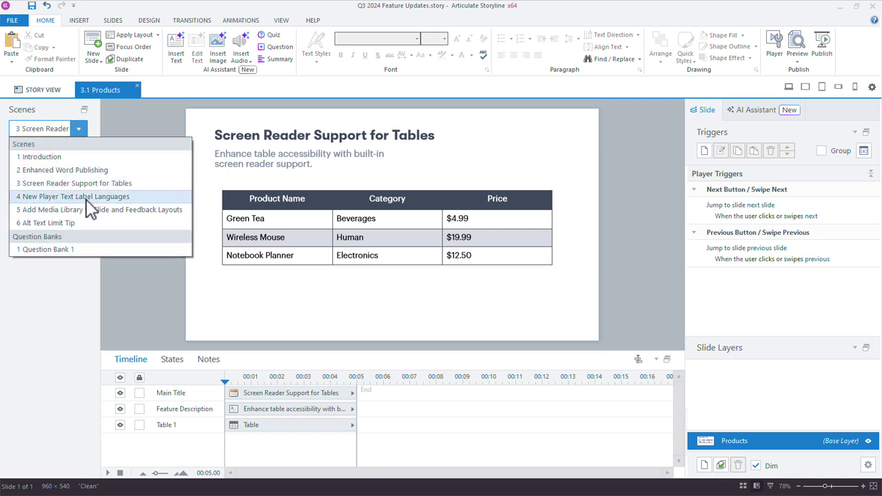
pyautogui.click(88, 198)
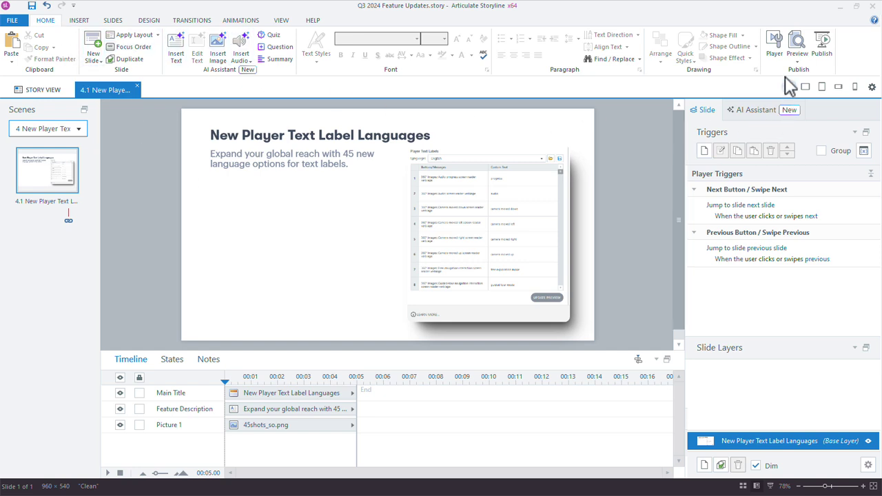
pyautogui.click(776, 41)
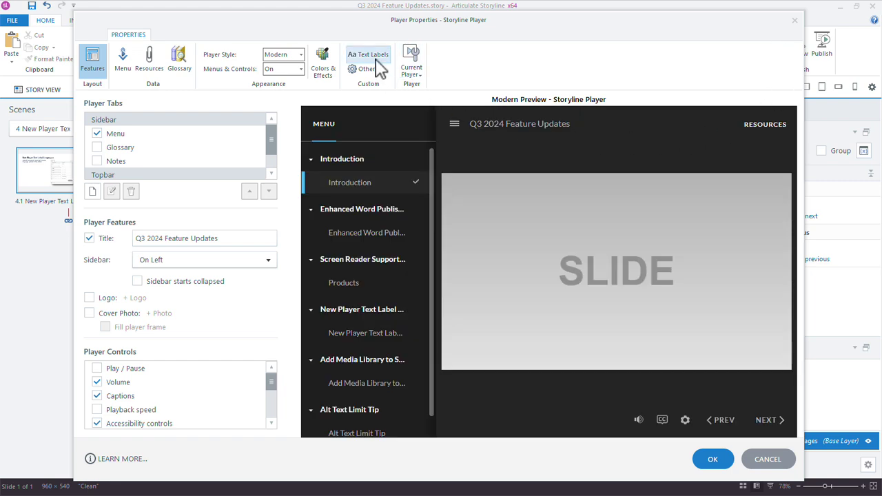
pyautogui.click(376, 56)
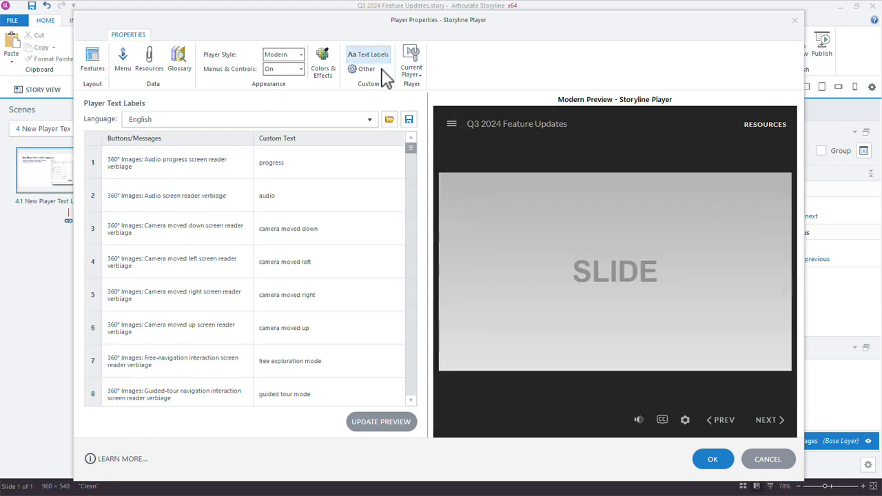
# Browse the built-in languages for the player text labels and select English
pyautogui.click(370, 120)
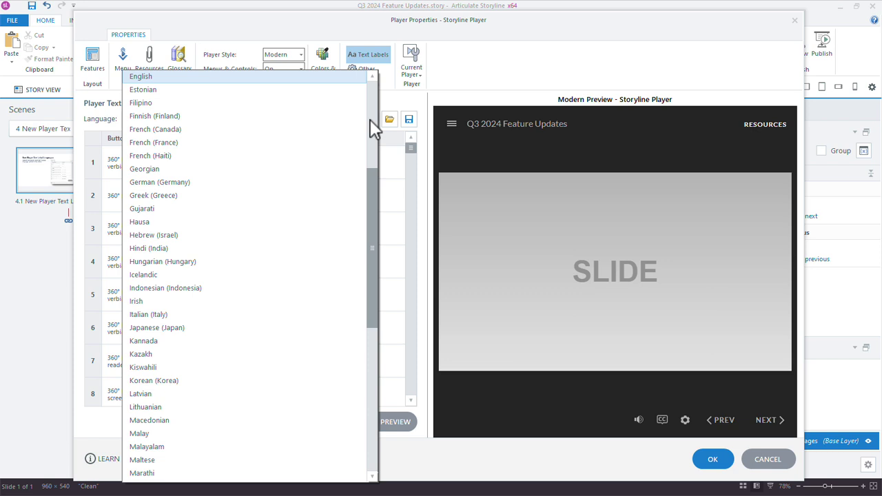
pyautogui.moveTo(368, 183); pyautogui.dragTo(370, 92)
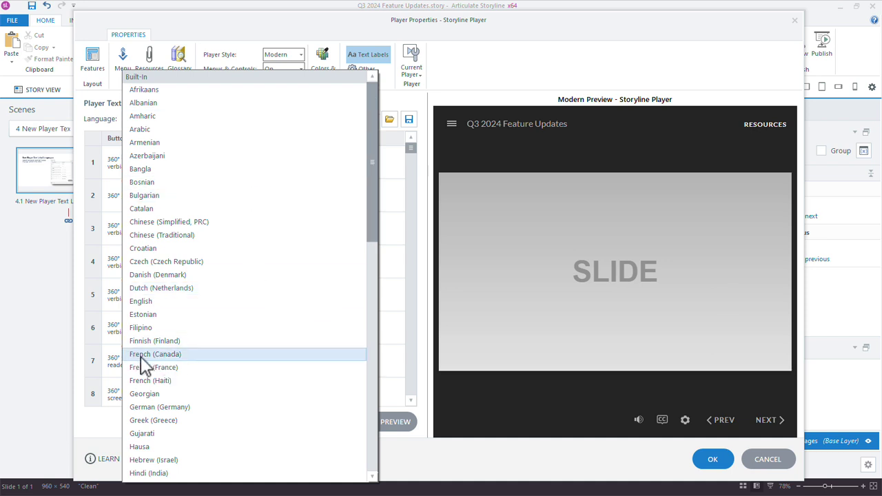
pyautogui.click(207, 304)
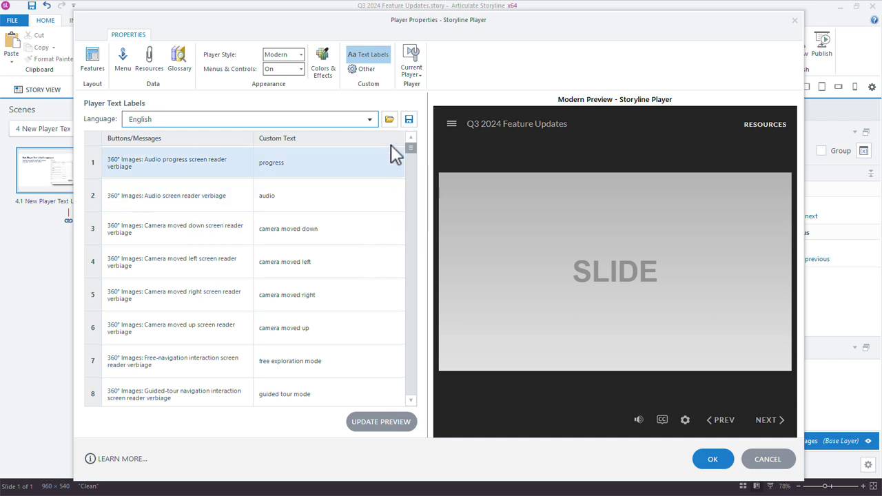
# Save the English player text labels as a custom labels file named DavidEnglish-Custom
pyautogui.click(409, 122)
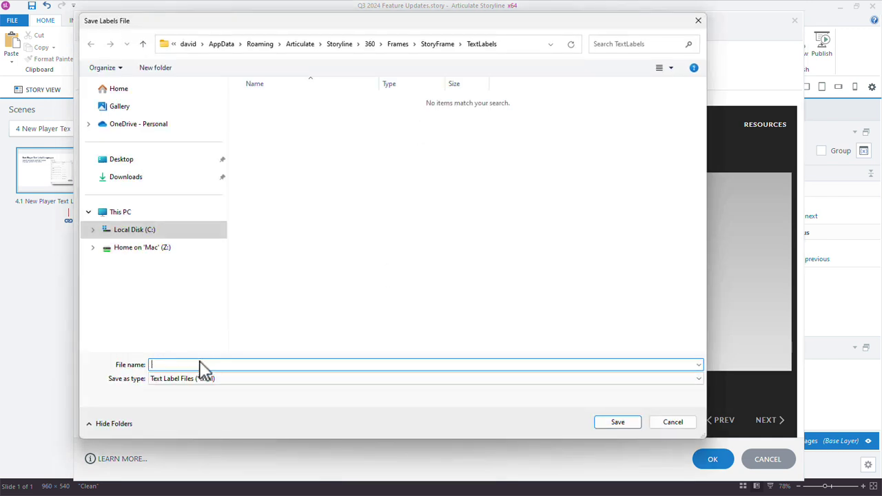
pyautogui.write('DavidEnglish-Custom')
pyautogui.click(620, 423)
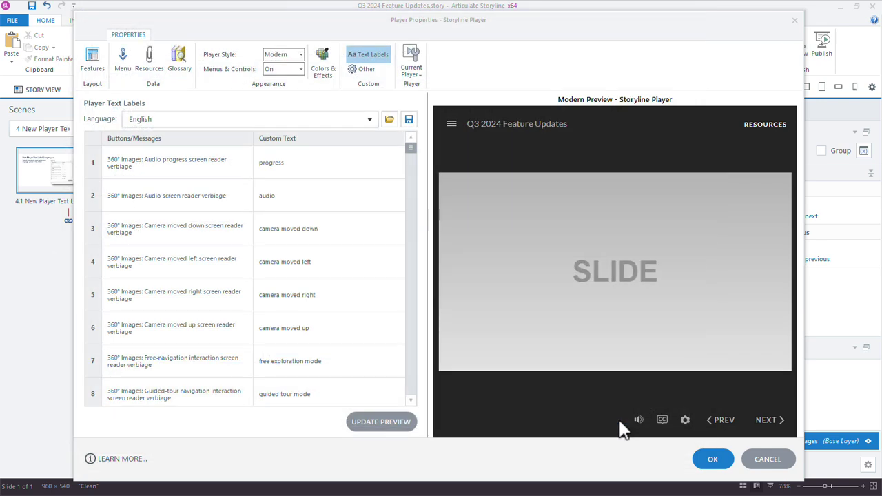
# Set the player text label language to the custom DavidEnglish-Custom set
pyautogui.click(147, 119)
pyautogui.scroll(1, 193, 124)
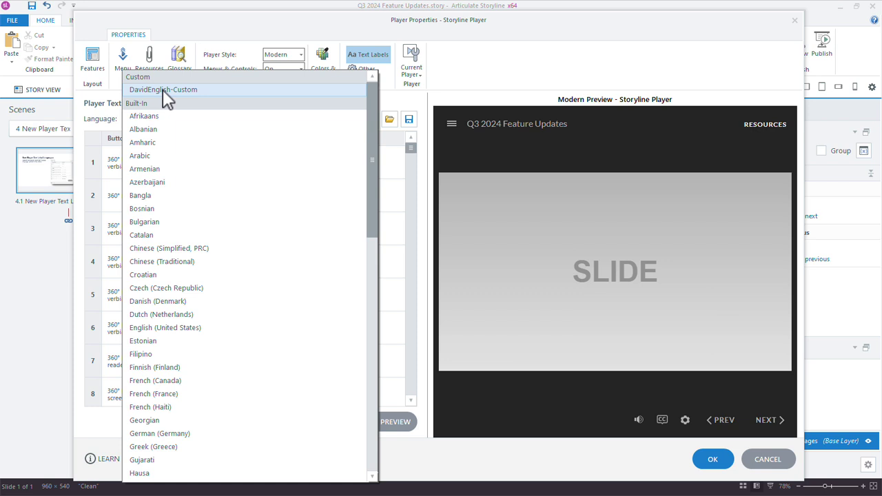
pyautogui.scroll(-1, 193, 93)
pyautogui.click(220, 86)
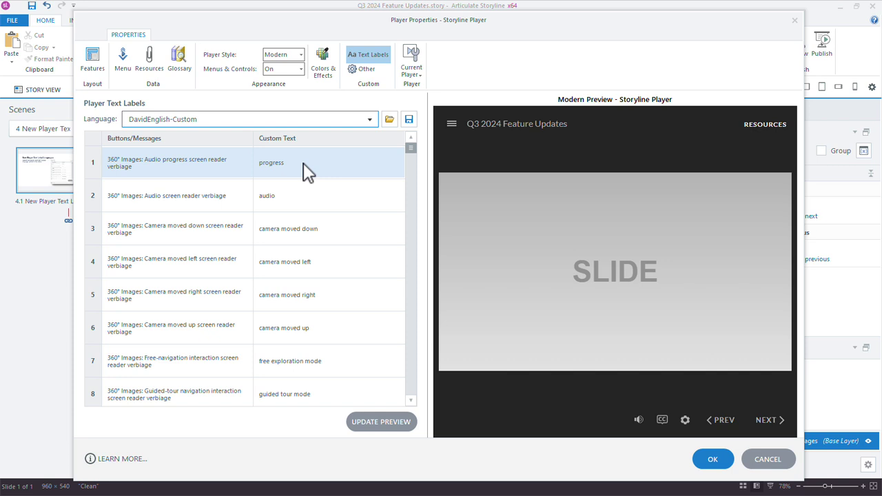
# Examine the custom text labels and the available built-in languages, and close the player properties without applying changes
pyautogui.click(287, 199)
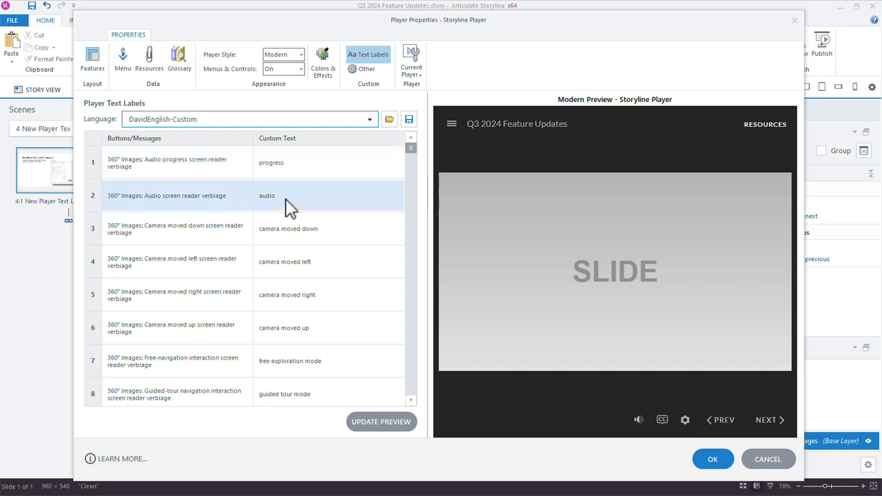
pyautogui.click(365, 120)
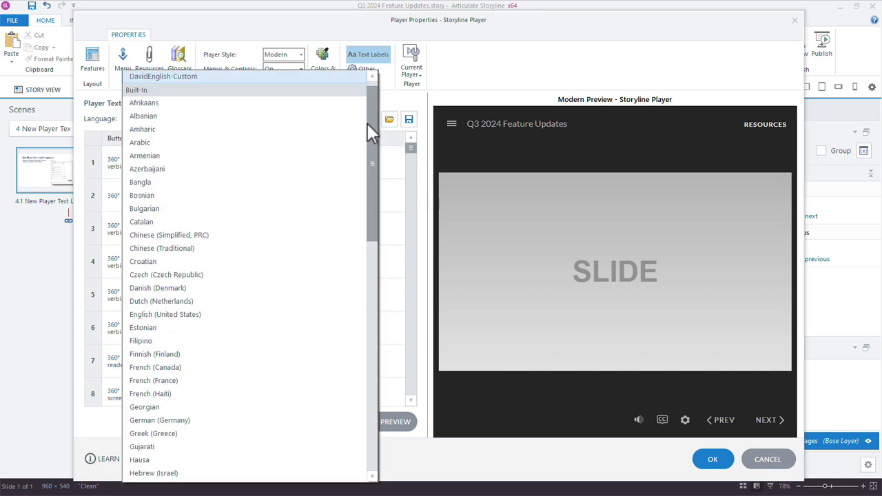
pyautogui.moveTo(370, 171); pyautogui.dragTo(386, 302)
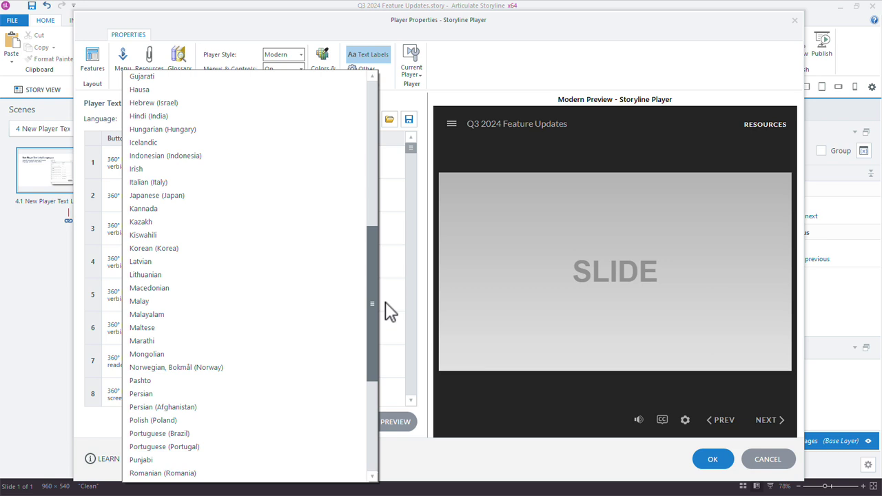
pyautogui.moveTo(385, 302); pyautogui.dragTo(385, 301)
pyautogui.click(469, 99)
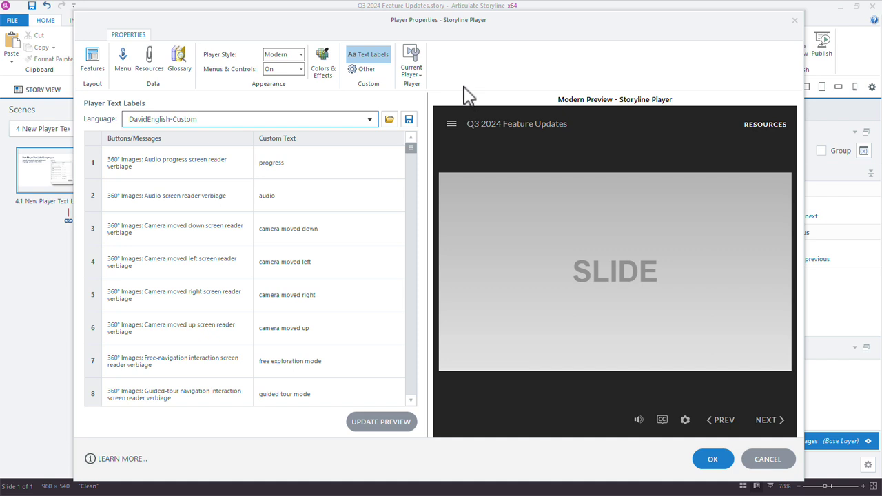
pyautogui.click(769, 465)
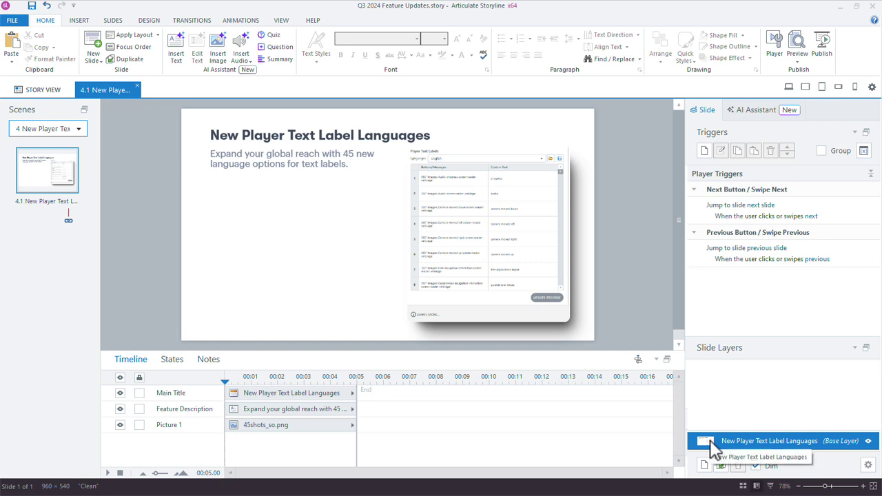
# Open the Add Media Library to Slide and Feedback Layouts scene
pyautogui.click(80, 131)
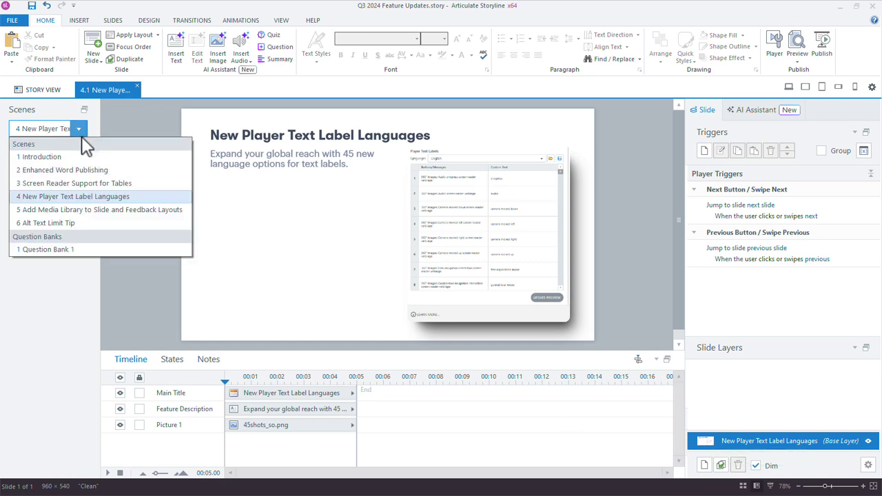
pyautogui.click(69, 211)
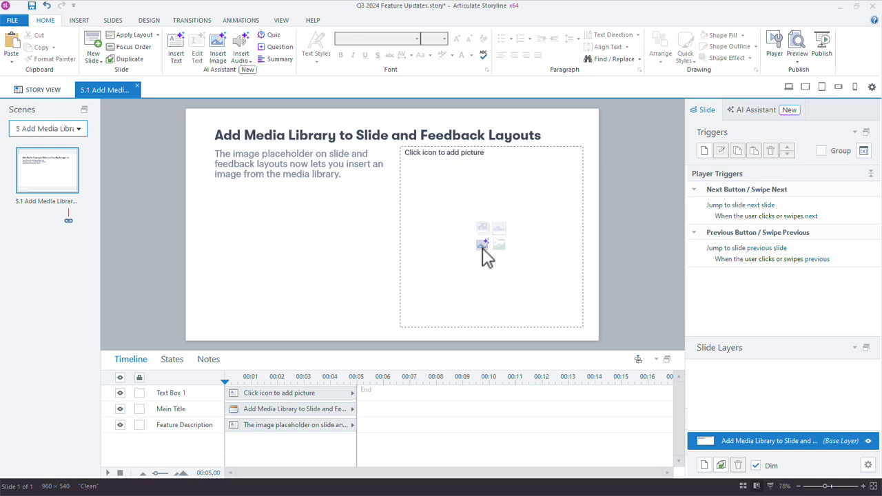
# Generate AI images for the slide's picture placeholder from the description "elearning application"
pyautogui.click(483, 249)
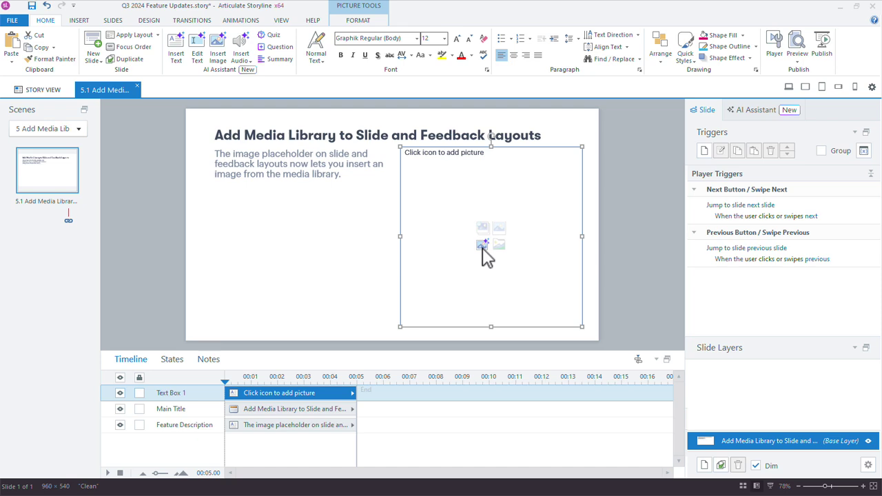
pyautogui.click(483, 247)
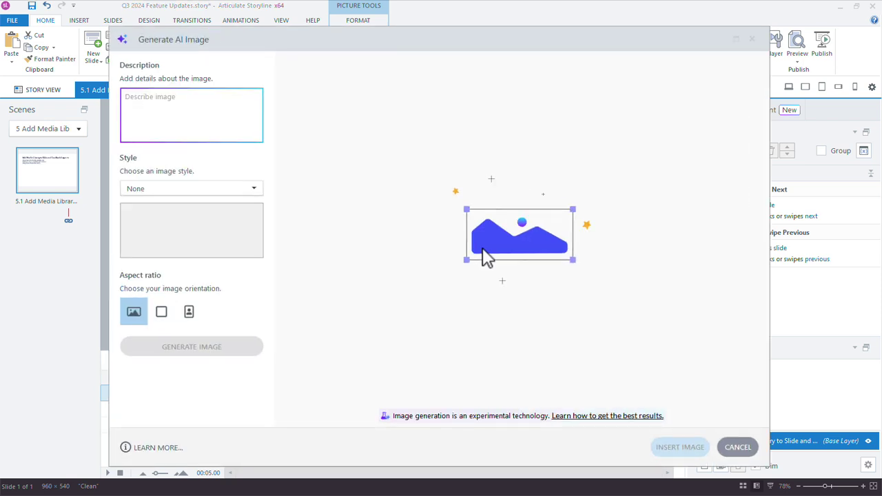
pyautogui.write('elearning ap')
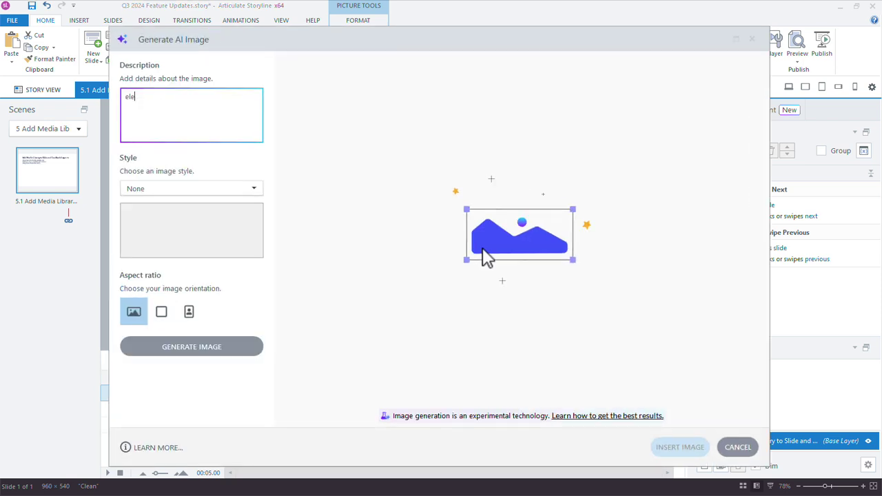
pyautogui.write('plication')
pyautogui.press('Return')
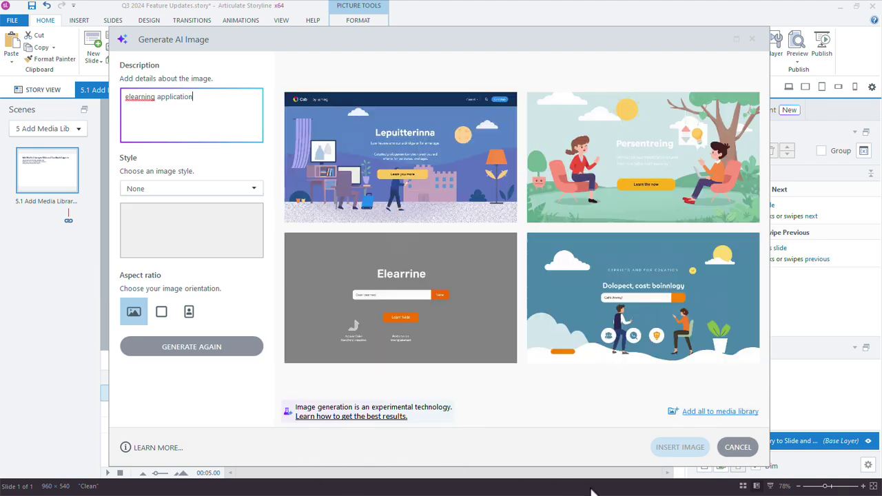
# Change the AI image description to "training application" and generate a new set of images
pyautogui.doubleClick(142, 98)
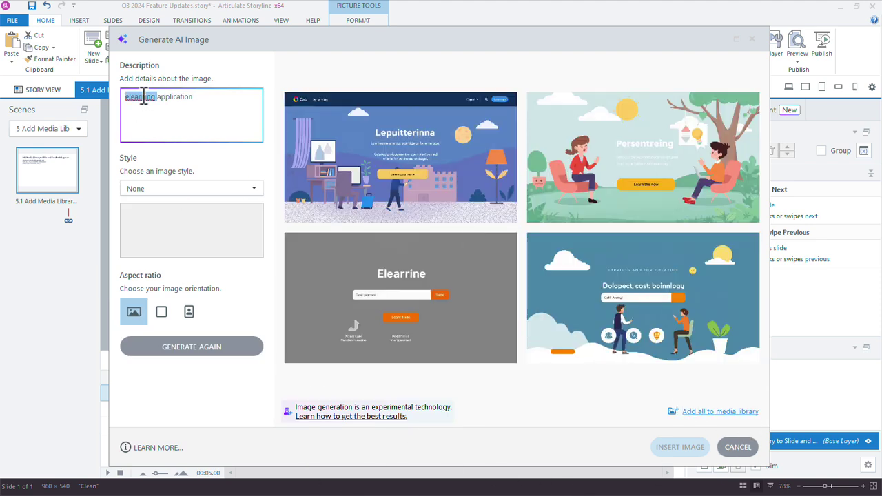
pyautogui.press('BackSpace')
pyautogui.write('trac')
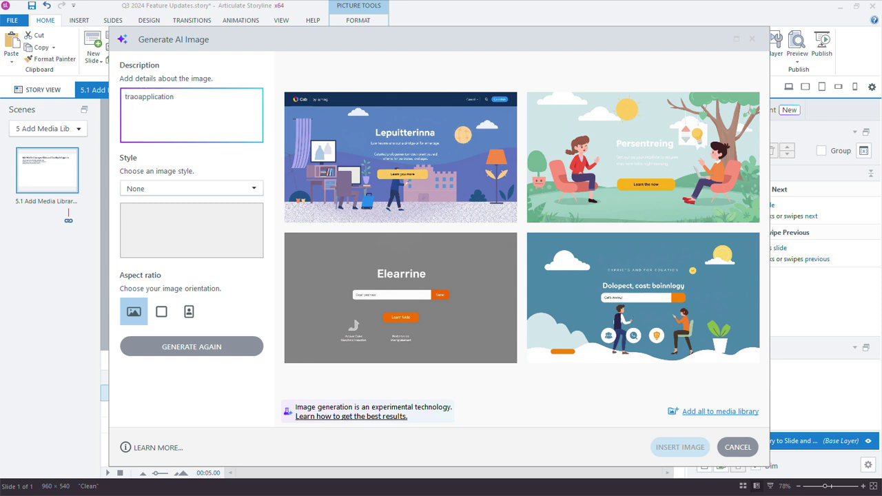
pyautogui.press('BackSpace')
pyautogui.write('ining')
pyautogui.press('Return')
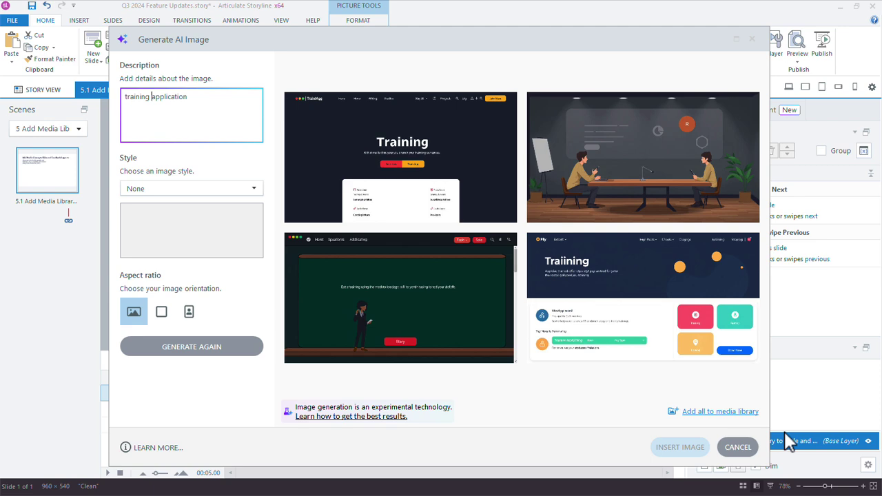
# Insert the generated image of two people at a long table into the placeholder, and undo the insertion
pyautogui.click(664, 172)
pyautogui.click(679, 447)
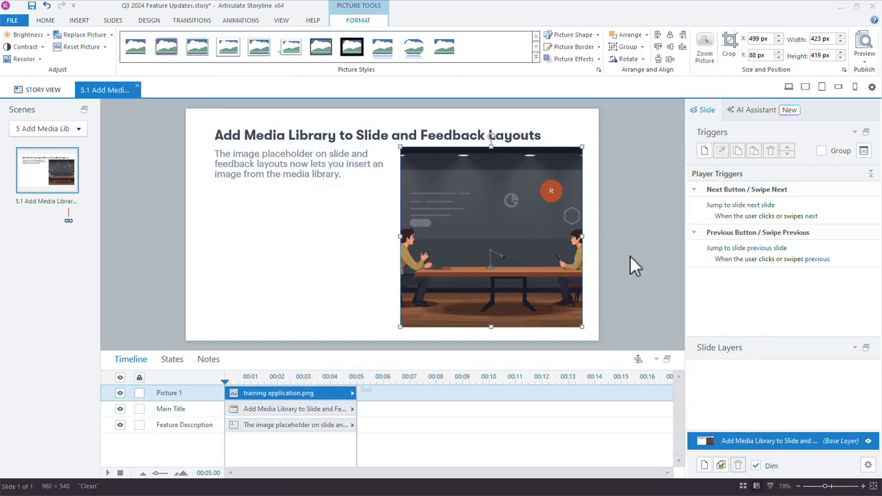
pyautogui.hotkey('ctrl', 'z')
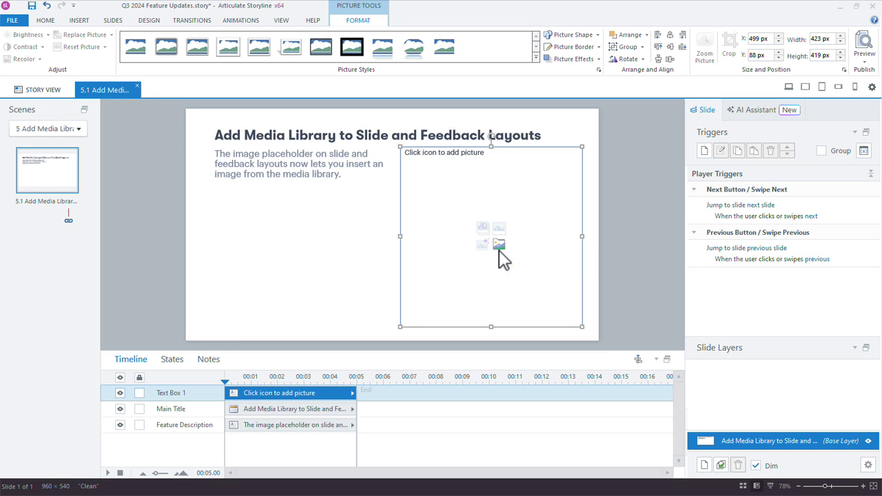
# Fill the slide's picture placeholder with iStock-1193685384.jpg from the media library
pyautogui.click(499, 252)
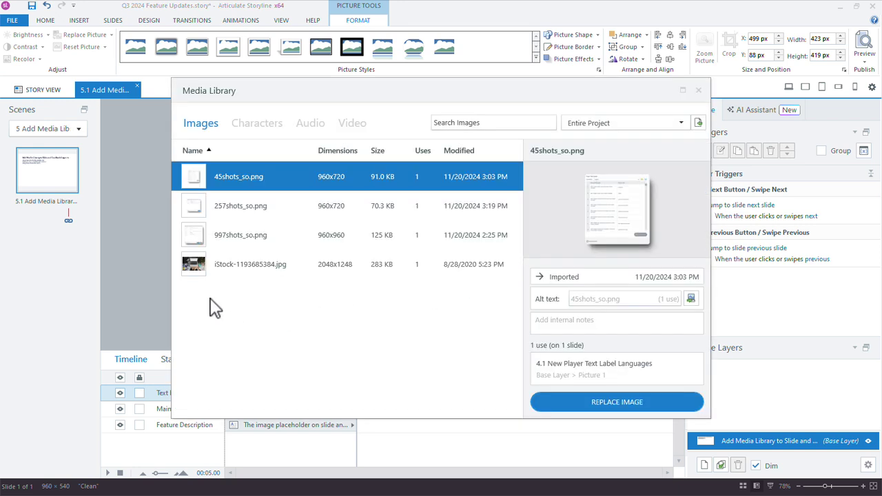
pyautogui.click(193, 267)
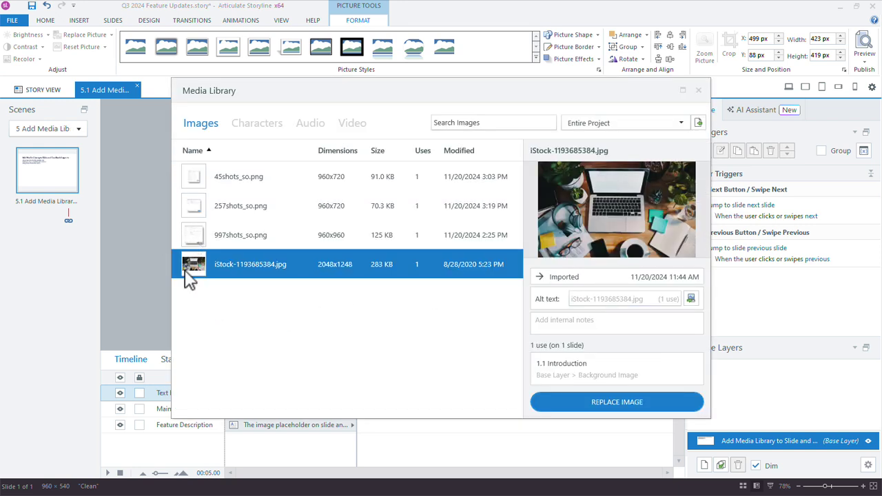
pyautogui.click(623, 403)
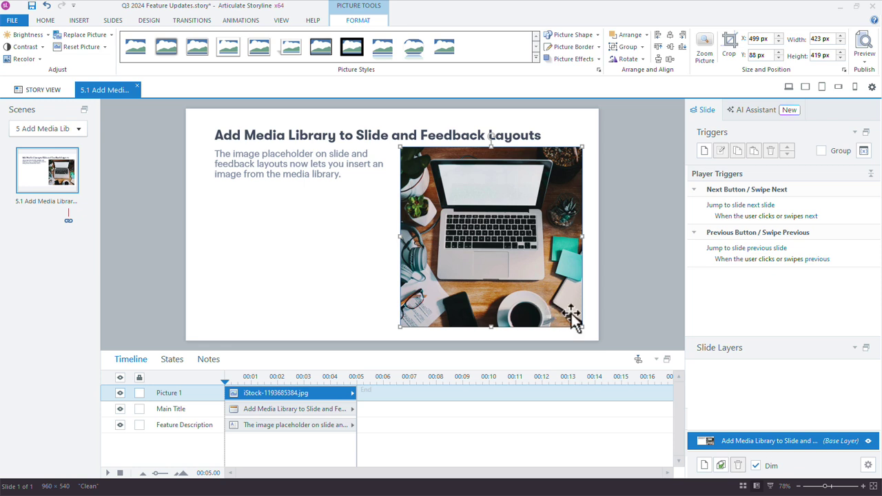
# Add a new slide layer, and draw a picture placeholder about 536 × 275 px on the Accessible theme's Blank layout in the feedback master
pyautogui.click(704, 466)
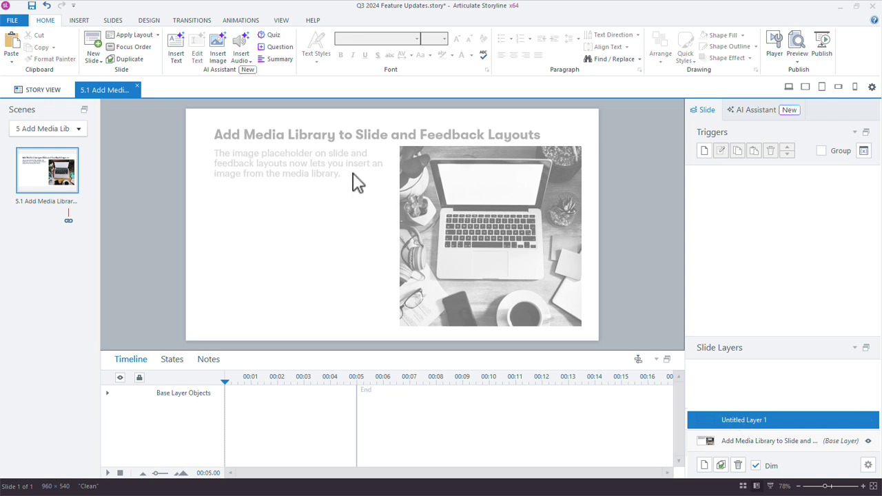
pyautogui.click(283, 20)
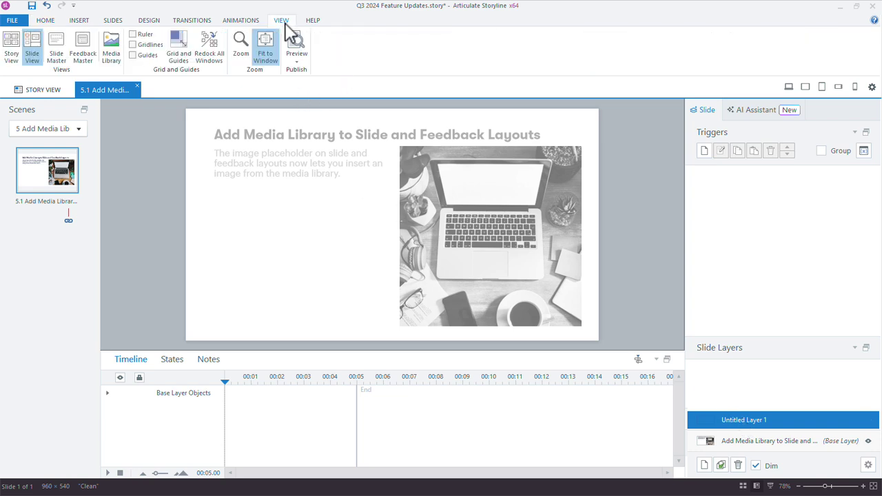
pyautogui.click(84, 54)
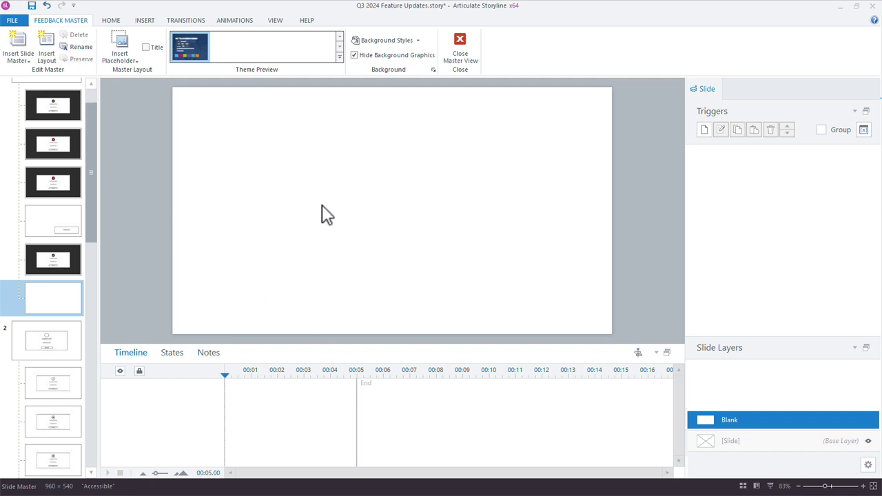
pyautogui.click(121, 58)
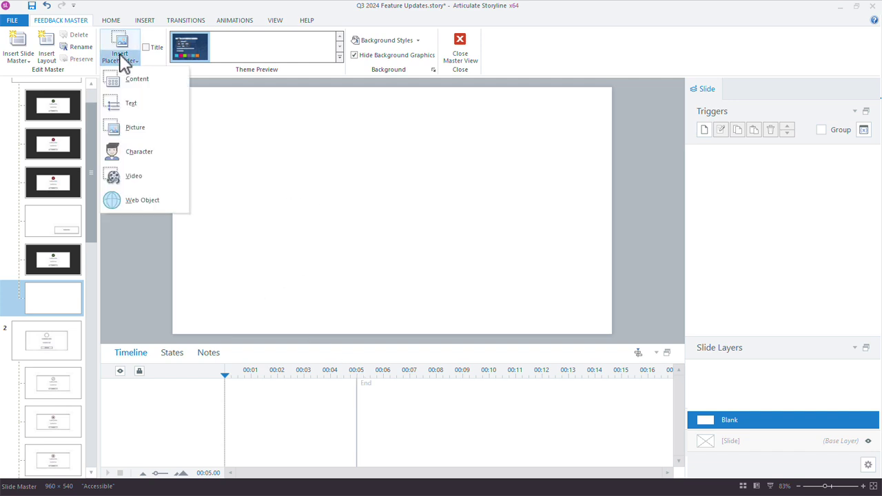
pyautogui.click(146, 126)
pyautogui.moveTo(224, 175)
pyautogui.mouseDown()
pyautogui.moveTo(484, 280)
pyautogui.moveTo(469, 301)
pyautogui.mouseUp()
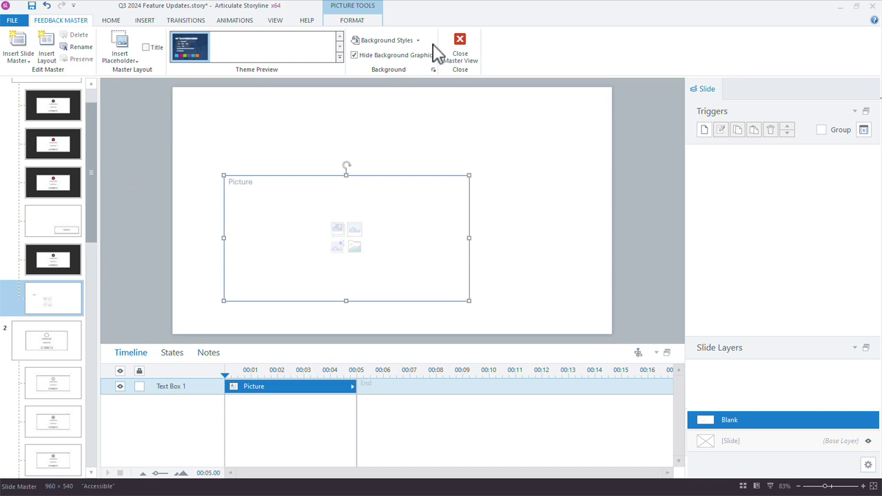
pyautogui.click(462, 51)
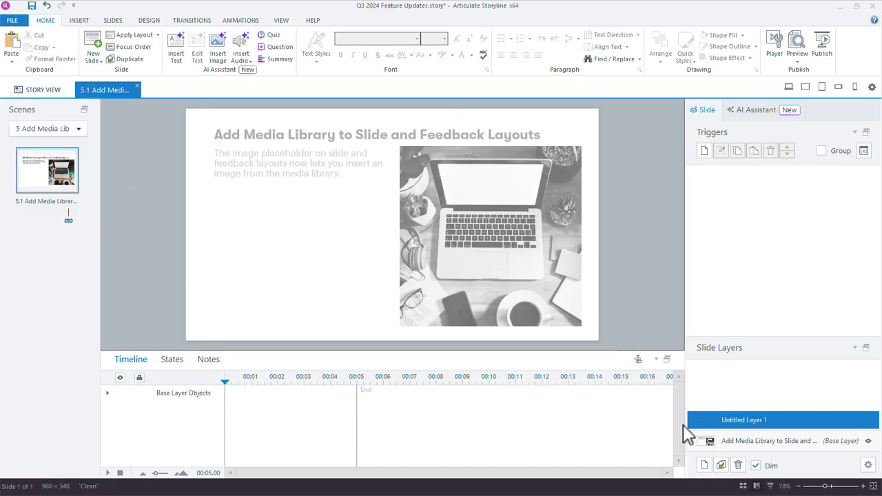
# Apply the Accessible theme's Blank feedback layout to the new layer
pyautogui.click(280, 21)
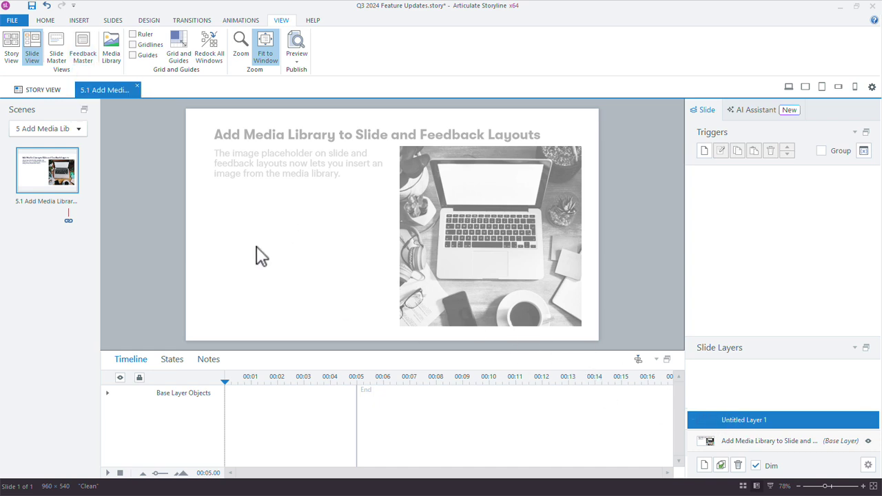
pyautogui.click(46, 20)
pyautogui.click(129, 36)
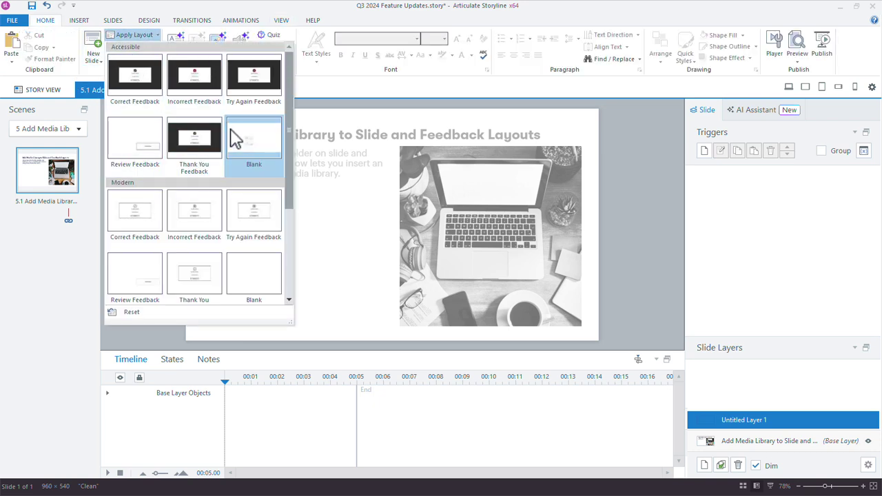
pyautogui.click(264, 148)
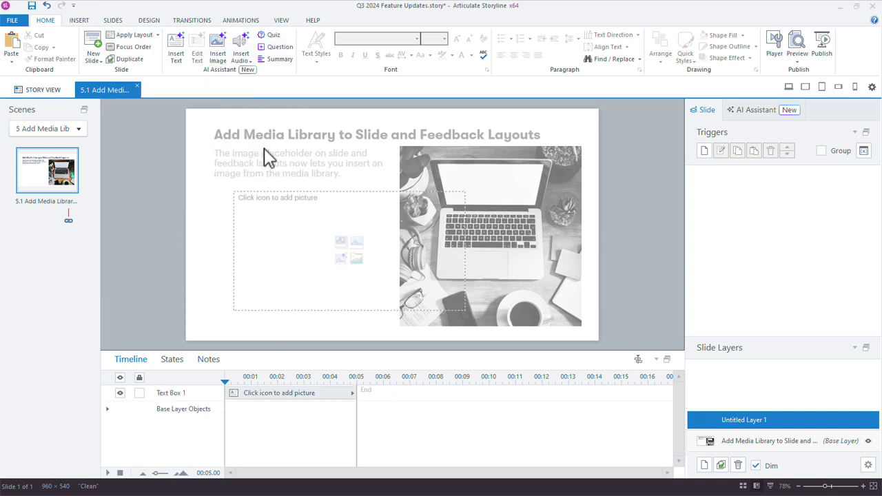
# Fill the layer's picture placeholder with 45shots_so.png from the media library, and delete the layer
pyautogui.click(358, 262)
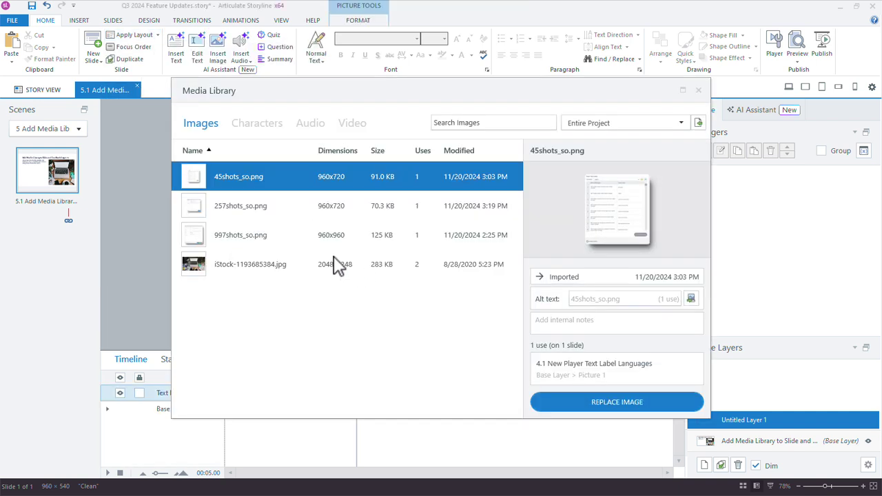
pyautogui.click(566, 405)
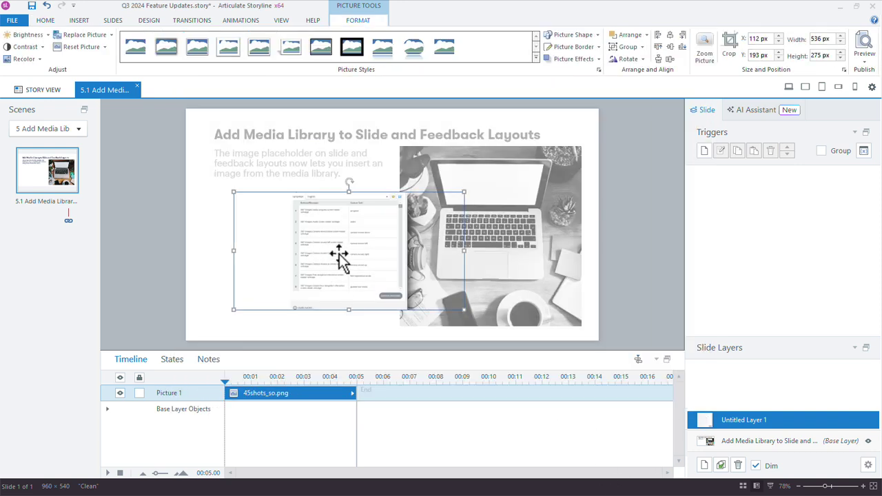
pyautogui.click(737, 466)
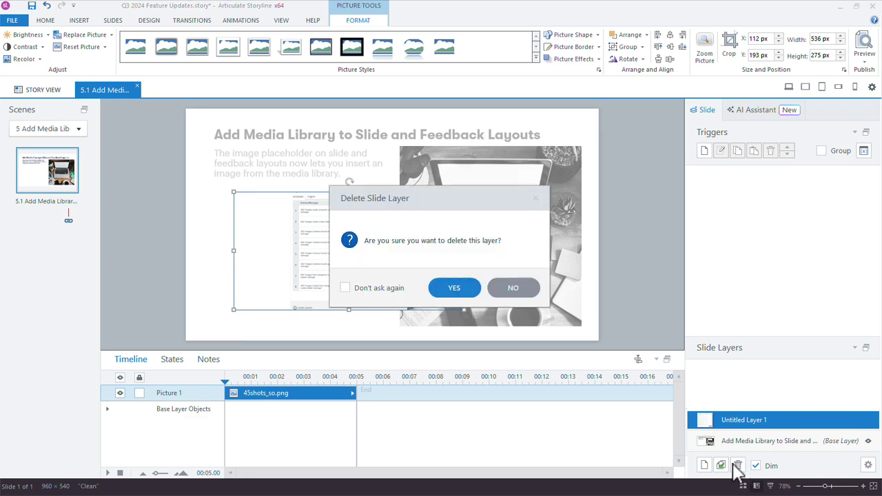
pyautogui.click(465, 289)
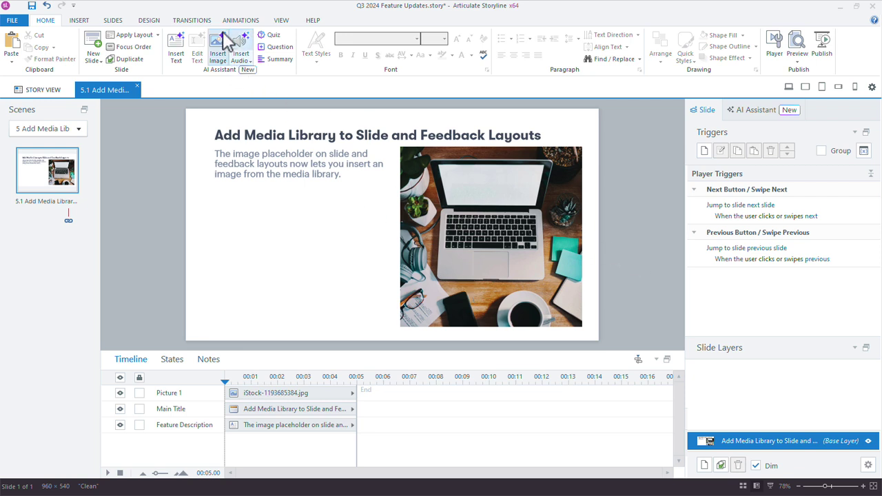
# View the project's full media library and close it
pyautogui.click(280, 22)
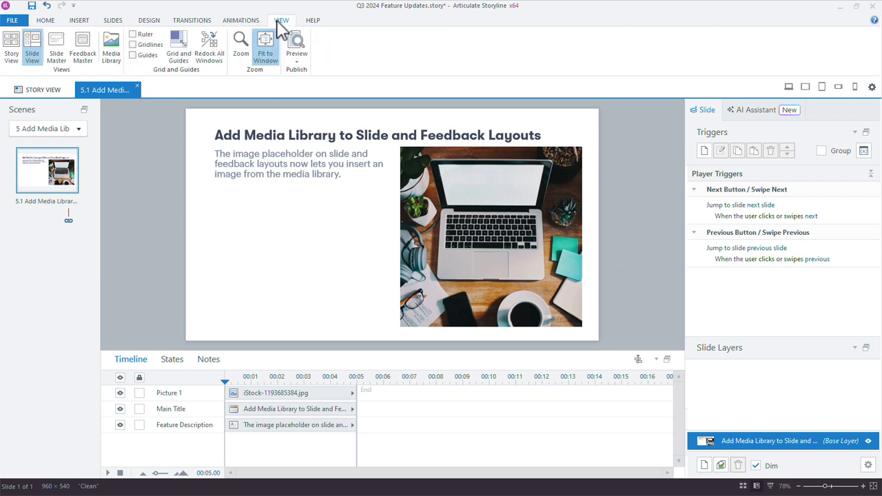
pyautogui.click(113, 47)
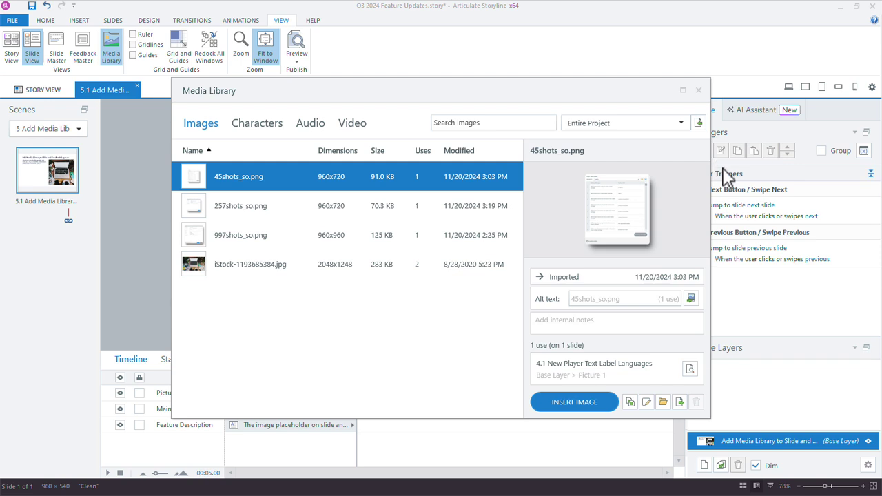
pyautogui.click(699, 91)
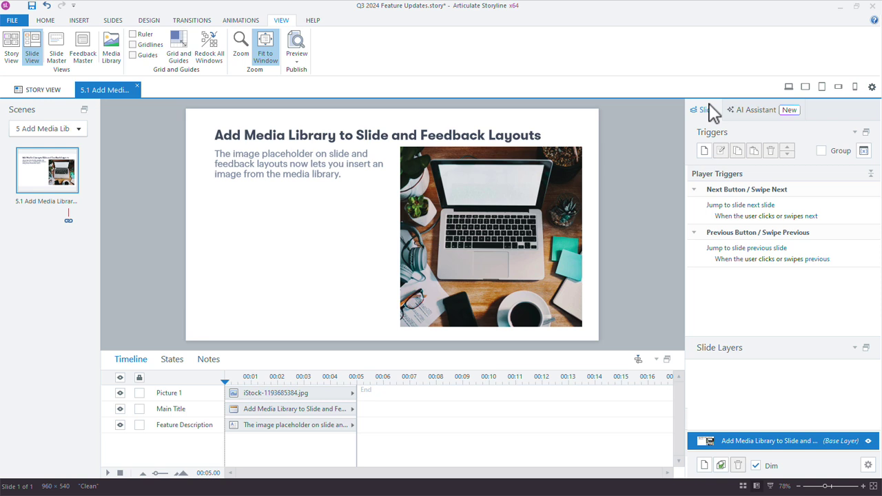
# Delete the slide's laptop picture and refill its placeholder with iStock-1193685384.jpg from the media library
pyautogui.click(458, 290)
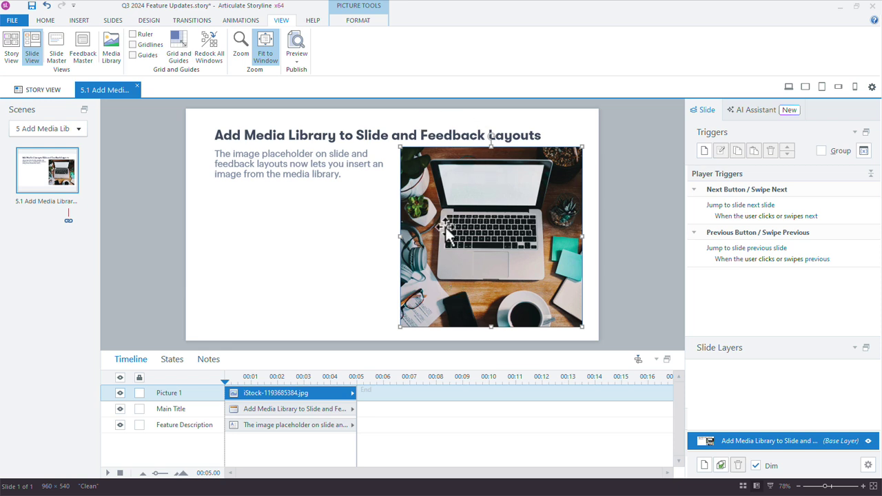
pyautogui.press('Delete')
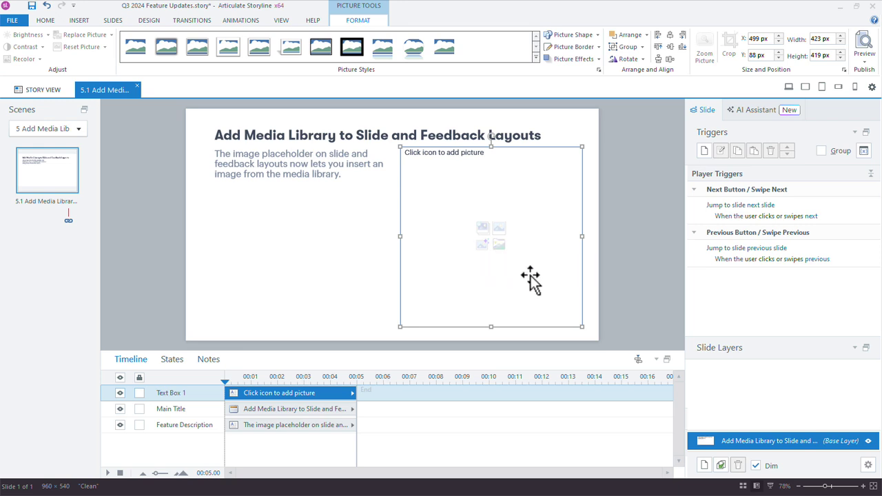
pyautogui.click(502, 252)
pyautogui.click(206, 267)
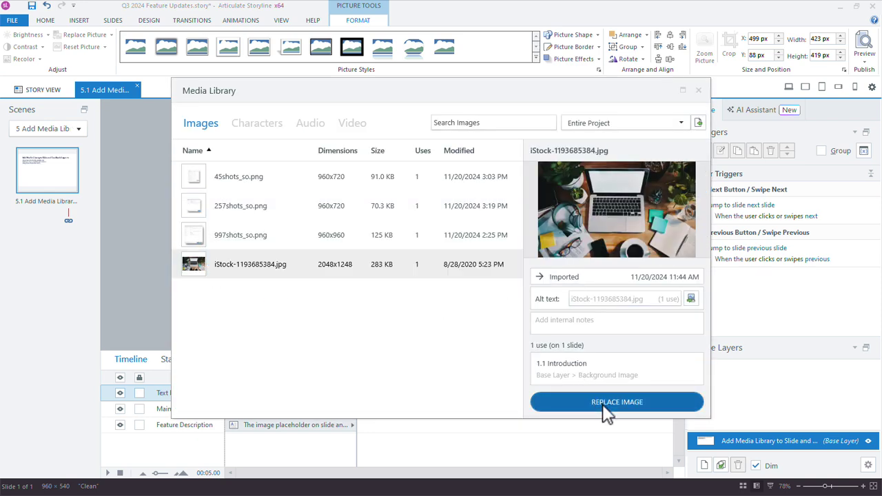
pyautogui.click(604, 404)
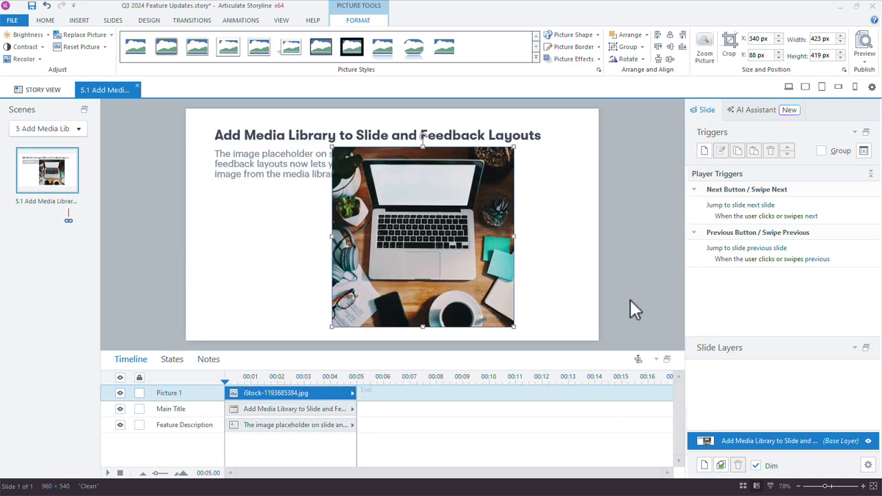
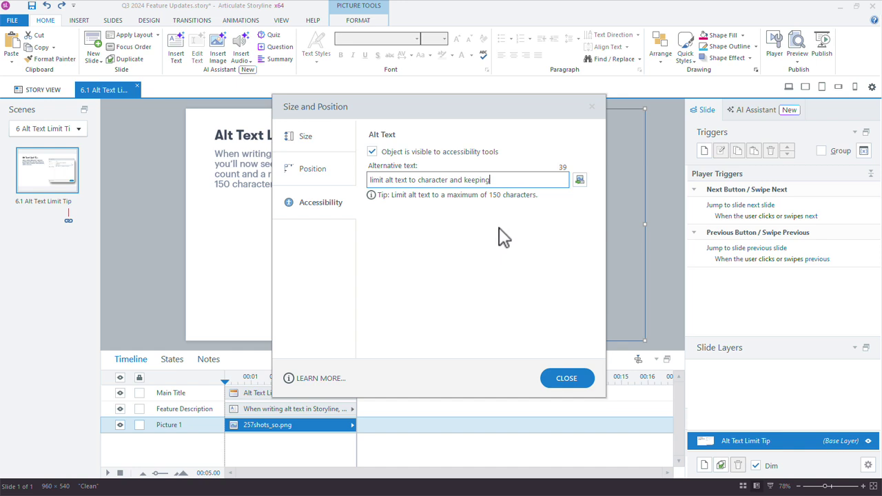
# Lengthen the picture's alt text beyond 150 characters with repeated copies of "limit alt text to character and keeping", and close the Size and Position dialog
pyautogui.moveTo(504, 186); pyautogui.dragTo(292, 154)
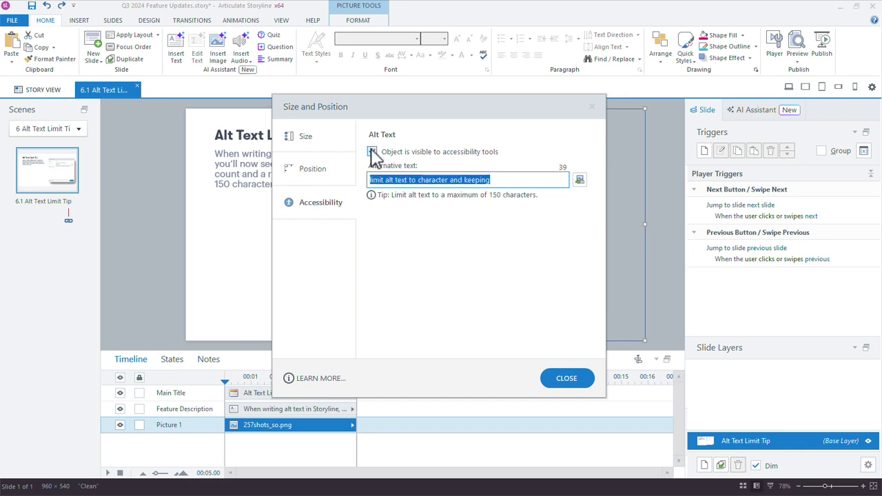
pyautogui.hotkey('ctrl', 'c')
pyautogui.press('End')
pyautogui.hotkey('ctrl', 'v')
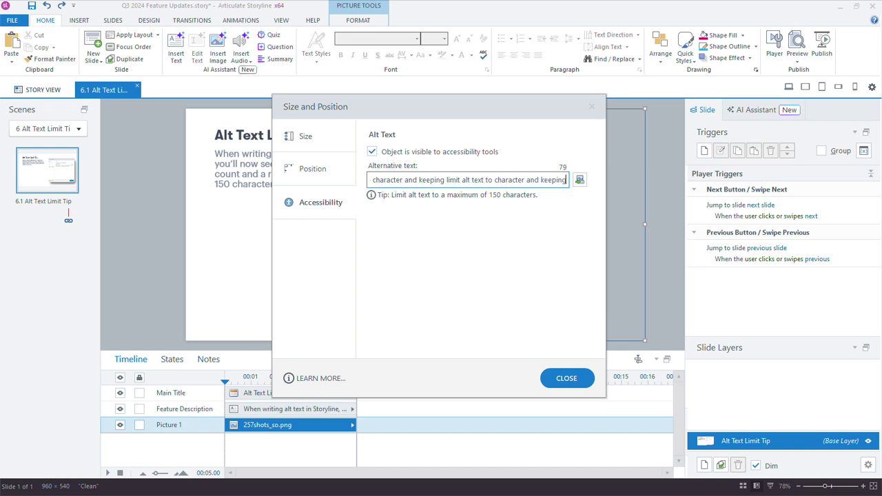
pyautogui.hotkey('ctrl', 'v')
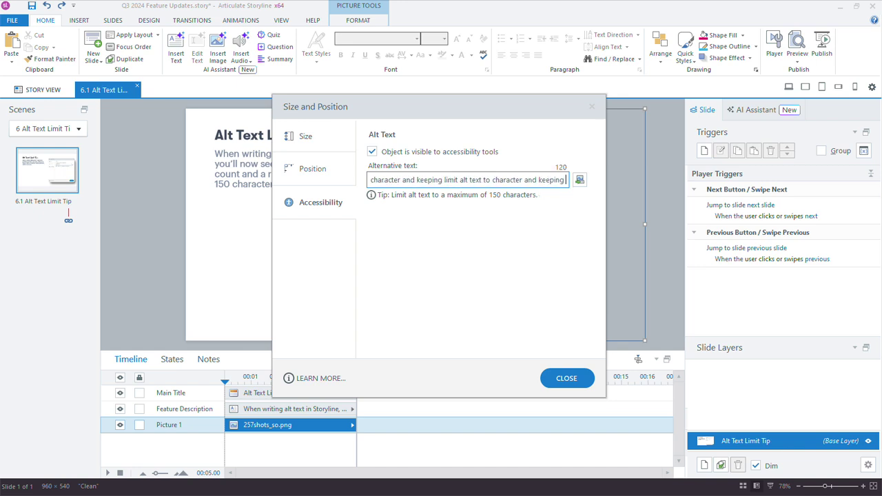
pyautogui.hotkey('ctrl', 'v')
pyautogui.hotkey('ctrl', 'v')
pyautogui.hotkey('ctrl', 'v')
pyautogui.hotkey('ctrl', 'v')
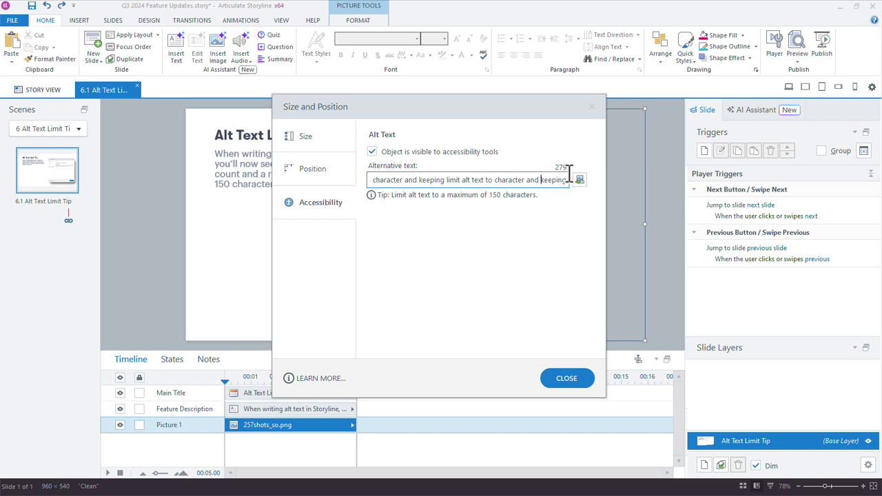
pyautogui.moveTo(564, 181); pyautogui.dragTo(534, 185)
pyautogui.click(535, 184)
pyautogui.click(592, 108)
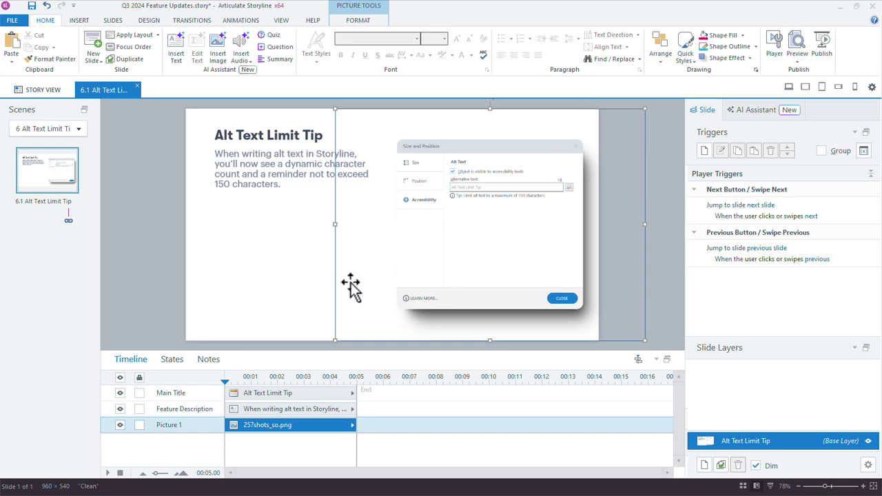
# Deselect the picture and switch to the Accessible E-Learning in Articulate 360 course in Rise 360 in Chrome
pyautogui.press('alt')
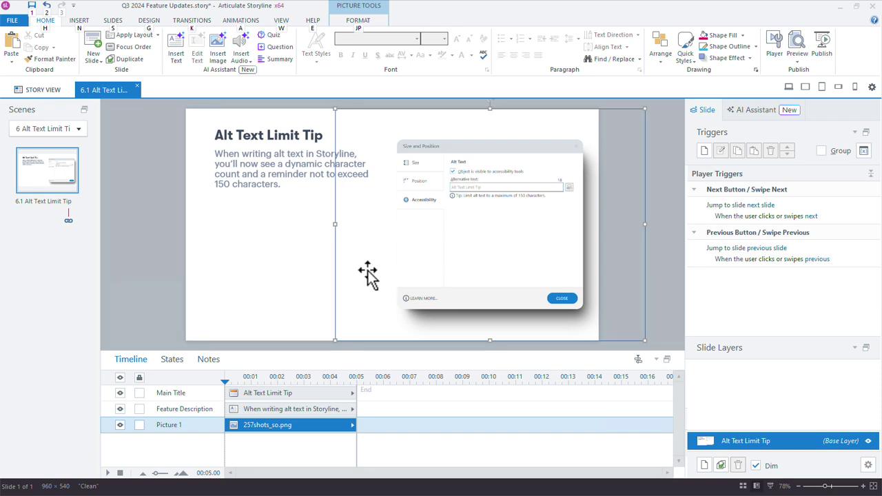
pyautogui.click(141, 215)
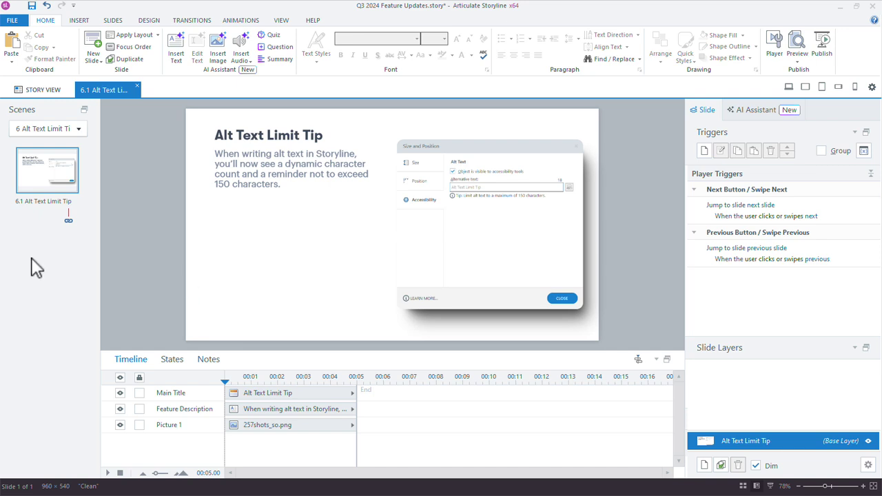
pyautogui.hotkey('alt', 'Tab')
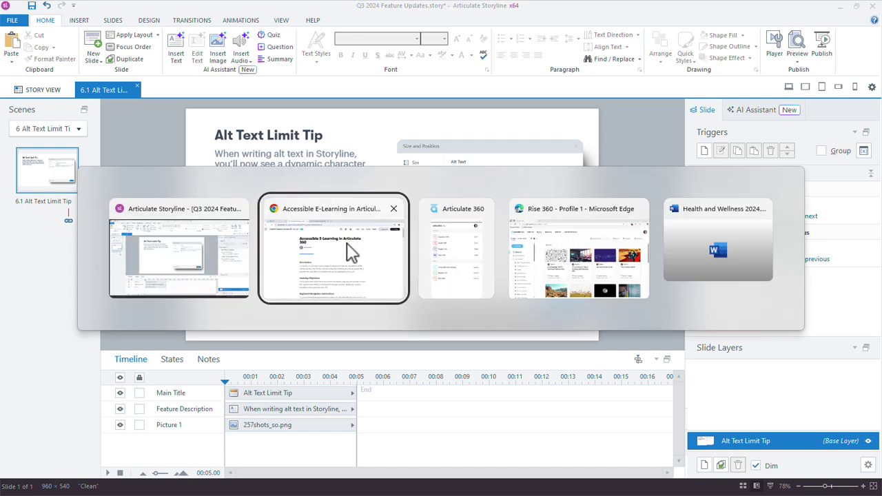
pyautogui.click(390, 282)
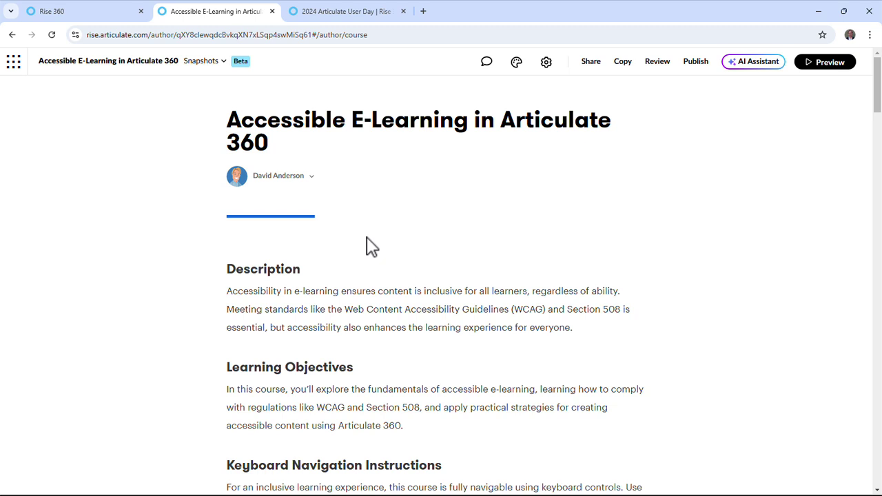
pyautogui.scroll(-1, 372, 247)
pyautogui.scroll(1, 372, 247)
# Look through the course's snapshot history and preview Snapshot 1
pyautogui.click(202, 61)
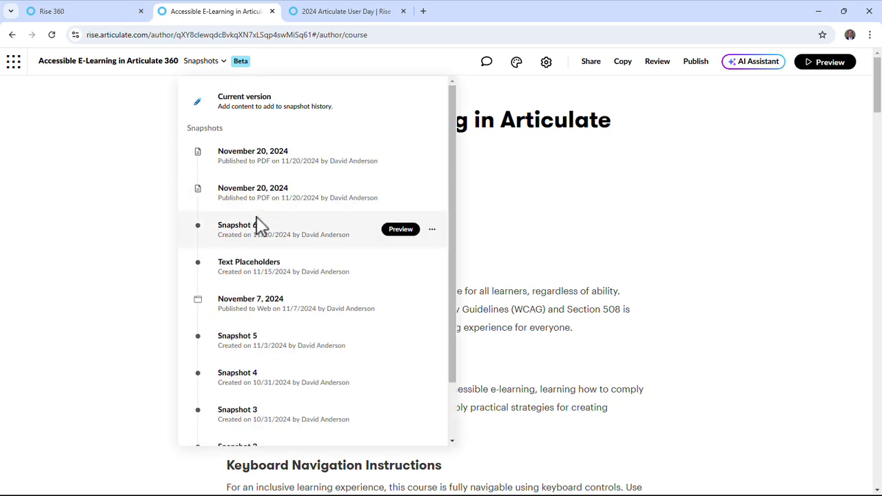
pyautogui.scroll(-2, 295, 216)
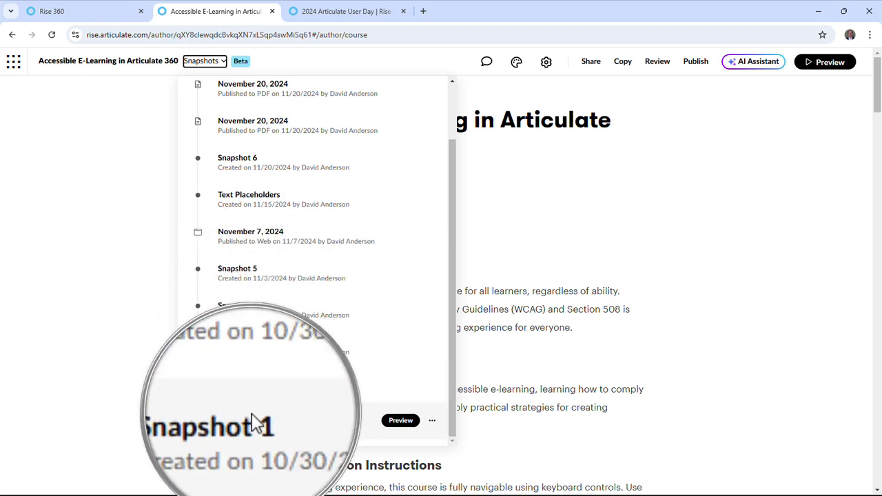
pyautogui.click(399, 419)
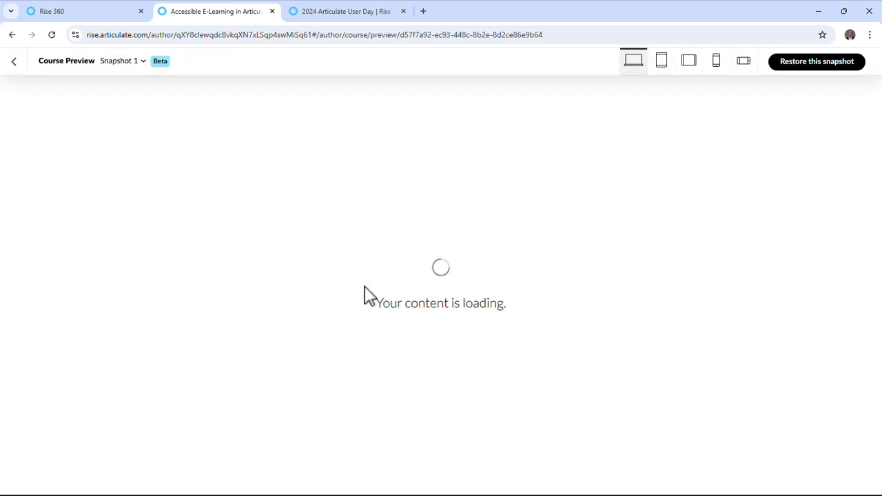
pyautogui.scroll(-5, 434, 310)
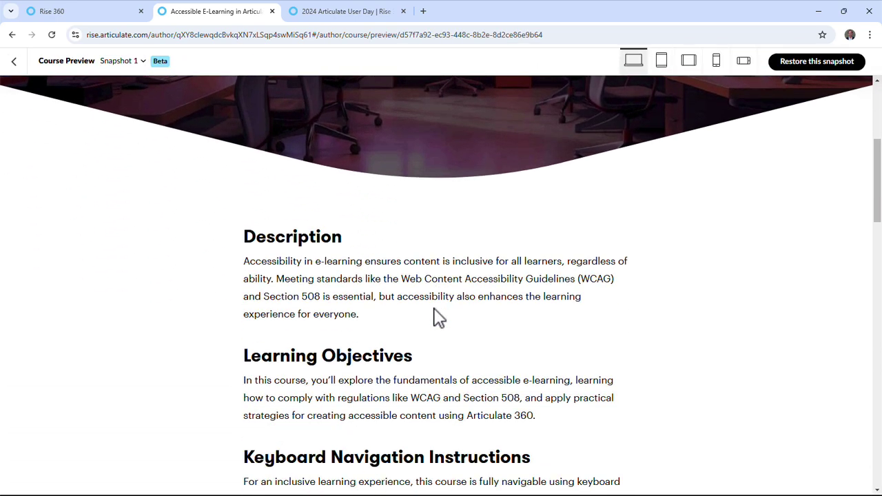
pyautogui.scroll(5, 439, 318)
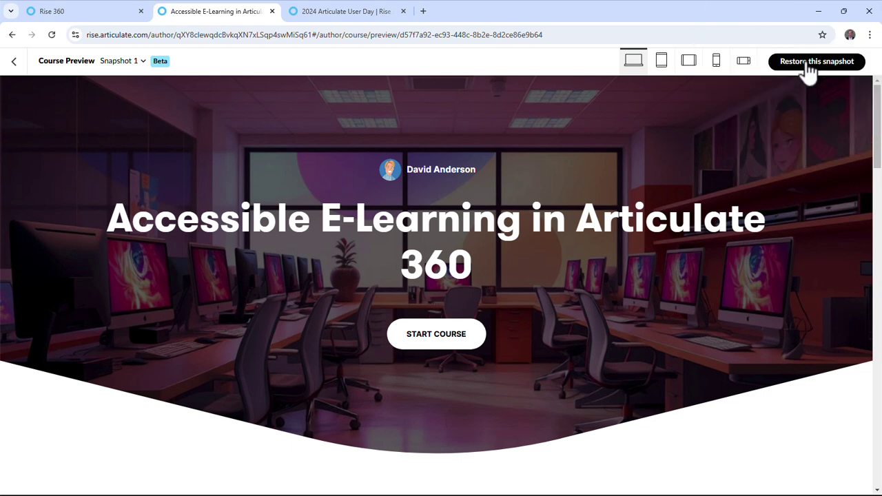
# Switch the course preview back to the current version and review the snapshot list and the previewed page
pyautogui.click(138, 63)
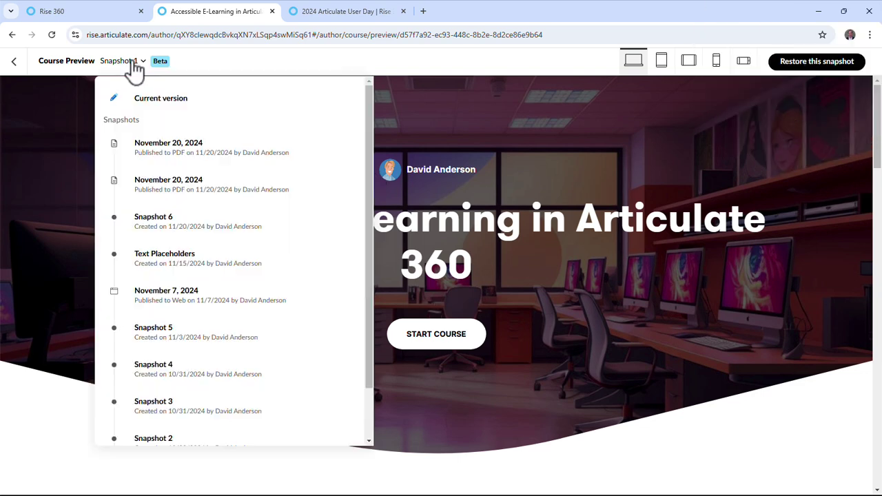
pyautogui.click(157, 97)
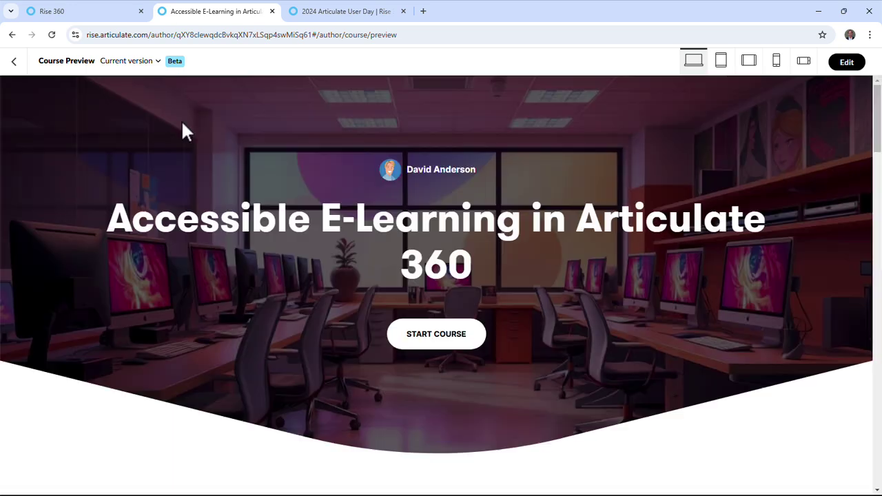
pyautogui.click(141, 66)
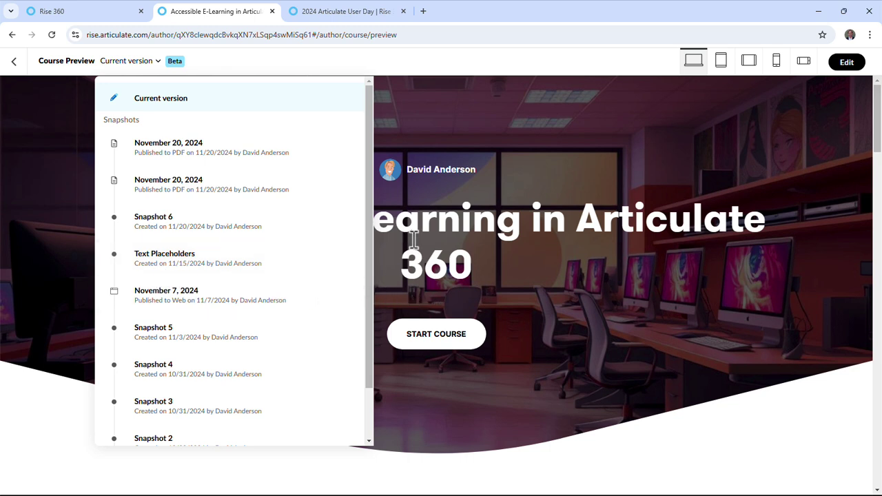
pyautogui.click(171, 86)
pyautogui.click(142, 62)
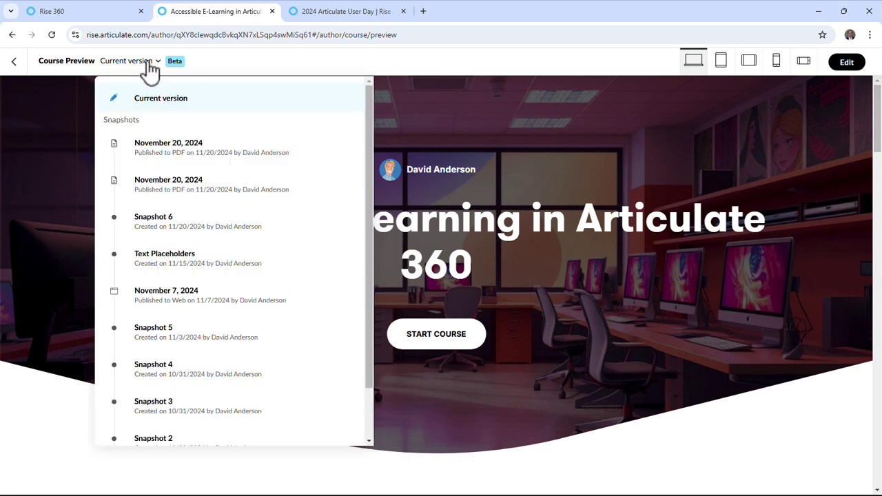
pyautogui.click(462, 182)
pyautogui.scroll(-2, 438, 296)
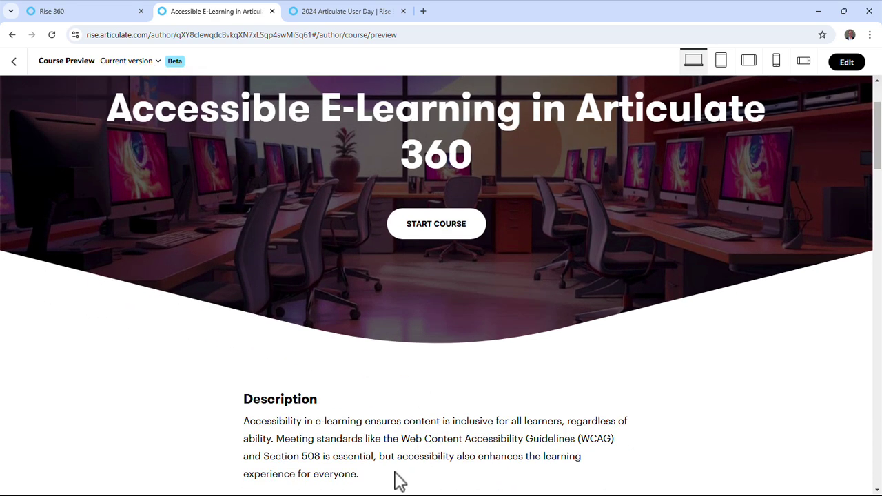
# Return to editing the course and delete its entire description text
pyautogui.click(859, 64)
pyautogui.click(618, 335)
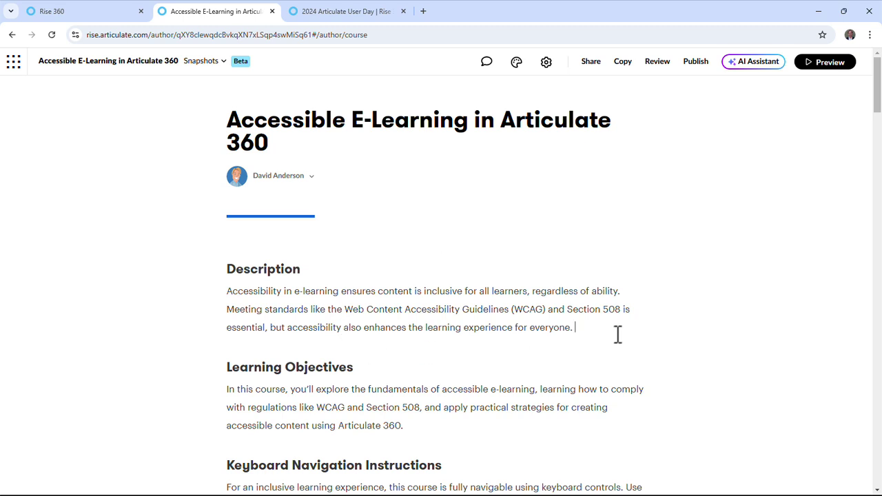
pyautogui.moveTo(618, 335); pyautogui.dragTo(182, 276)
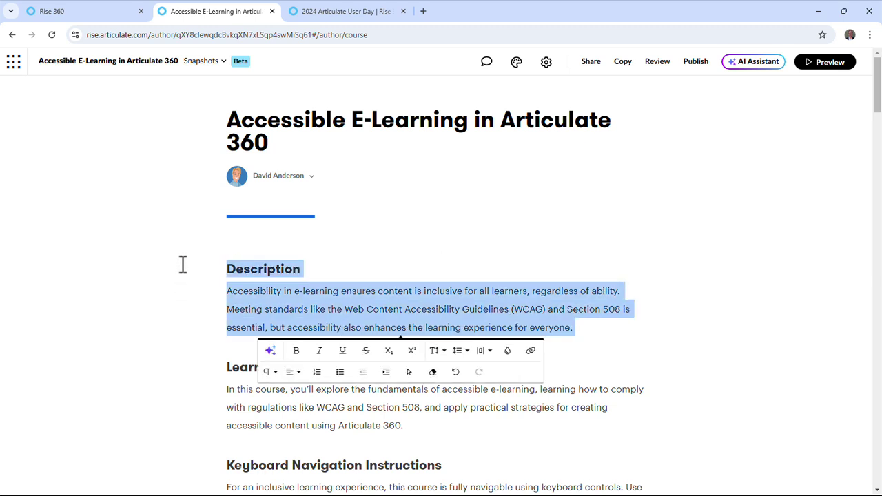
pyautogui.press('BackSpace')
pyautogui.hotkey('ctrl', 'a')
pyautogui.press('BackSpace')
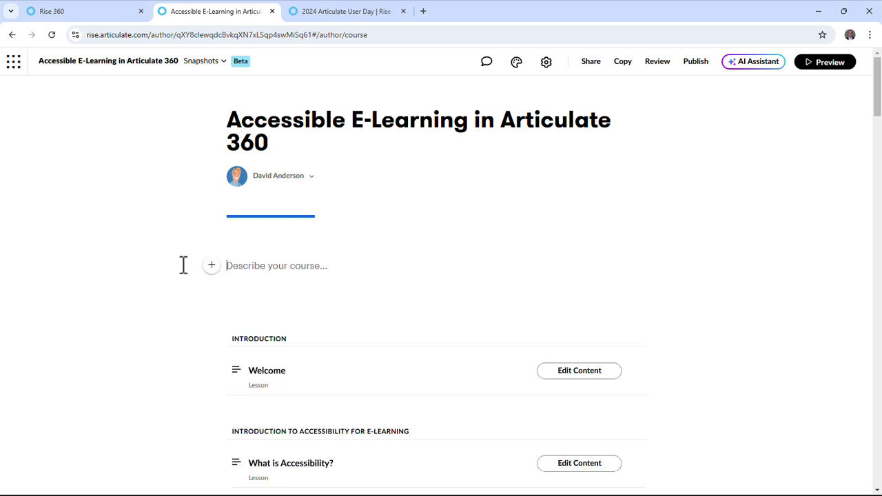
pyautogui.click(331, 296)
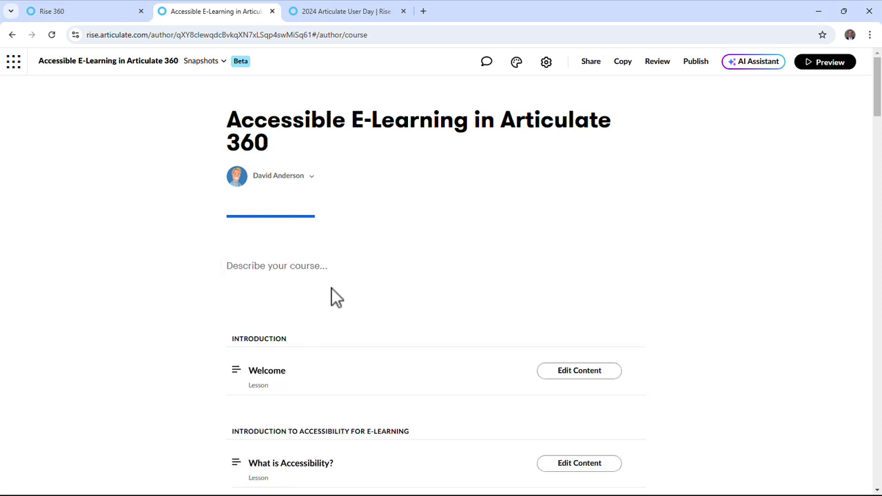
# Save a snapshot of the current course version named "testing - delete and revert"
pyautogui.click(204, 65)
pyautogui.click(405, 103)
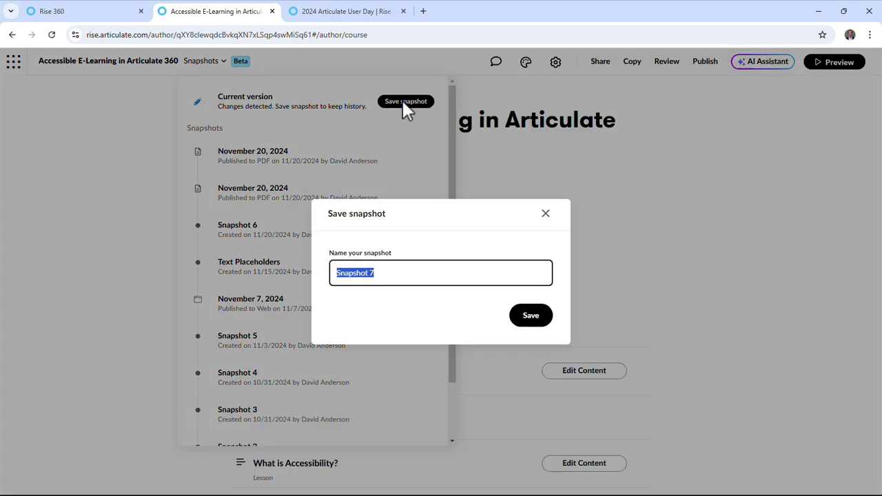
pyautogui.write('testing - delete')
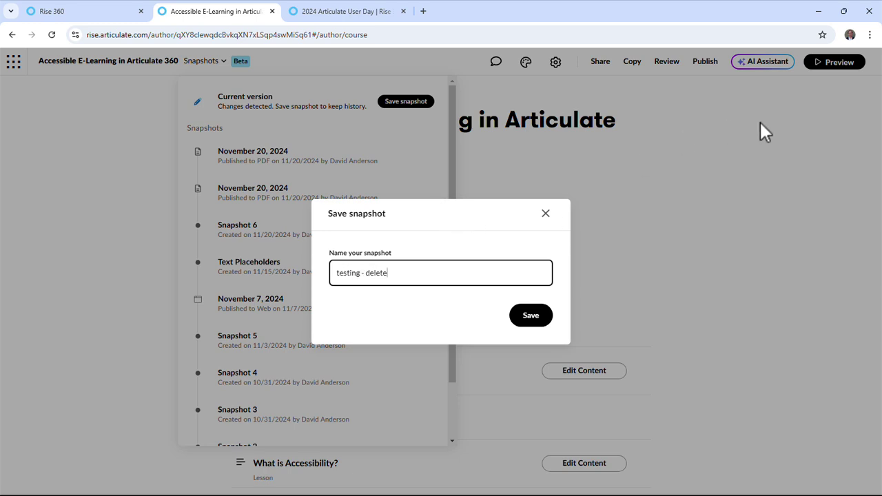
pyautogui.write(' and revert')
pyautogui.click(534, 315)
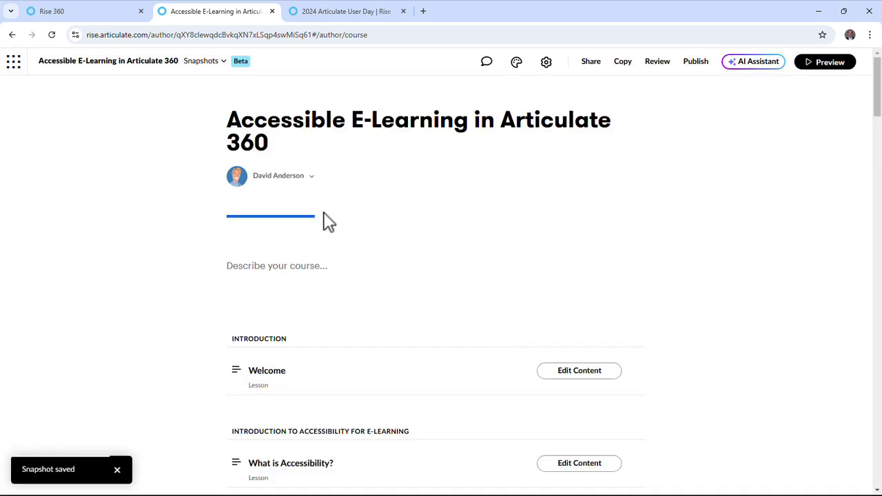
# Preview the most recent November 20, 2024 PDF snapshot and restore the course to it
pyautogui.click(197, 62)
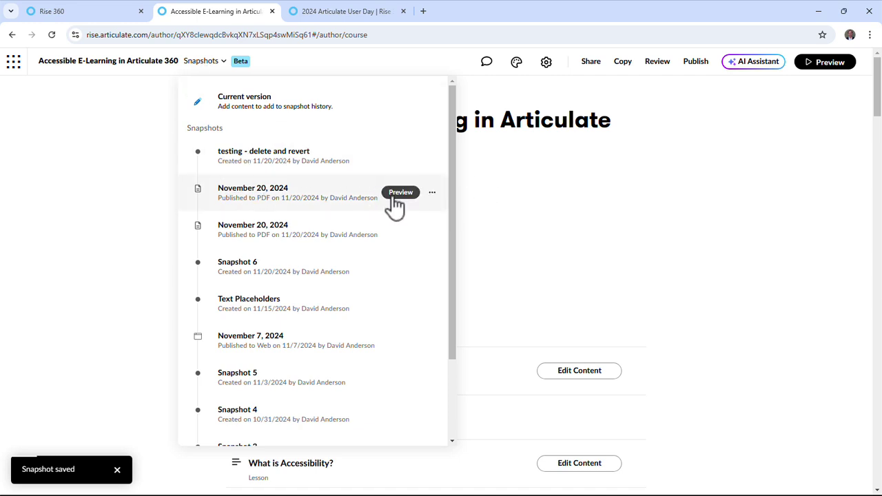
pyautogui.click(398, 195)
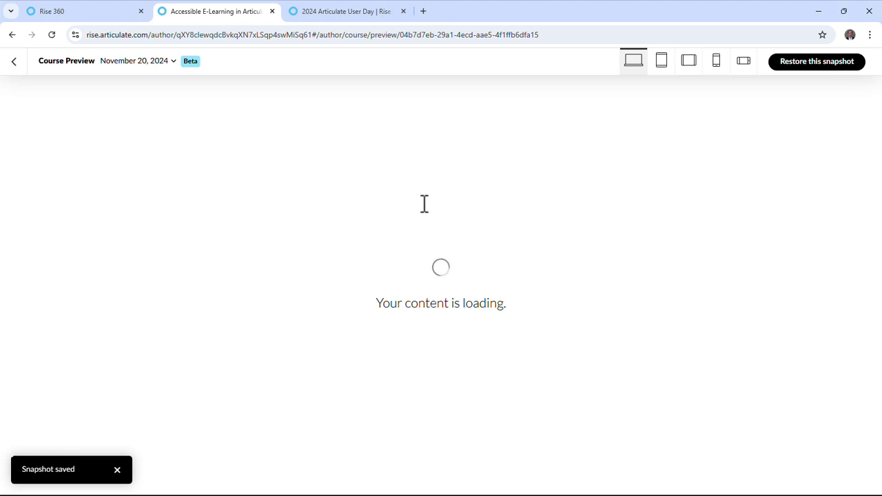
pyautogui.scroll(-7, 431, 217)
pyautogui.scroll(4, 323, 207)
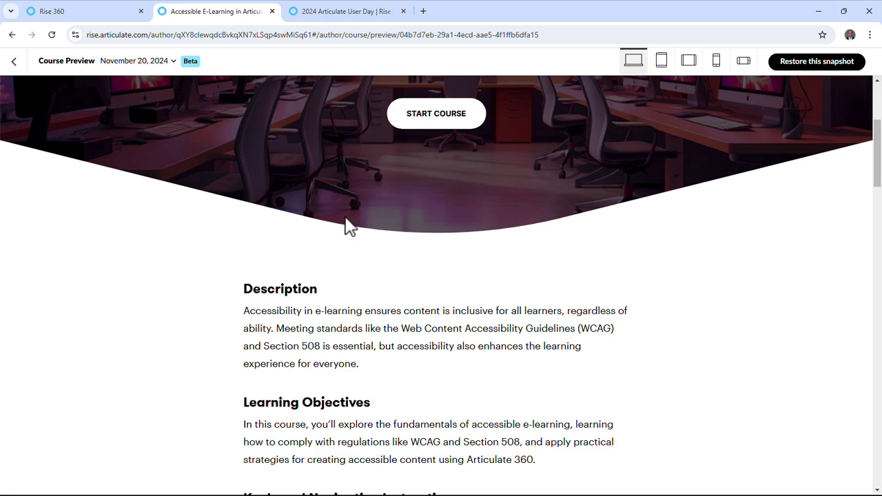
pyautogui.click(800, 62)
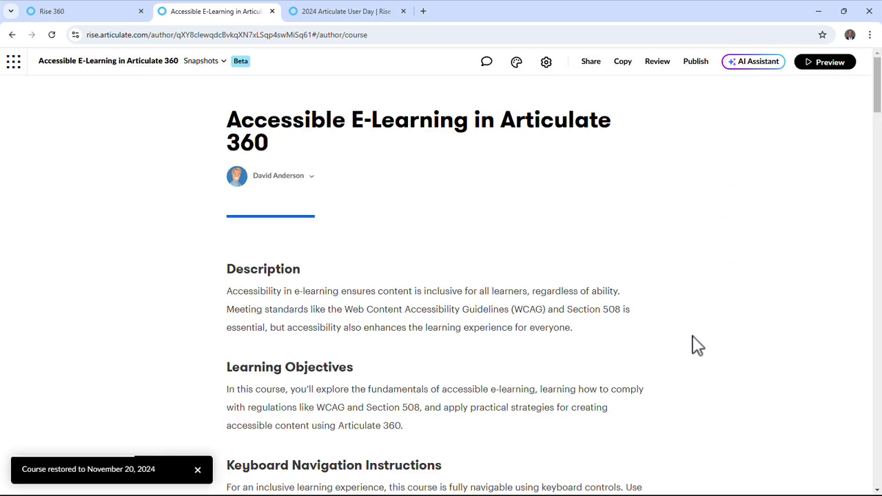
# Look over the restored course, delete its "testing - delete and revert" snapshot, and check the snapshot list
pyautogui.scroll(-10, 645, 296)
pyautogui.scroll(-2, 644, 303)
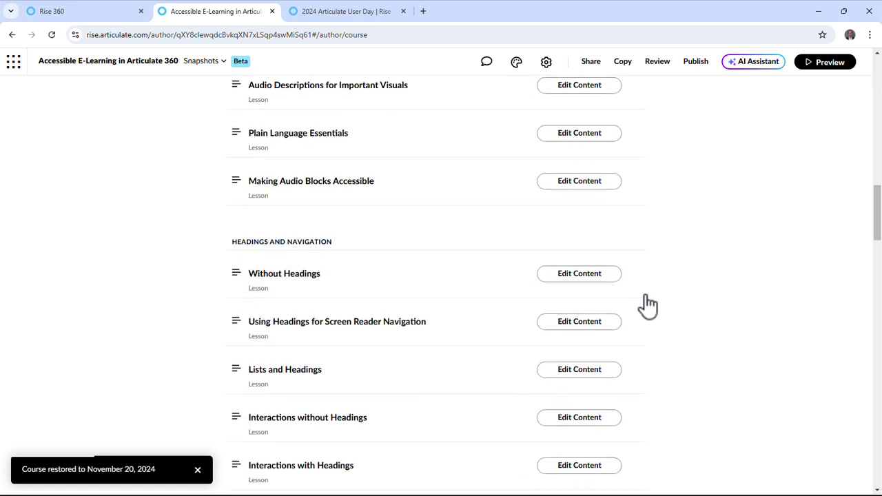
pyautogui.scroll(12, 644, 300)
pyautogui.scroll(1, 647, 295)
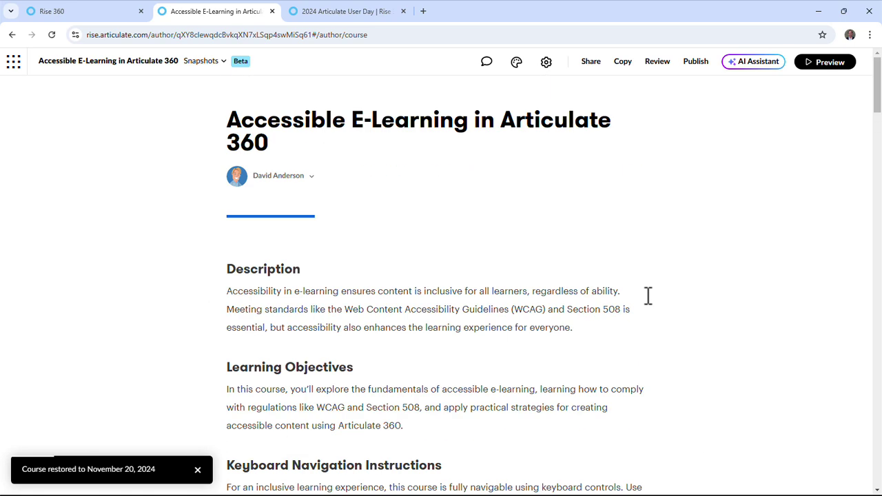
pyautogui.click(207, 61)
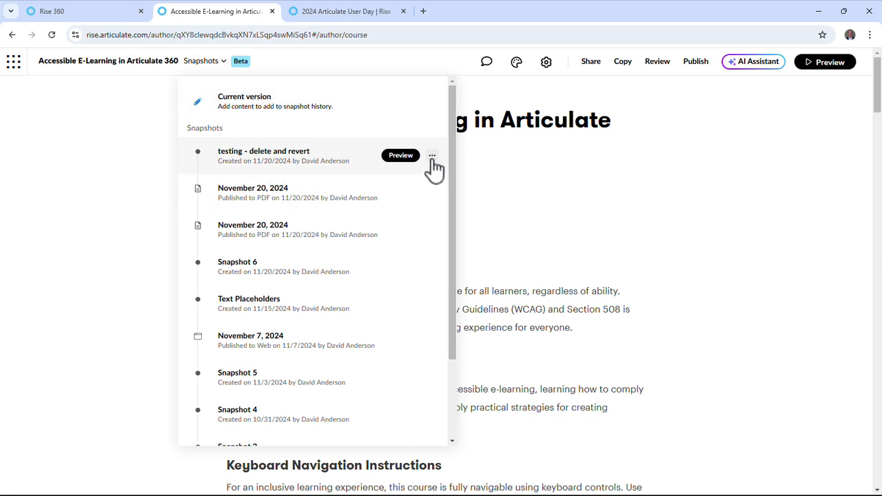
pyautogui.click(432, 158)
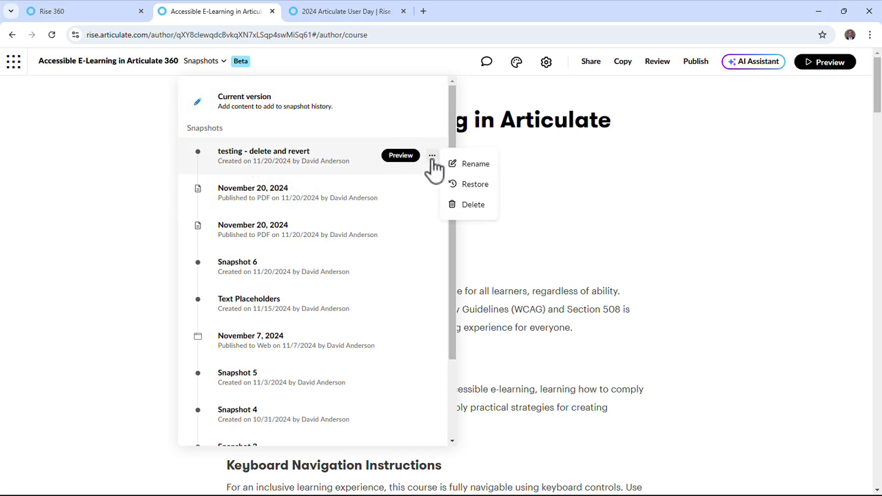
pyautogui.click(474, 208)
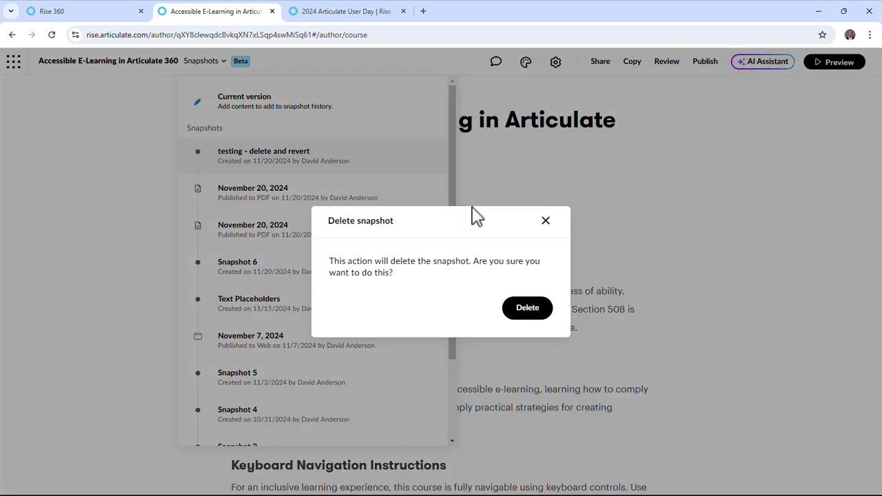
pyautogui.click(525, 314)
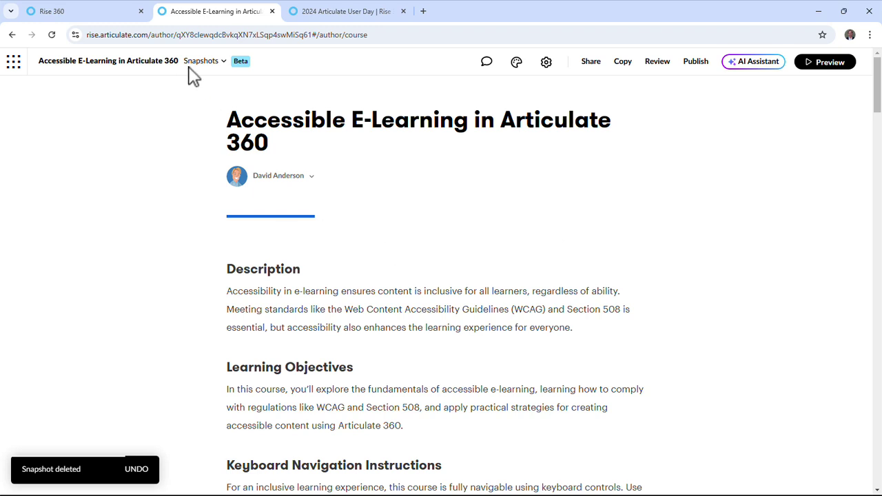
pyautogui.click(224, 64)
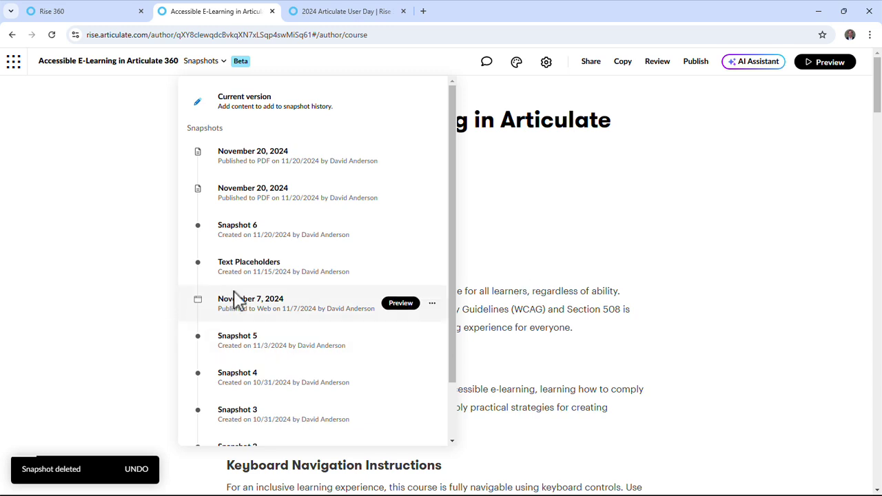
pyautogui.click(489, 266)
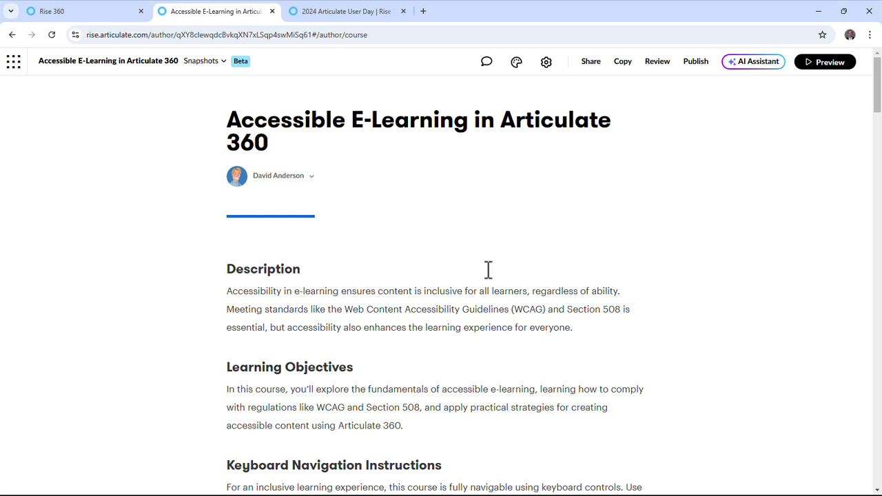
# Switch to the 2024 Articulate User Day course and review its snapshot list and lesson outline
pyautogui.click(330, 12)
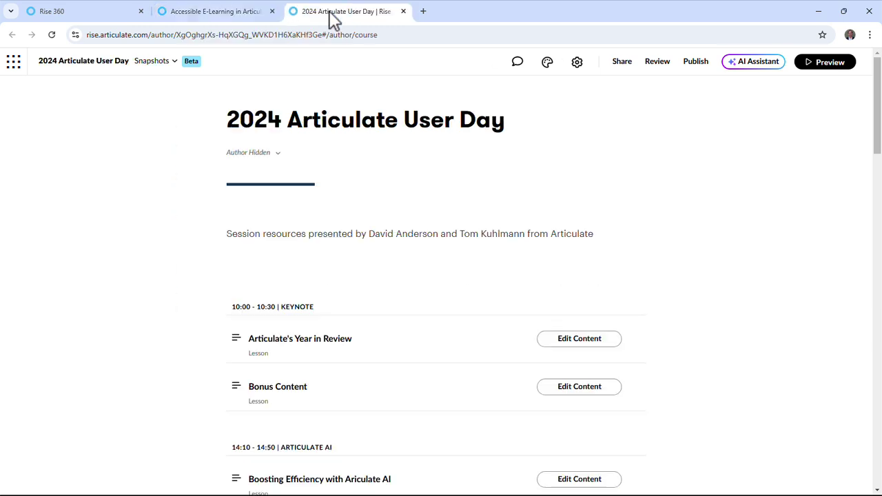
pyautogui.click(156, 67)
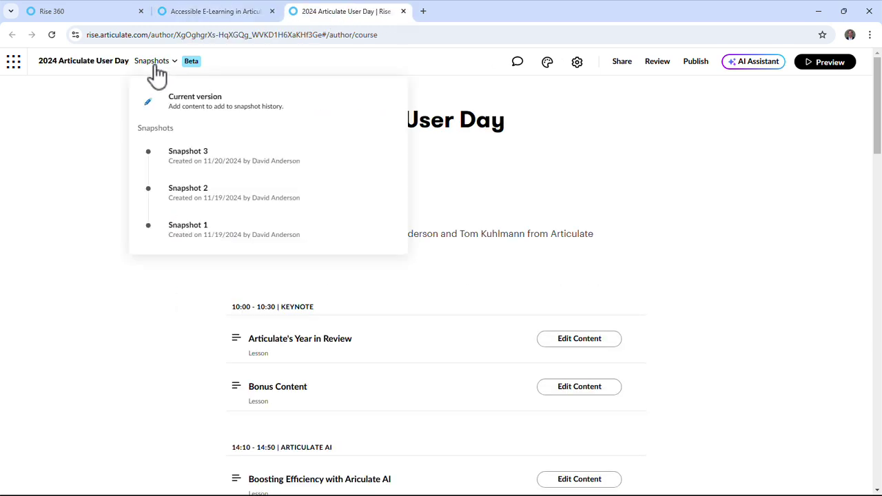
pyautogui.click(596, 221)
pyautogui.scroll(-3, 666, 264)
pyautogui.scroll(-5, 666, 264)
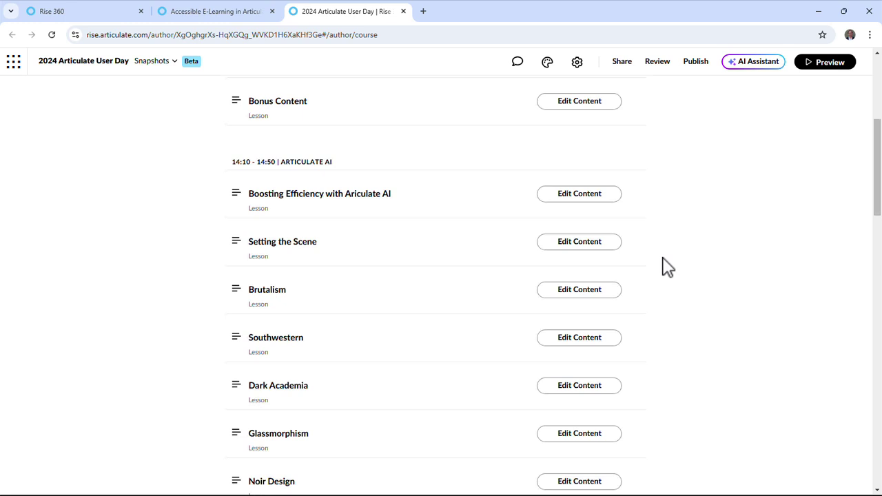
pyautogui.scroll(10, 666, 266)
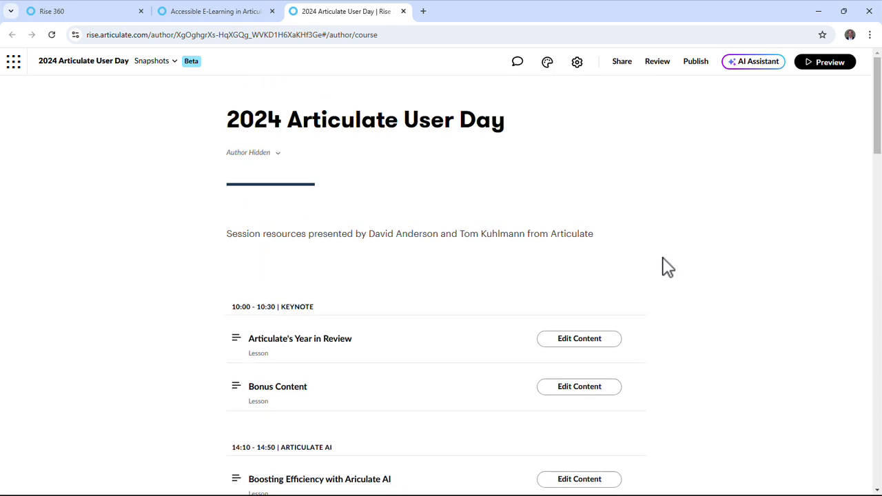
pyautogui.click(160, 64)
pyautogui.click(658, 150)
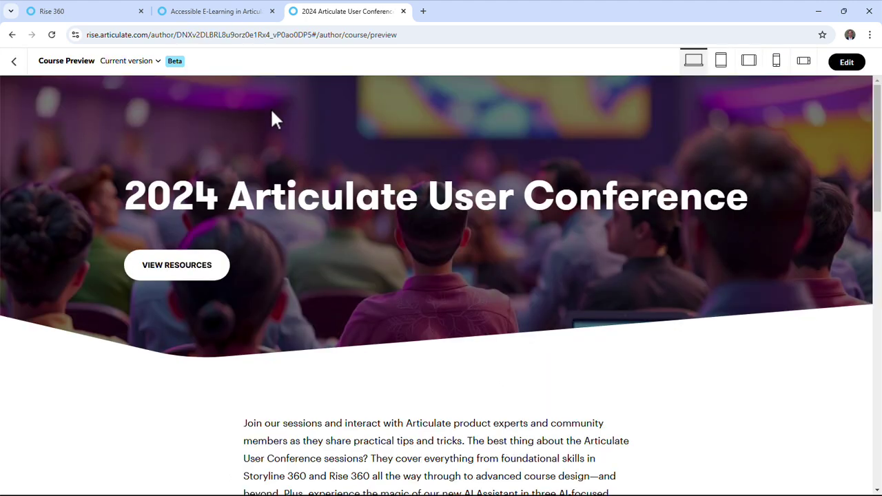
# Open the 2024 Articulate User Conference course for editing from its preview and review its snapshot list
pyautogui.click(845, 64)
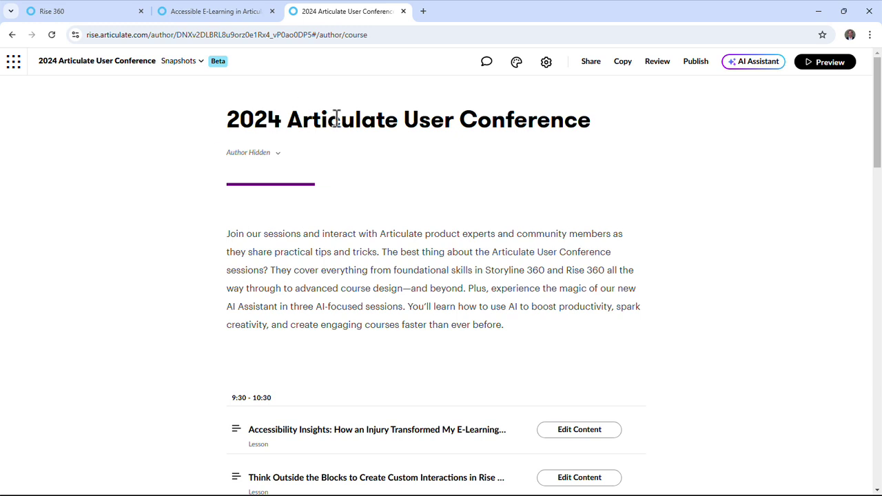
pyautogui.click(195, 69)
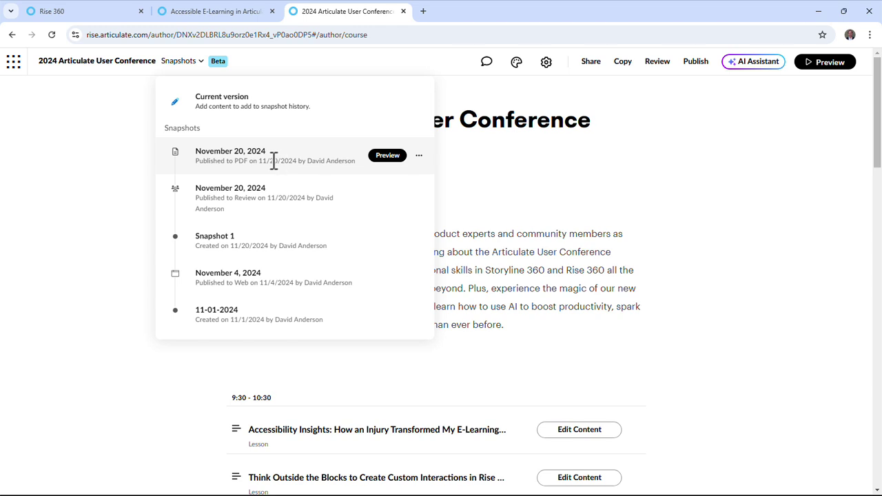
pyautogui.click(603, 214)
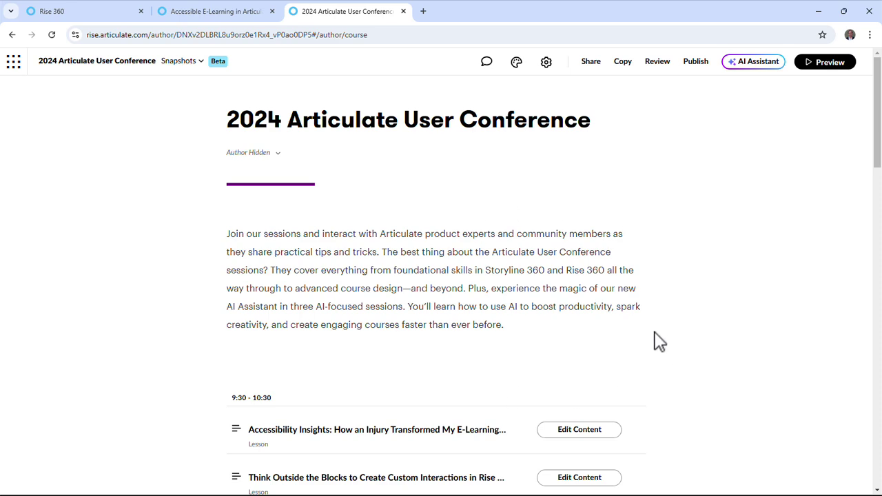
# Return to the Accessible E-Learning in Articulate 360 course and review its lesson outline and snapshot list
pyautogui.click(205, 18)
pyautogui.scroll(-10, 614, 264)
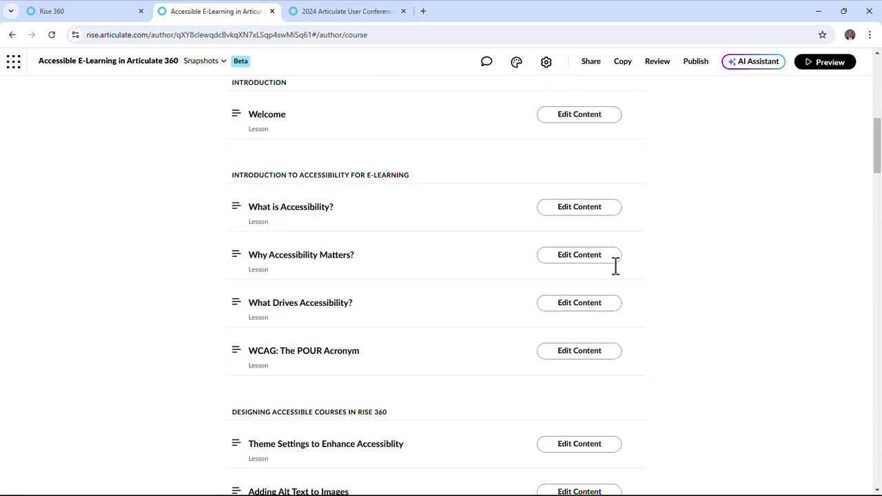
pyautogui.scroll(10, 614, 269)
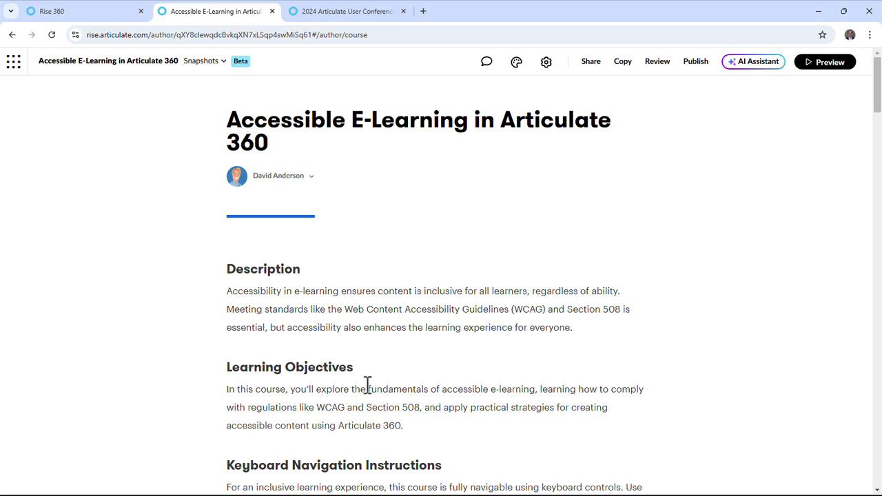
pyautogui.click(210, 69)
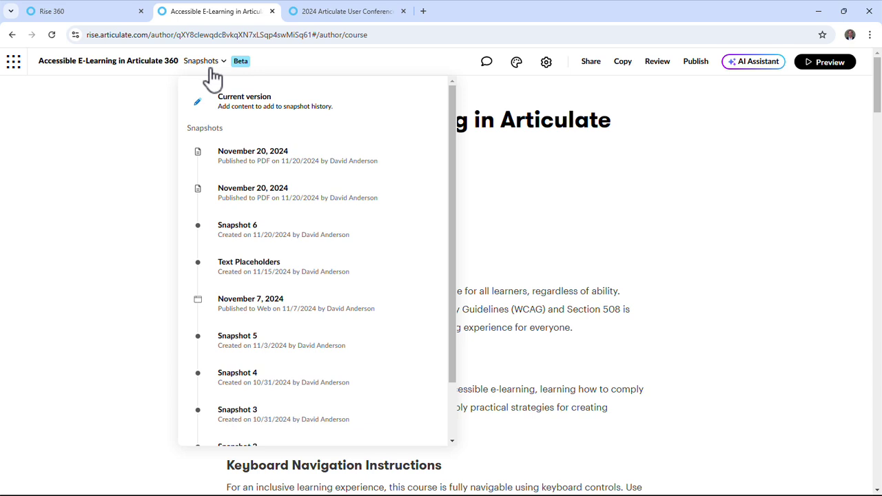
pyautogui.click(291, 62)
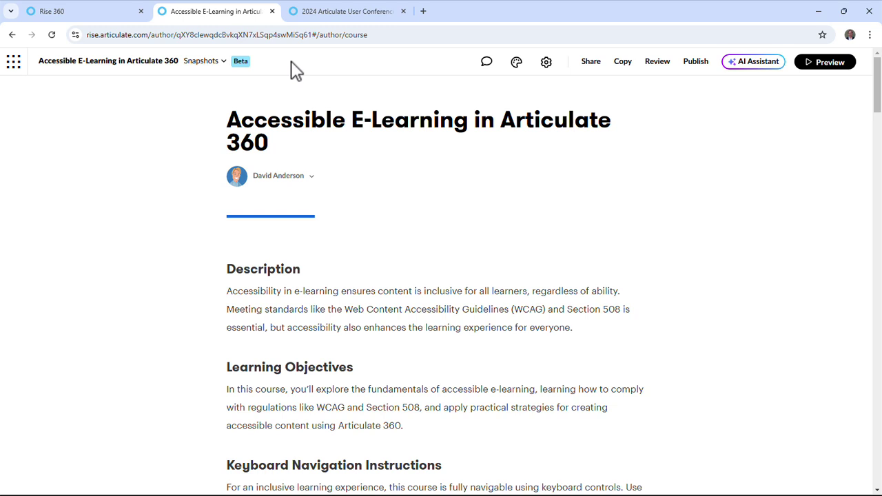
# Delete Snapshot 1, the oldest entry in the Accessible E-Learning course's snapshot history
pyautogui.click(203, 61)
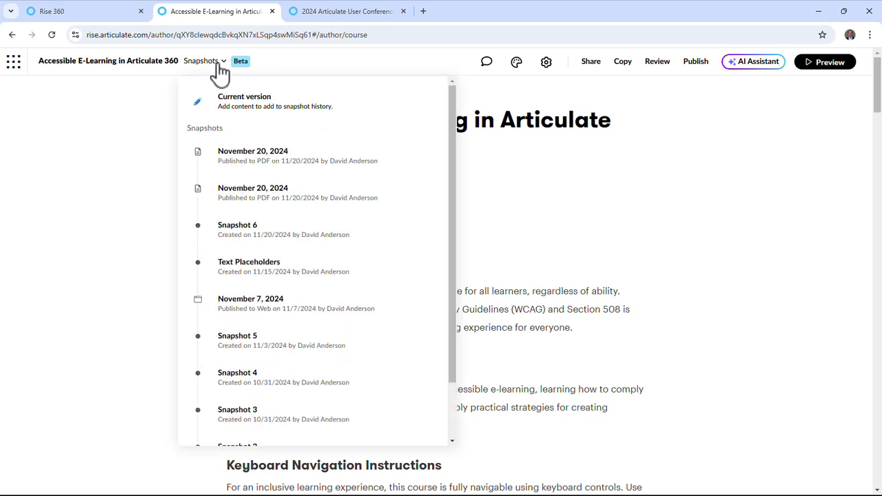
pyautogui.scroll(-2, 365, 388)
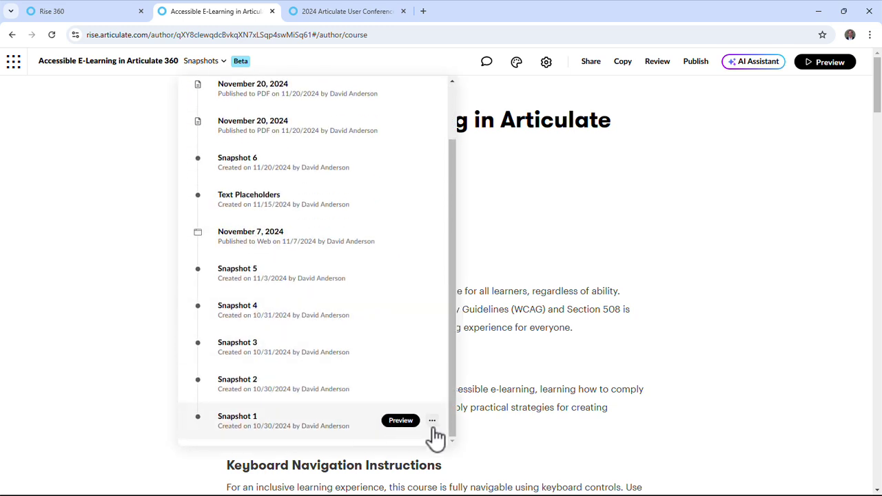
pyautogui.click(432, 422)
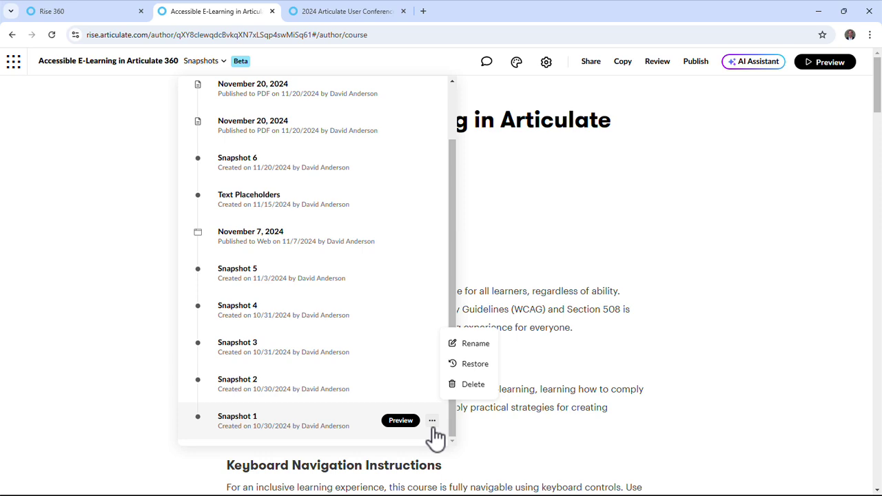
pyautogui.click(467, 391)
pyautogui.click(525, 310)
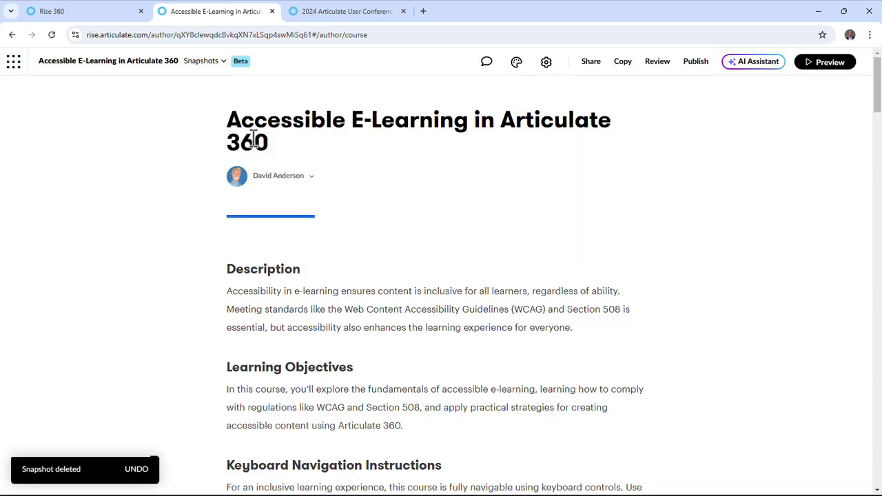
# Delete Snapshot 2 from the Accessible E-Learning course's history and check the snapshot list again
pyautogui.click(209, 64)
pyautogui.scroll(-1, 413, 413)
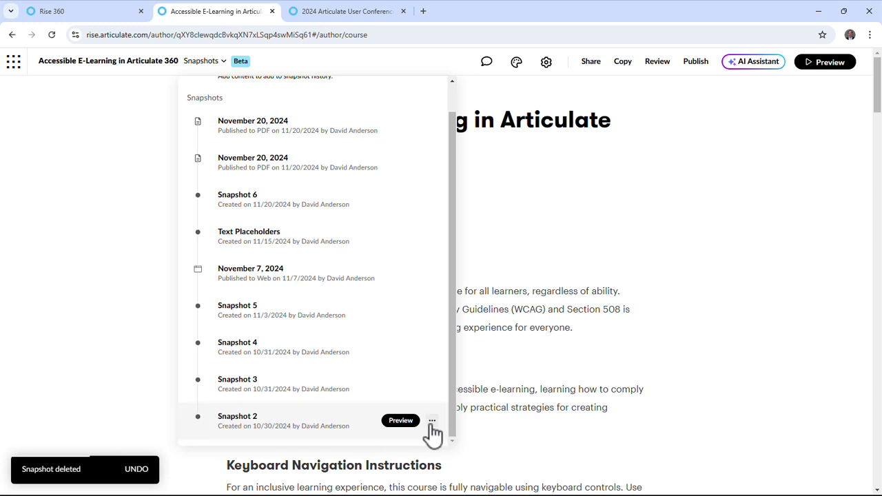
pyautogui.click(432, 422)
pyautogui.click(485, 386)
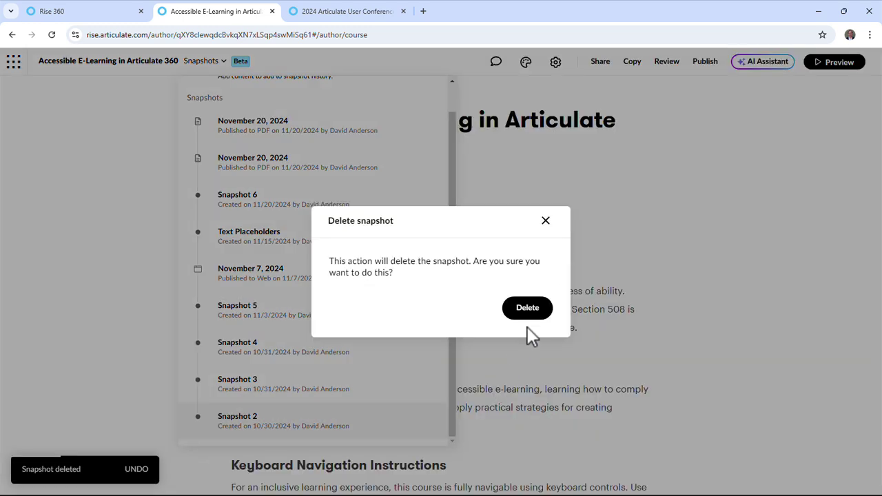
pyautogui.click(531, 313)
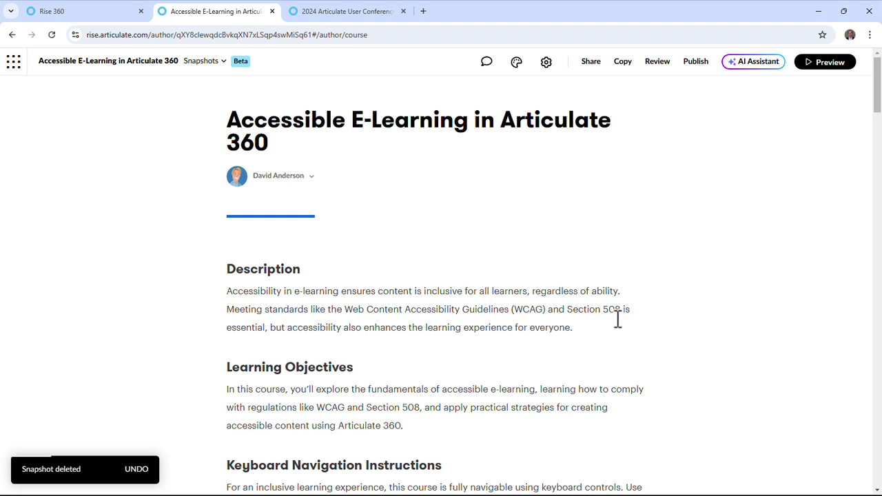
pyautogui.click(217, 68)
pyautogui.click(539, 142)
# Switch to the 2024 Articulate User Conference course and examine the types of snapshots in its history
pyautogui.click(326, 12)
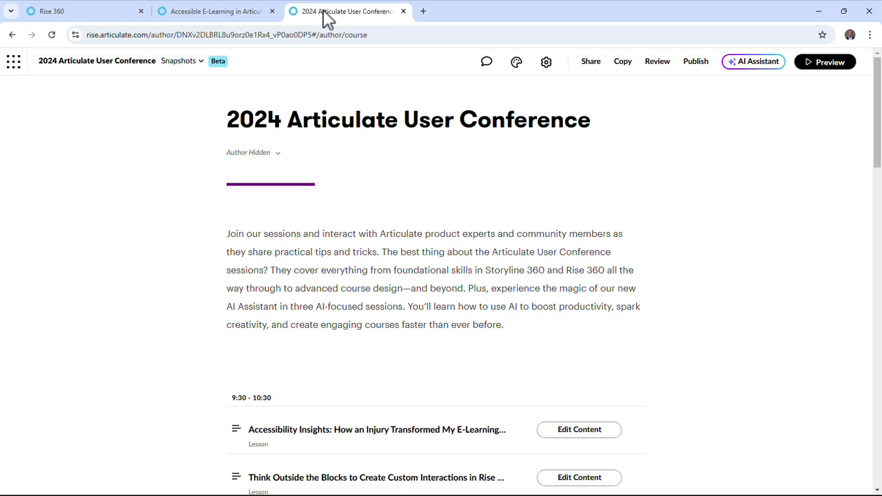
pyautogui.click(182, 64)
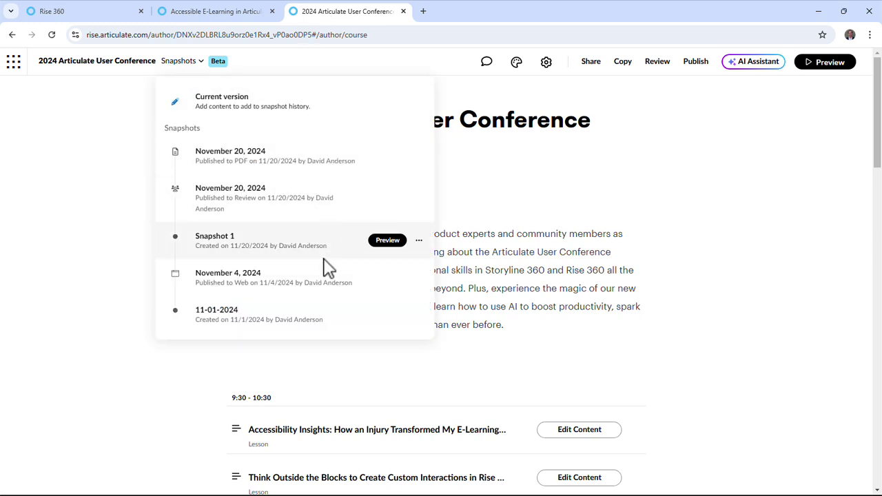
pyautogui.click(748, 350)
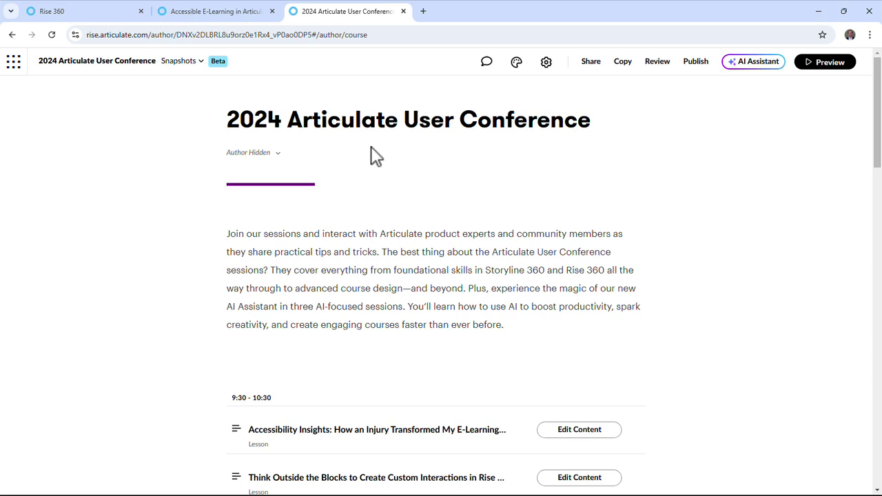
# In the Accessible E-Learning course, delete the body text under Description, Learning Objectives and Keyboard Navigation Instructions, keeping the headings
pyautogui.click(243, 17)
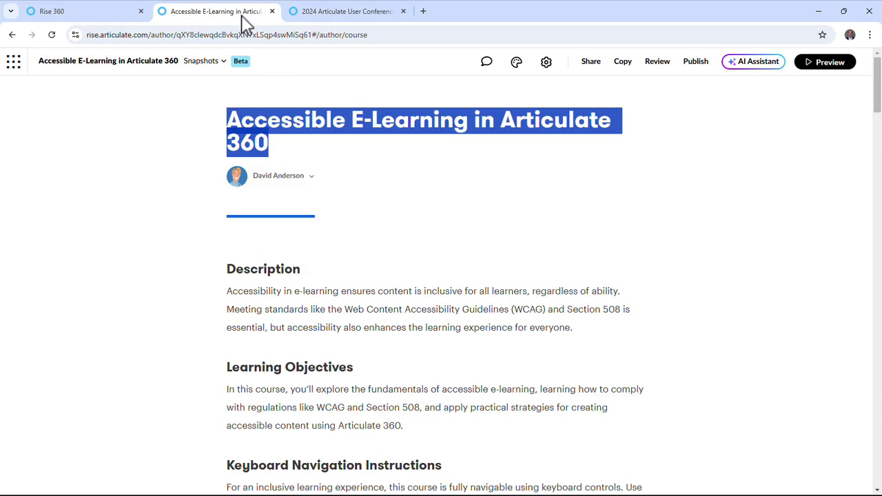
pyautogui.click(563, 293)
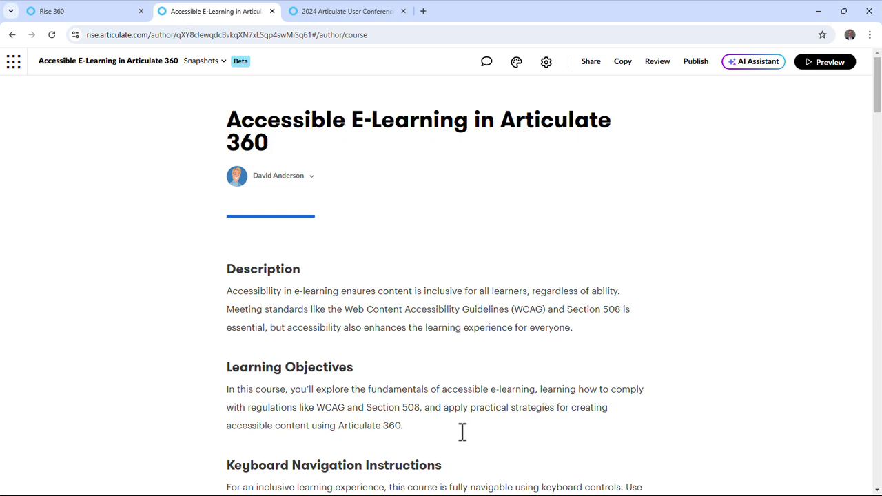
pyautogui.moveTo(462, 431); pyautogui.dragTo(223, 396)
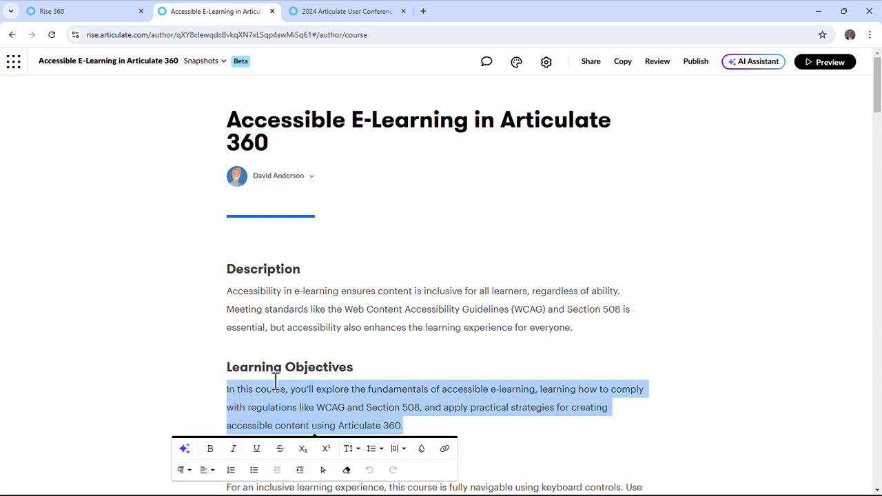
pyautogui.press('BackSpace')
pyautogui.moveTo(592, 329); pyautogui.dragTo(222, 293)
pyautogui.press('BackSpace')
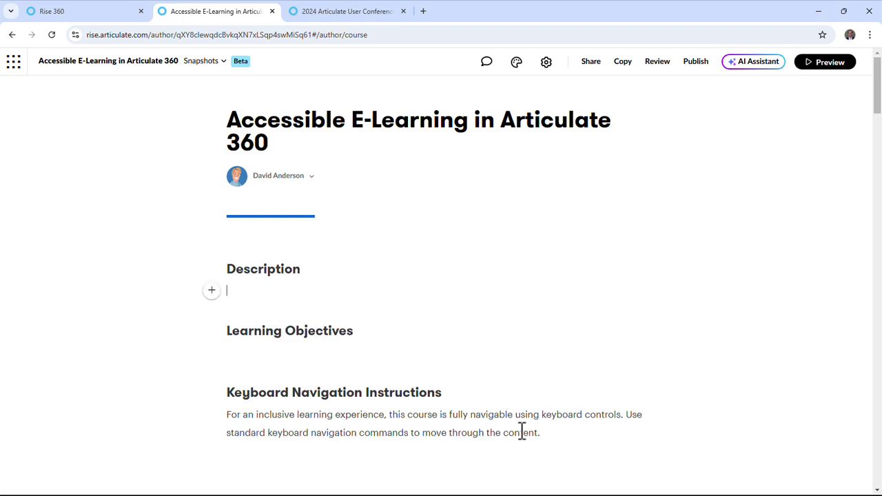
pyautogui.moveTo(567, 431); pyautogui.dragTo(217, 415)
pyautogui.press('BackSpace')
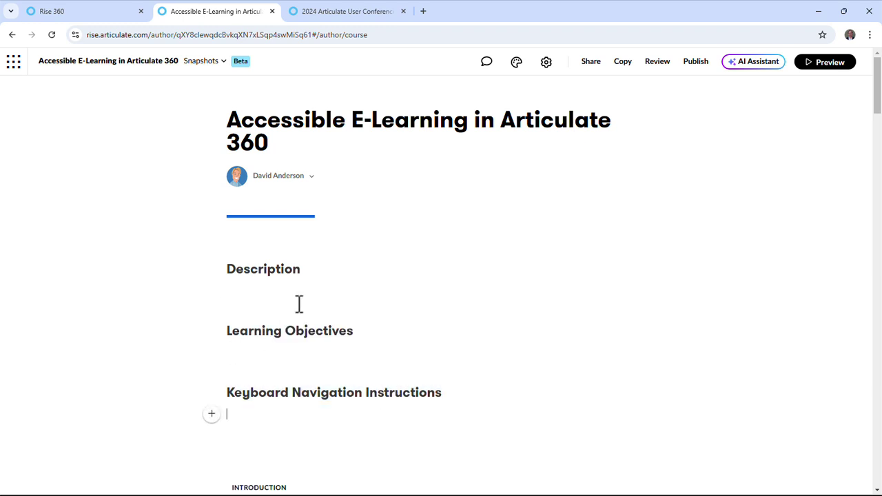
pyautogui.click(293, 298)
pyautogui.click(277, 352)
pyautogui.click(243, 406)
pyautogui.click(326, 429)
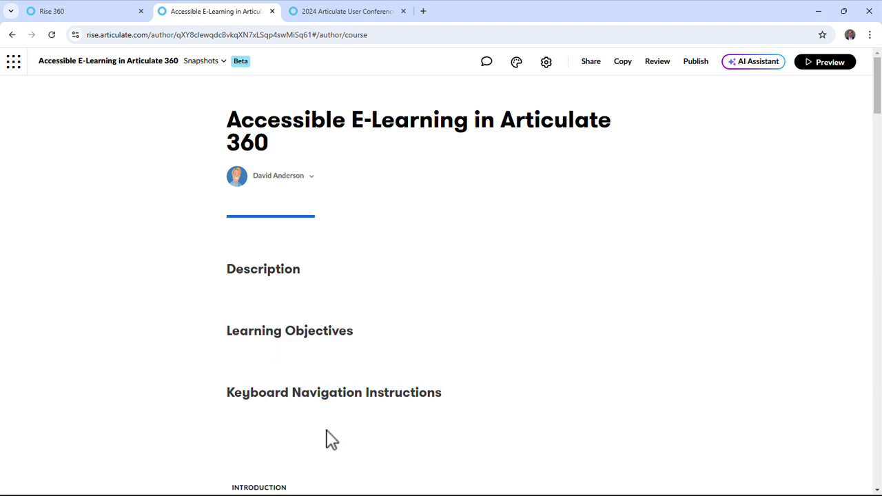
pyautogui.click(206, 64)
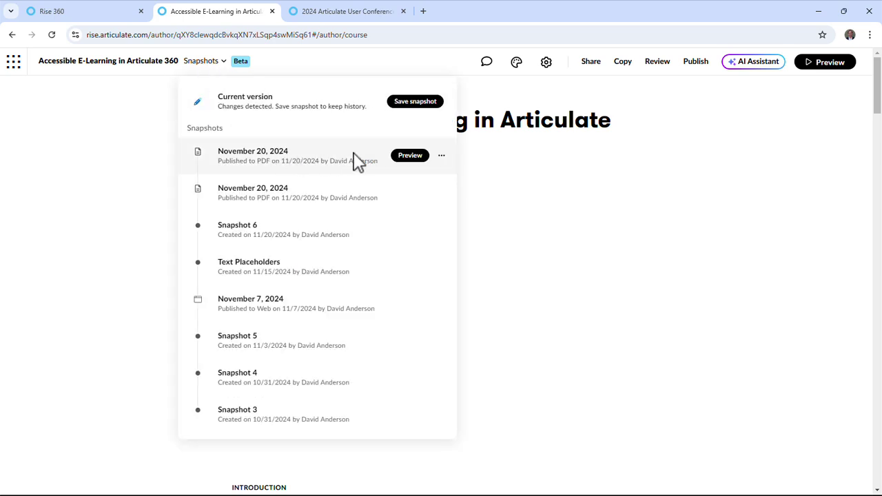
pyautogui.click(441, 156)
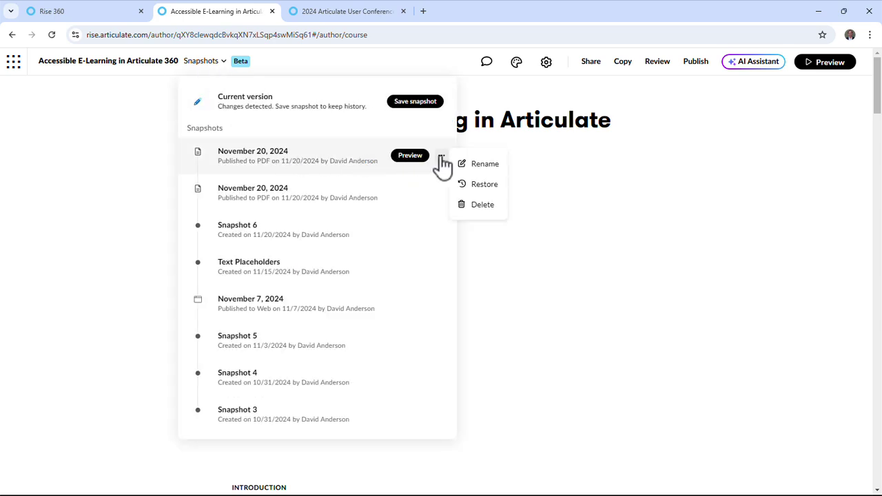
pyautogui.click(489, 186)
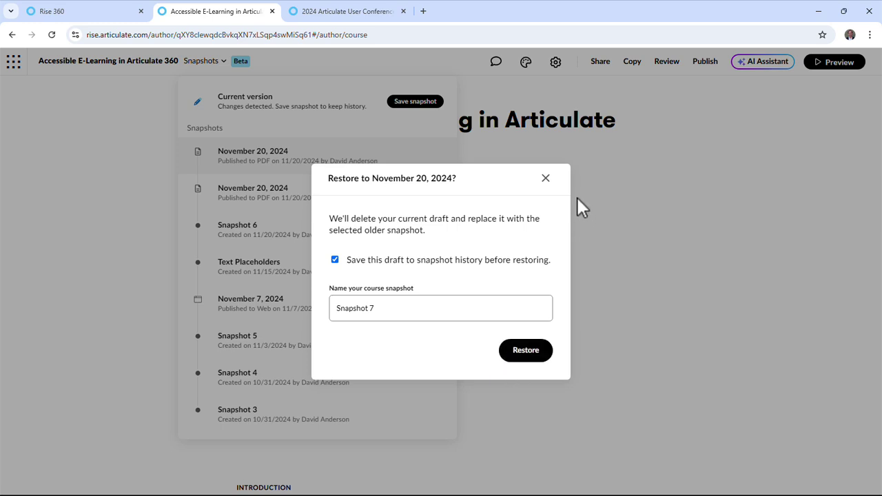
pyautogui.click(549, 182)
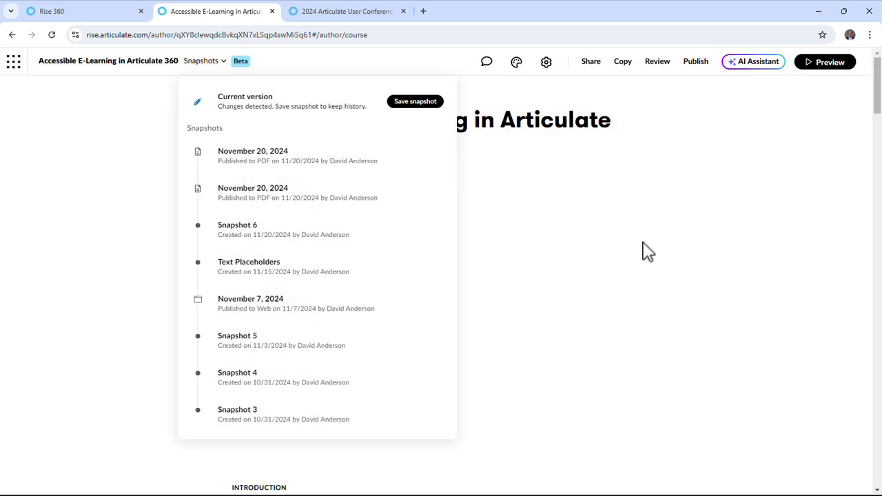
pyautogui.click(642, 252)
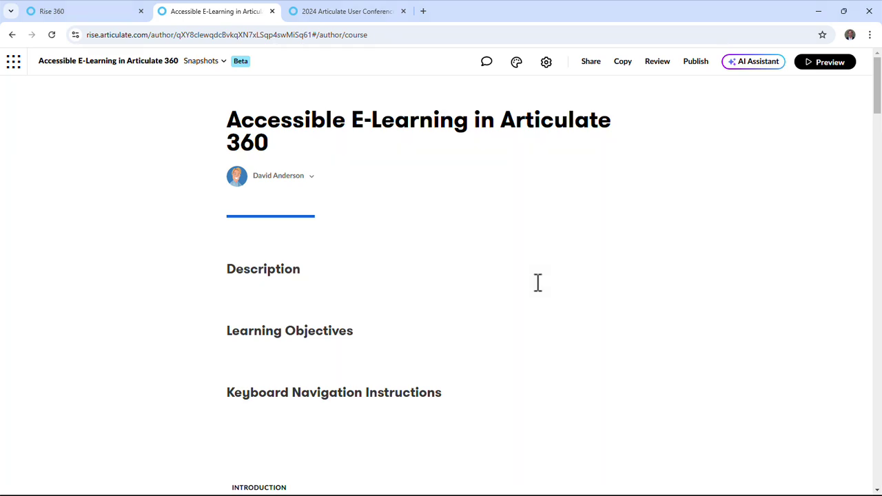
# Restore the Accessible E-Learning course to the most recent November 20, 2024 PDF snapshot, saving the current draft as Snapshot 7
pyautogui.click(220, 64)
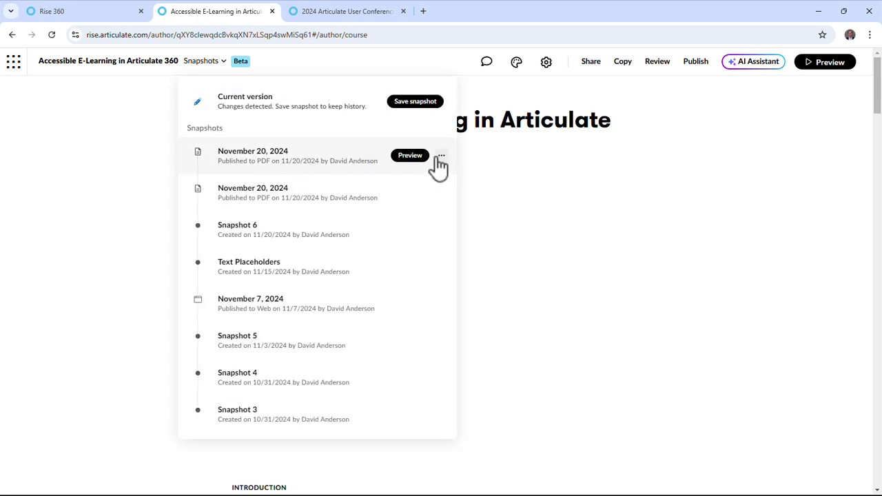
pyautogui.click(441, 156)
pyautogui.click(500, 184)
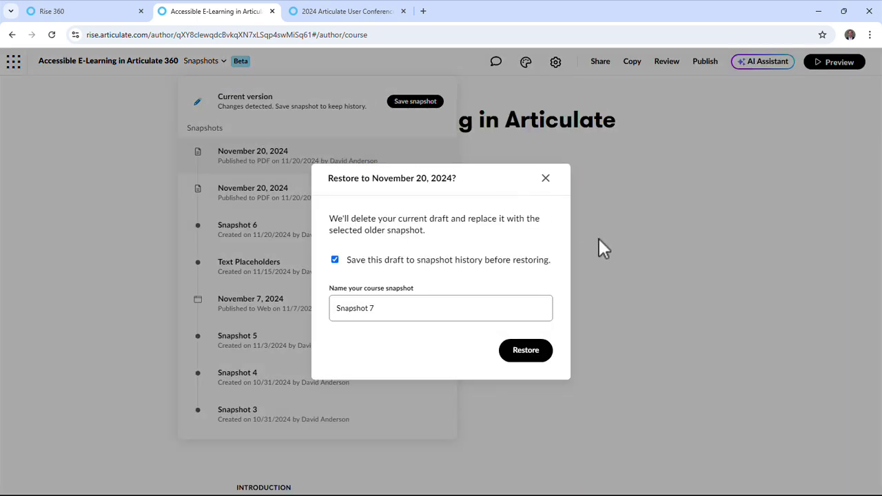
pyautogui.click(527, 354)
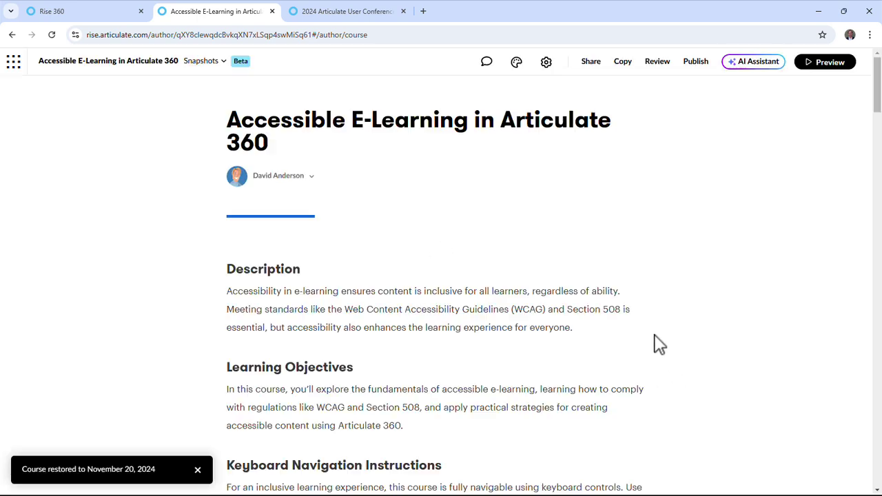
# Open the WCAG: The POUR Acronym lesson, examine the AI blocks in its block library, and return to the course outline
pyautogui.scroll(-2, 528, 315)
pyautogui.scroll(-8, 520, 324)
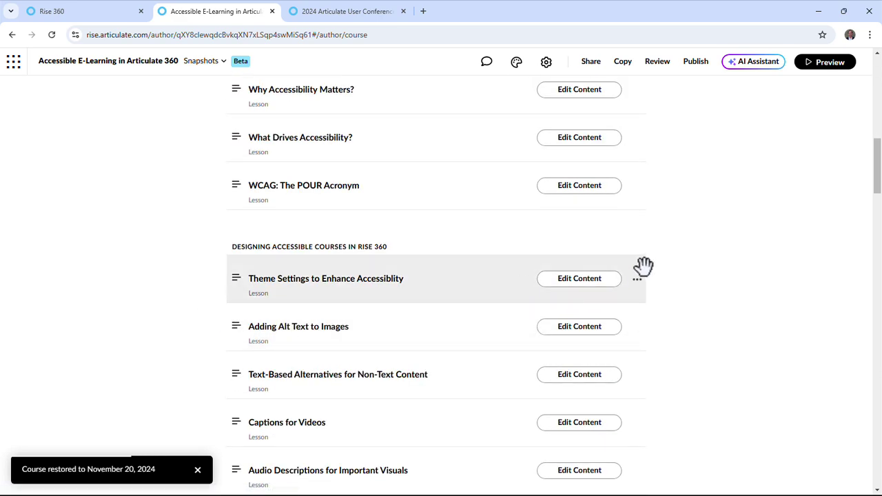
pyautogui.click(582, 189)
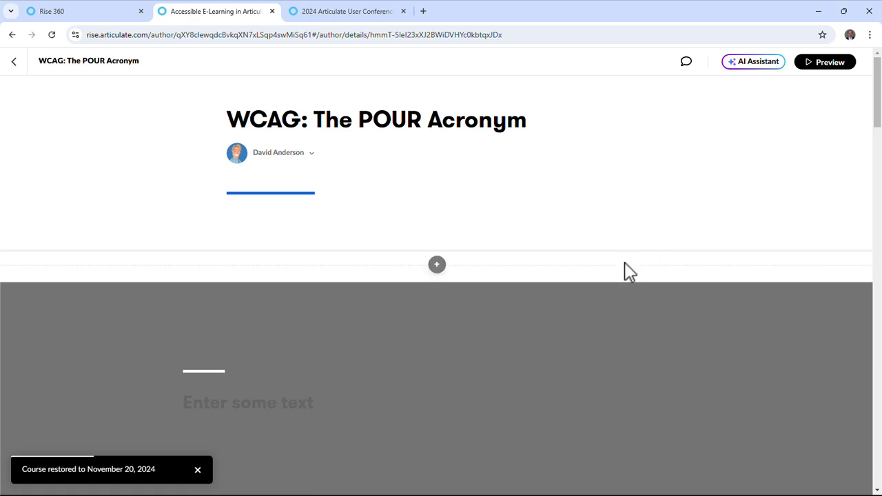
pyautogui.scroll(-15, 626, 271)
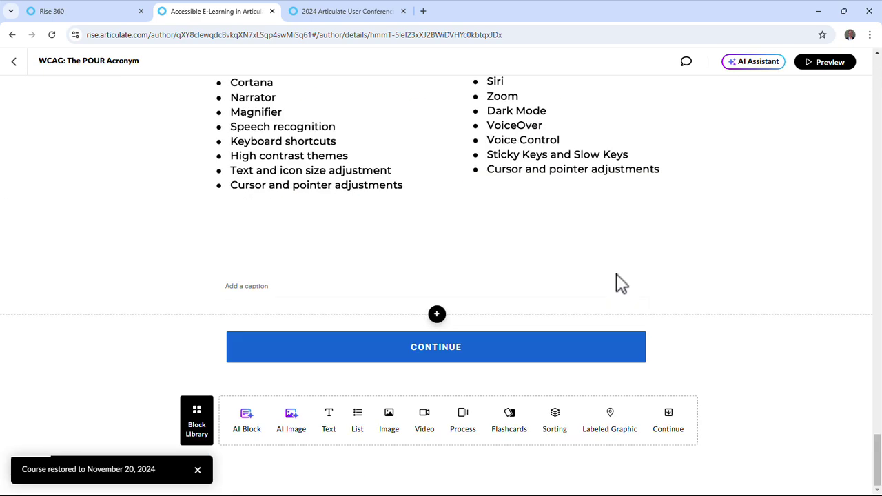
pyautogui.scroll(1, 420, 333)
pyautogui.scroll(-1, 419, 333)
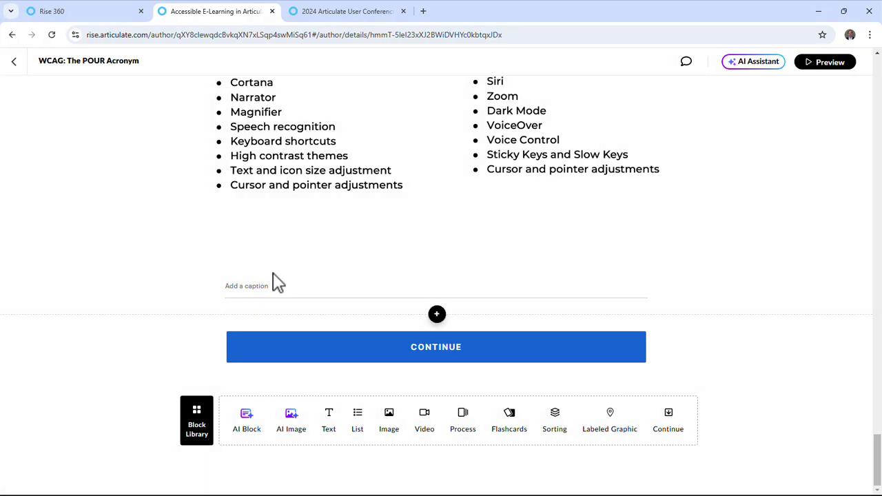
pyautogui.click(200, 414)
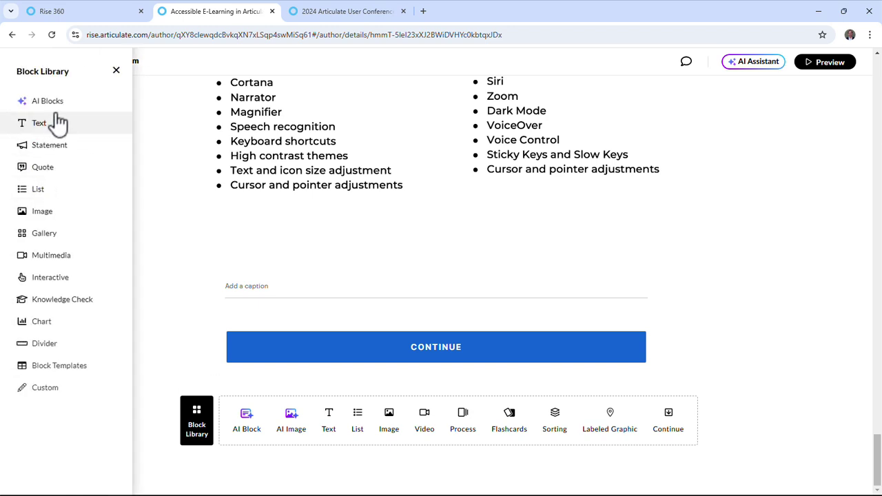
pyautogui.moveTo(62, 108)
pyautogui.scroll(-3, 231, 241)
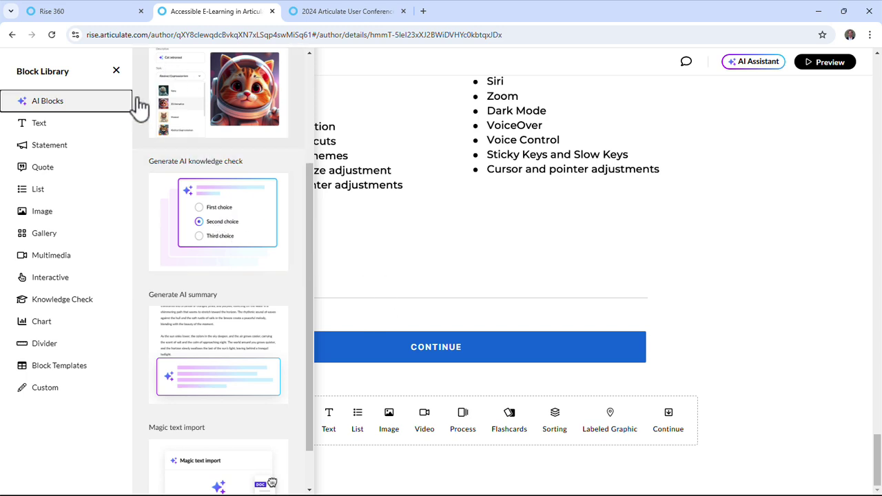
pyautogui.click(116, 70)
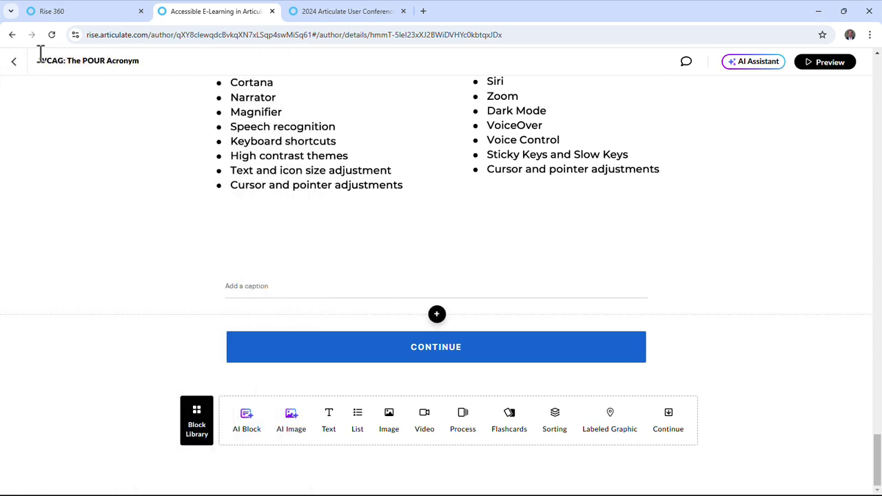
pyautogui.click(14, 62)
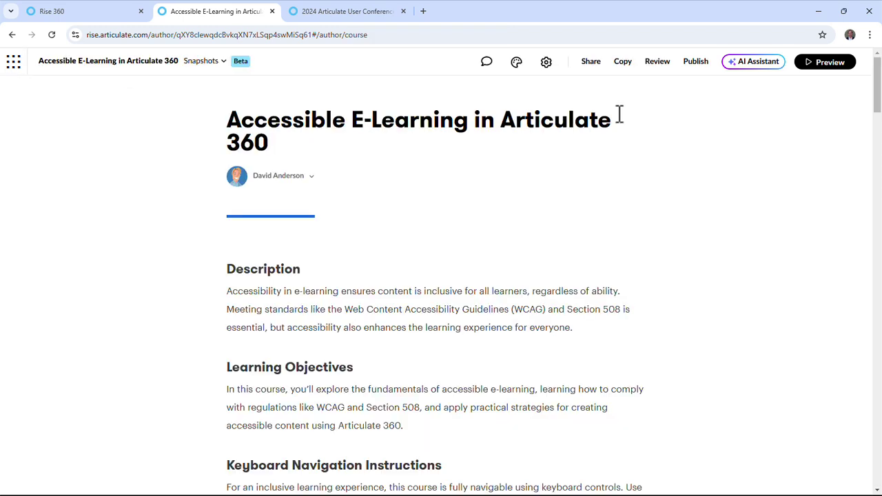
# Generate an AI quiz for the course using the option to create it without customization
pyautogui.click(758, 62)
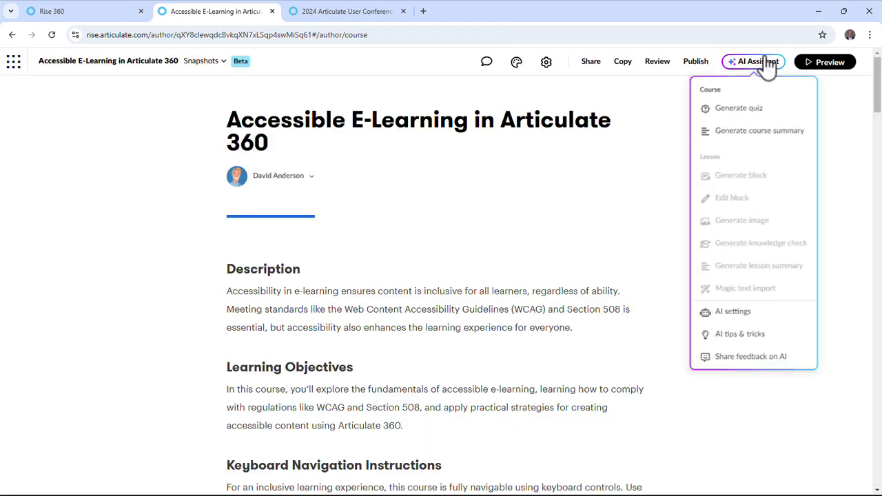
pyautogui.click(749, 111)
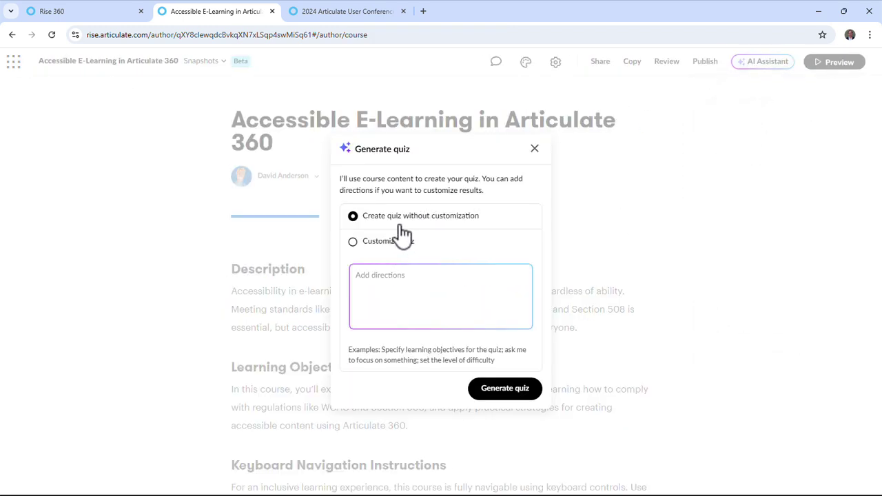
pyautogui.click(518, 400)
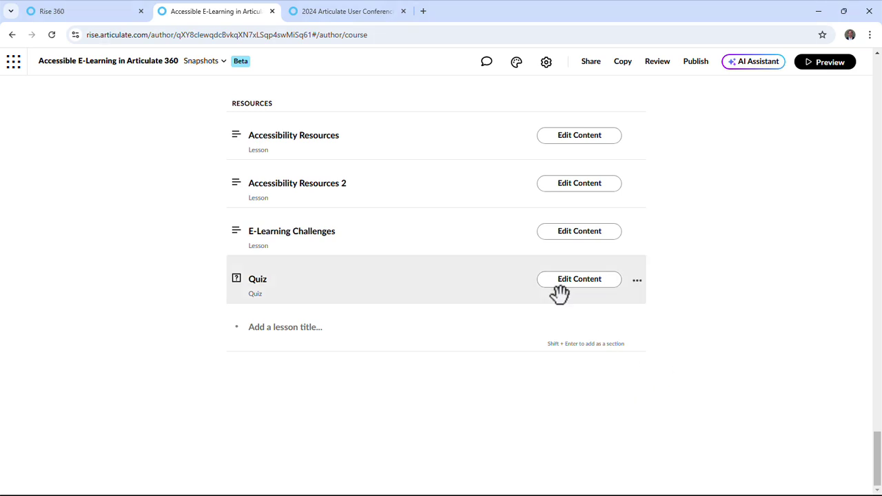
# Open the generated quiz at the end of the Resources section and turn on the Timer in its settings
pyautogui.click(584, 282)
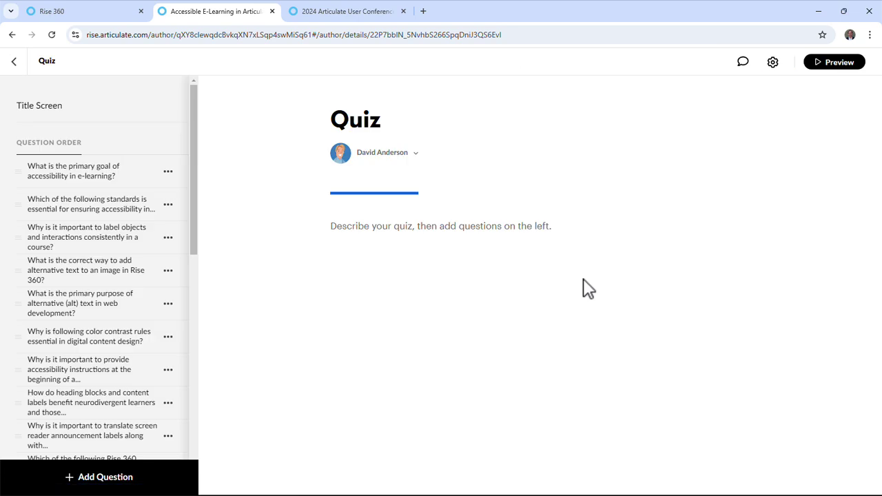
pyautogui.click(773, 66)
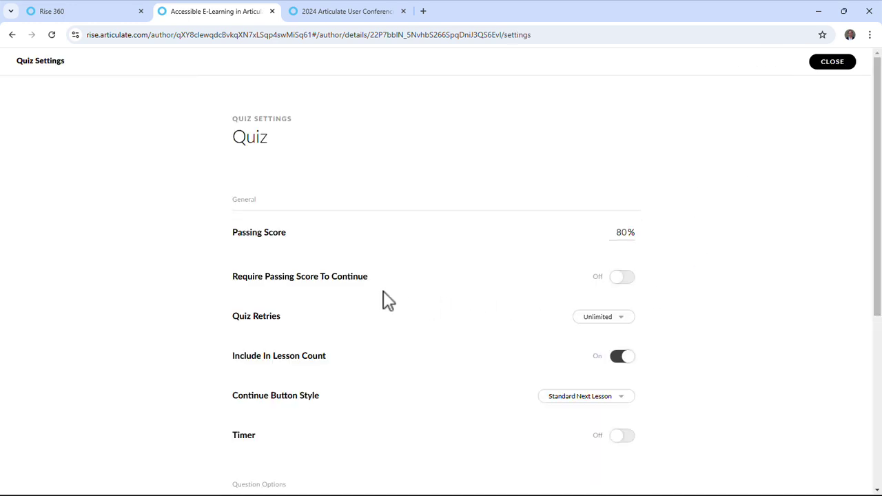
pyautogui.scroll(-2, 386, 300)
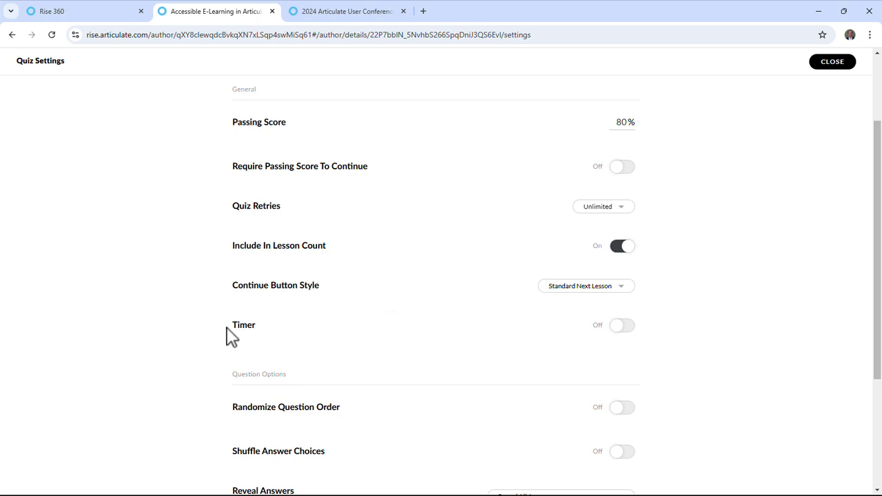
pyautogui.click(620, 327)
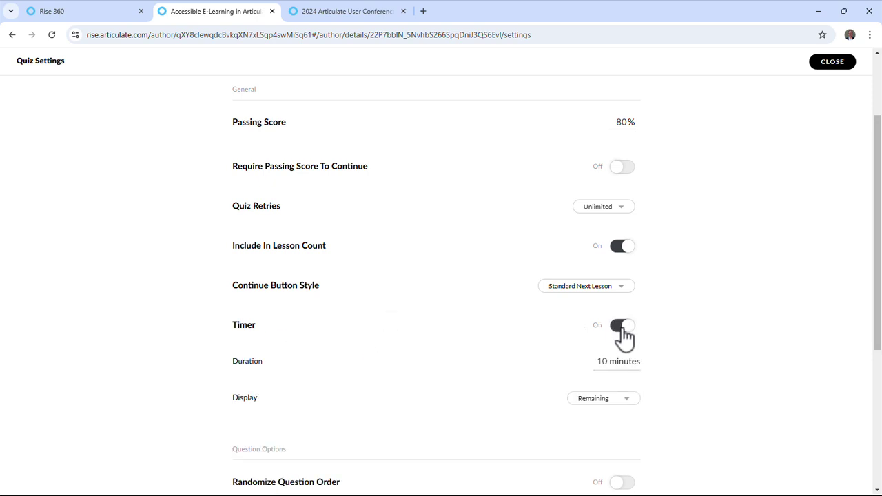
pyautogui.scroll(-2, 711, 337)
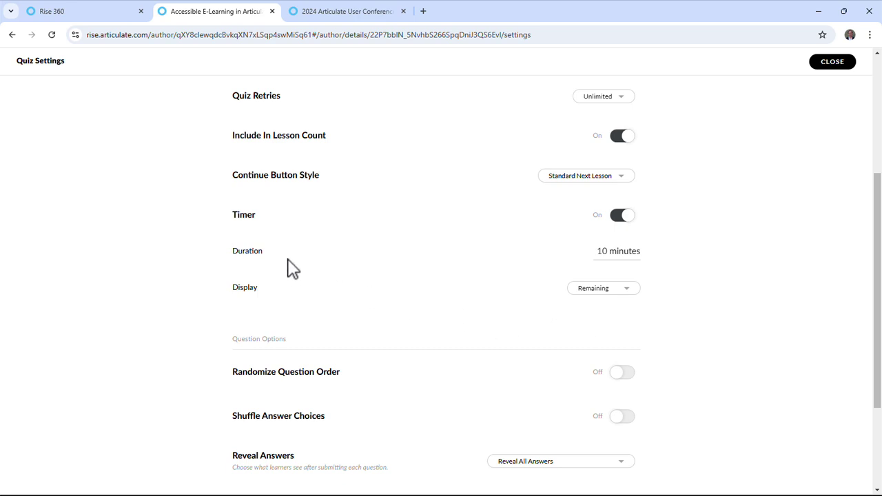
pyautogui.scroll(-1, 293, 269)
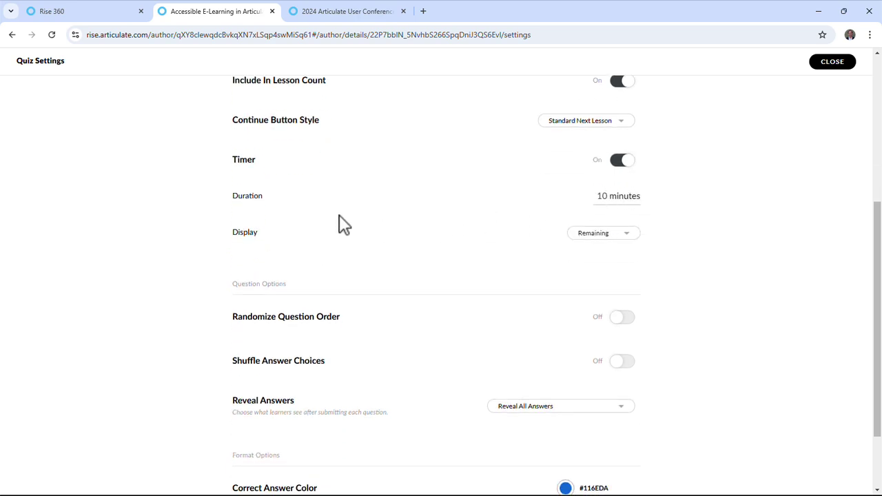
# Review the quiz timer's display options, close the quiz settings and return to the course outline
pyautogui.click(591, 234)
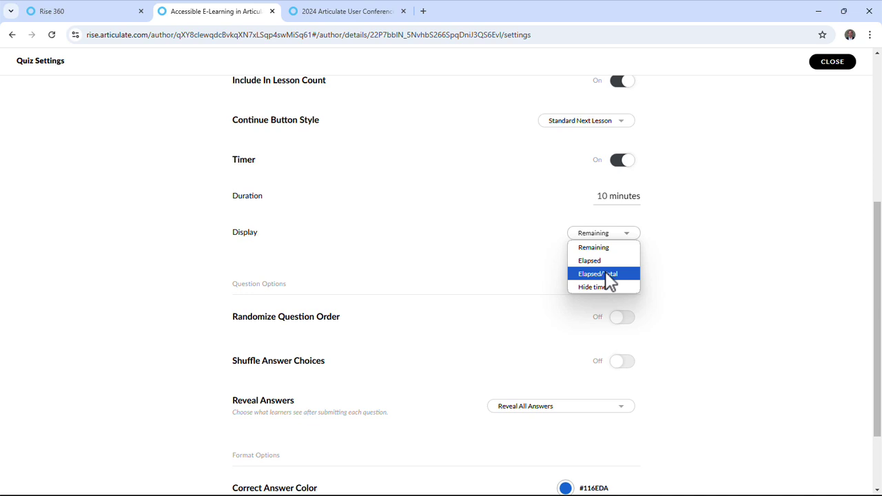
pyautogui.click(689, 243)
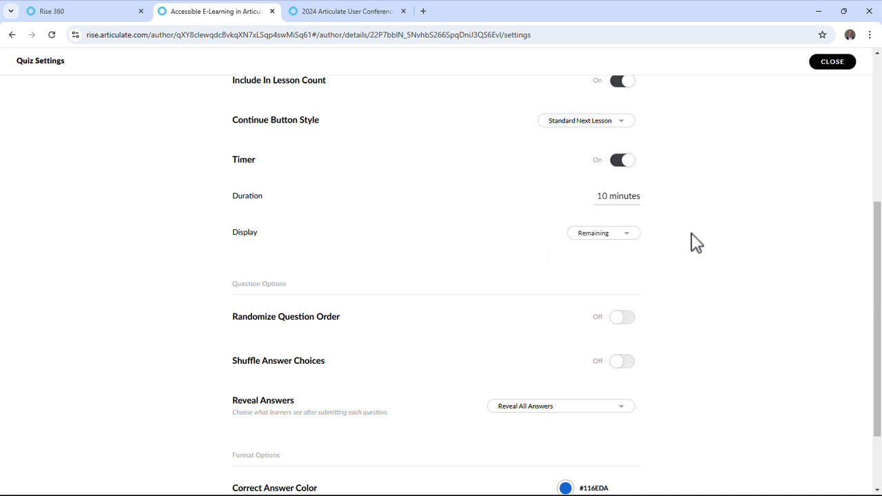
pyautogui.click(827, 65)
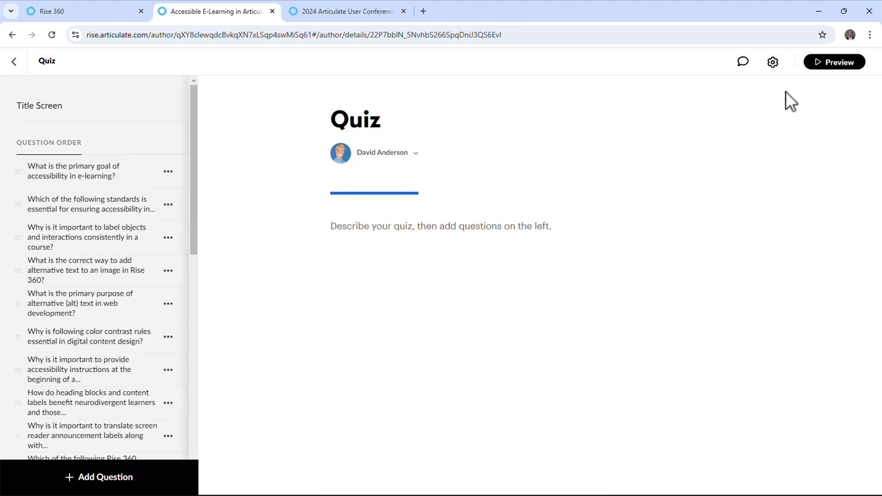
pyautogui.click(12, 62)
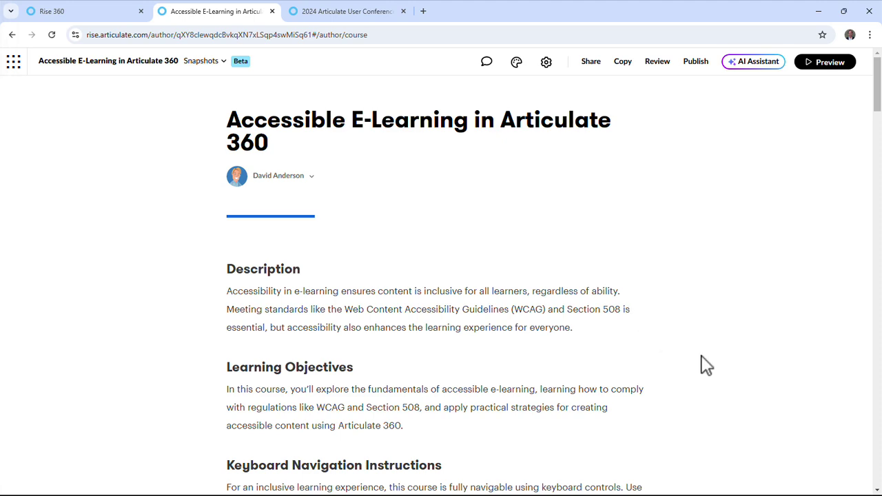
# Open the Without Headings lesson under Headings and Navigation and duplicate the Transform Classroom Training text block
pyautogui.scroll(-10, 701, 364)
pyautogui.scroll(-1, 704, 366)
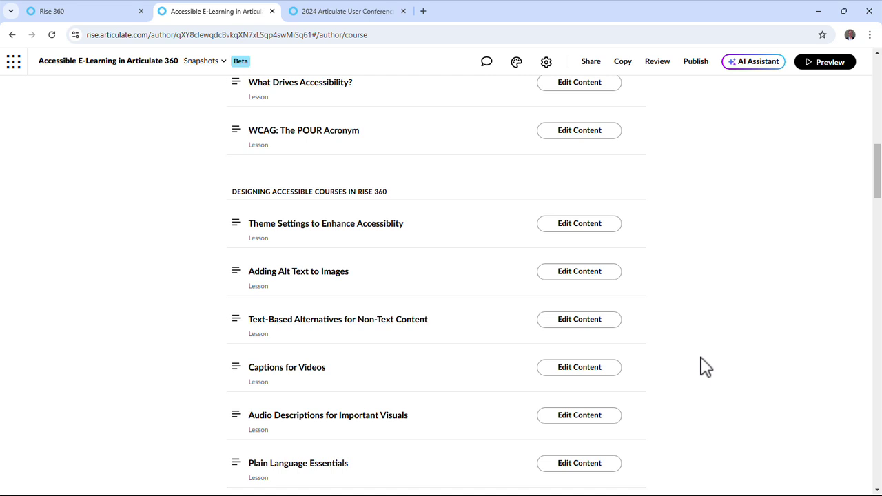
pyautogui.scroll(-1, 705, 367)
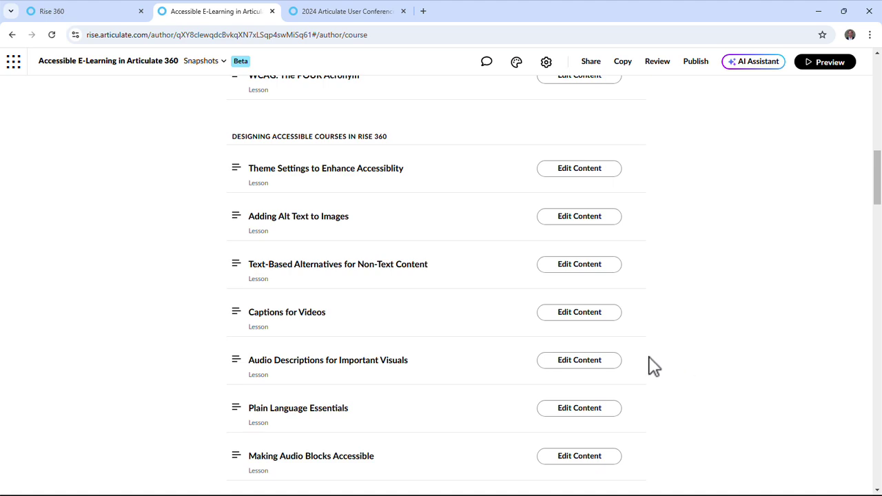
pyautogui.scroll(-2, 651, 366)
pyautogui.scroll(-2, 651, 366)
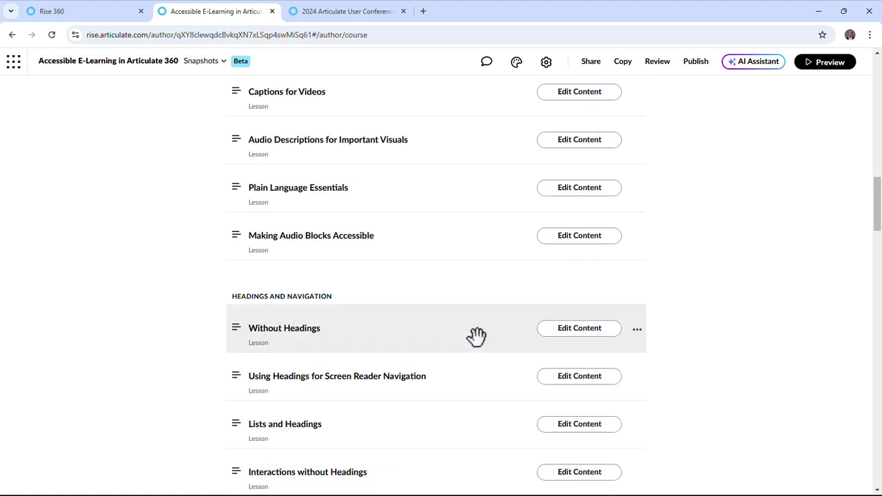
pyautogui.click(580, 332)
pyautogui.scroll(-5, 581, 332)
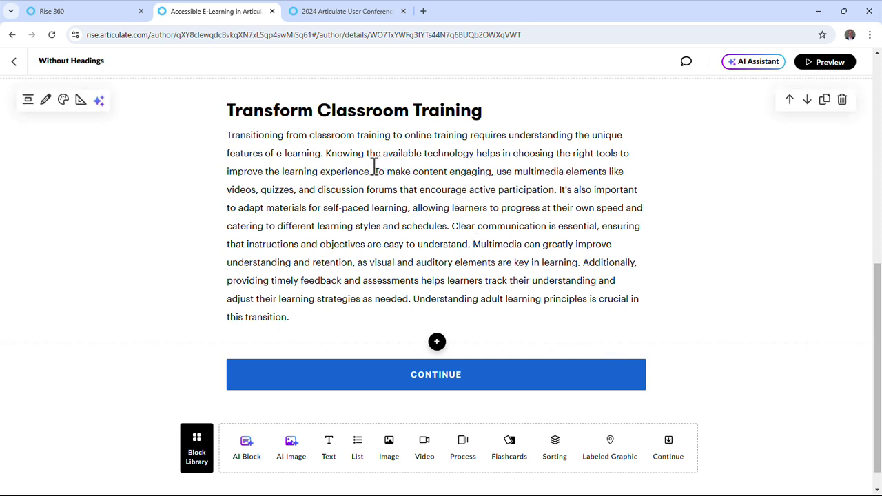
pyautogui.click(824, 100)
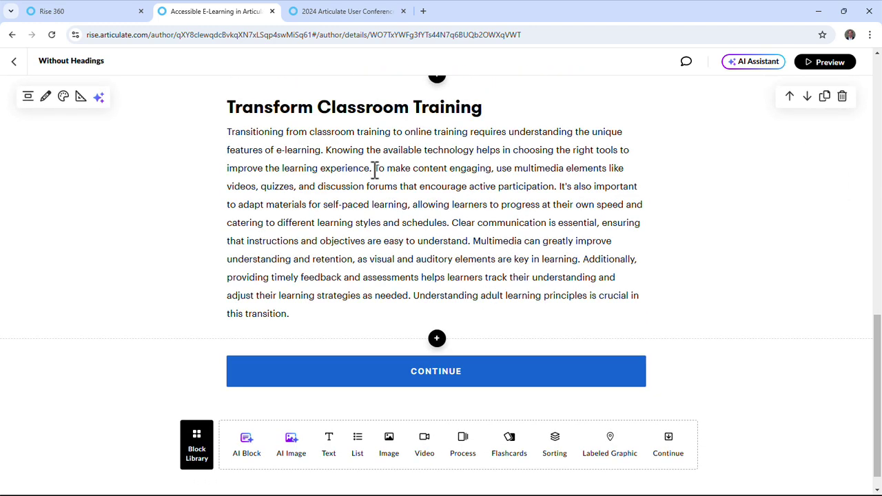
# Split the duplicated Transform Classroom Training text into three paragraphs, breaking before "To make content engaging" and "Multimedia can greatly improve"
pyautogui.click(375, 168)
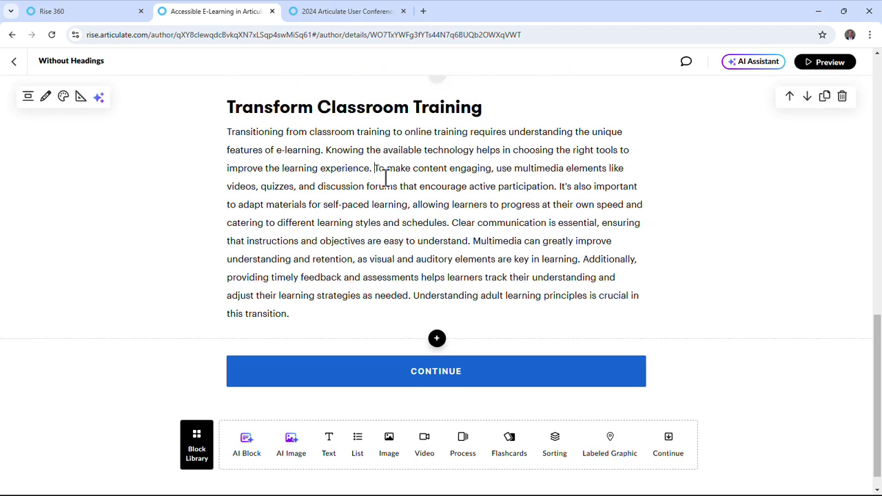
pyautogui.press('Return')
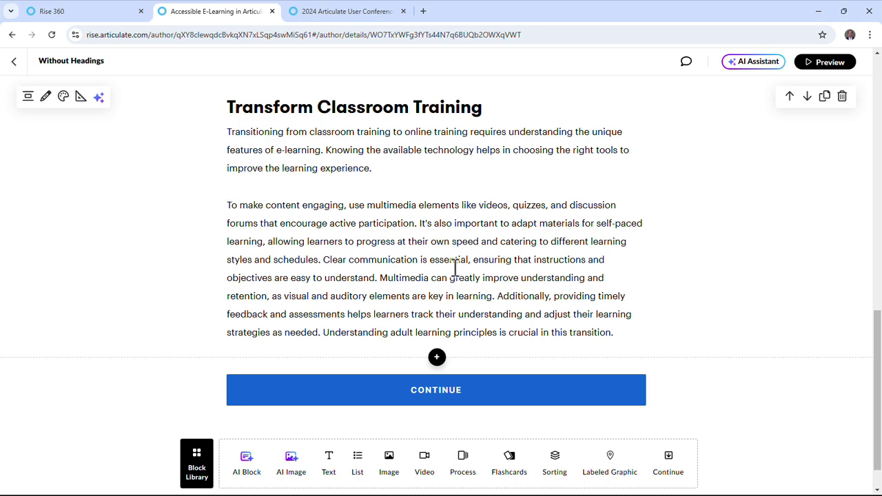
pyautogui.scroll(-1, 367, 282)
pyautogui.click(379, 235)
pyautogui.press('Return')
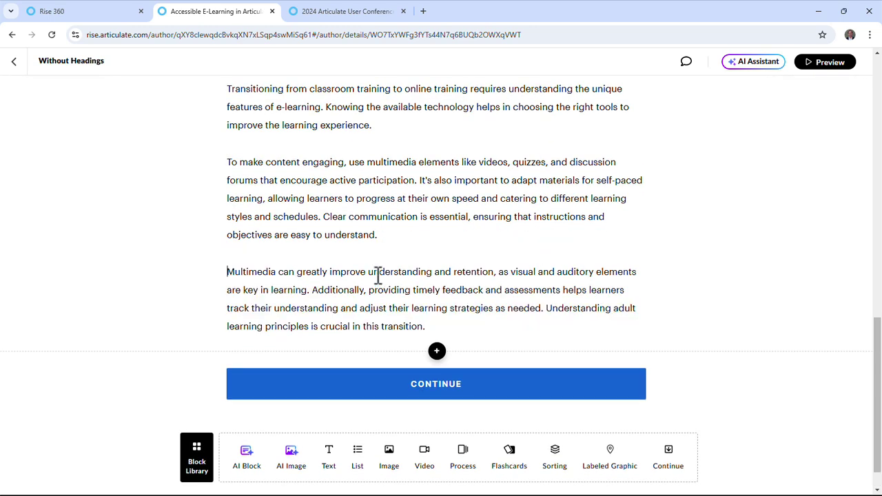
# Insert a separate line reading "Multimedia" above the last paragraph of the duplicated text block
pyautogui.click(388, 236)
pyautogui.press('Return')
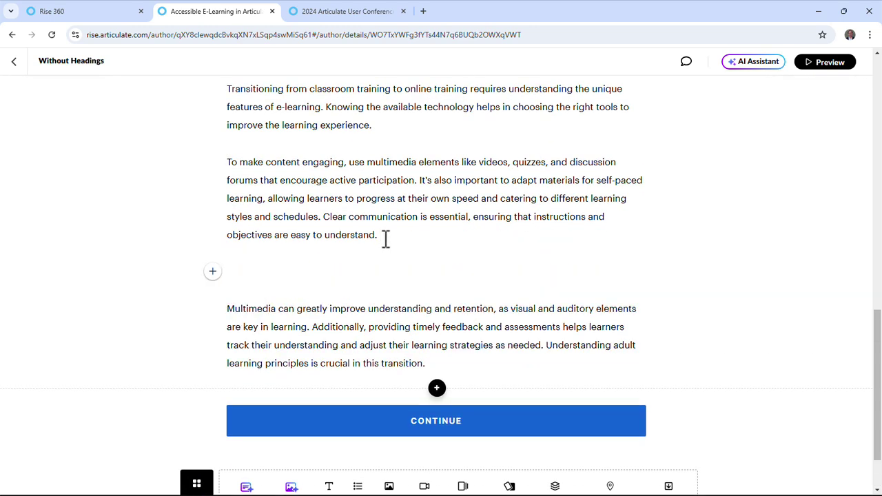
pyautogui.write('Muultimedia')
pyautogui.moveTo(278, 309); pyautogui.dragTo(311, 327)
# Format the Multimedia line to look like a heading by making it bold and increasing its font size
pyautogui.moveTo(290, 274); pyautogui.dragTo(224, 277)
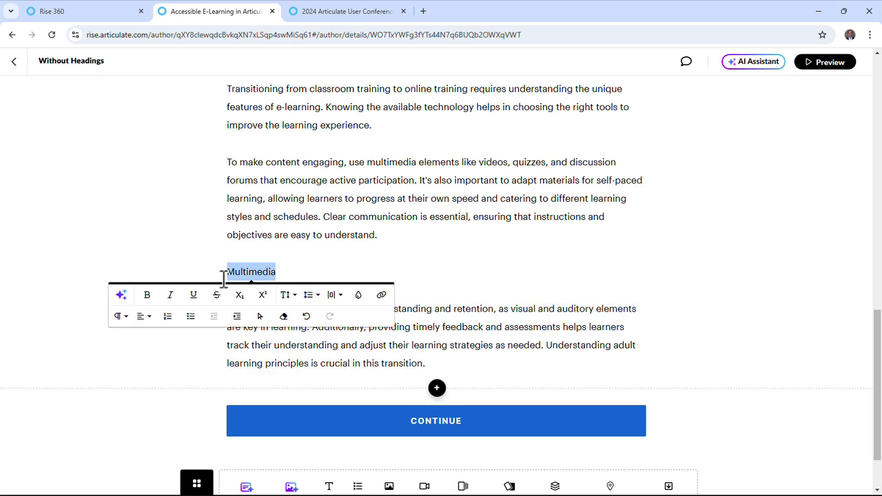
pyautogui.click(146, 296)
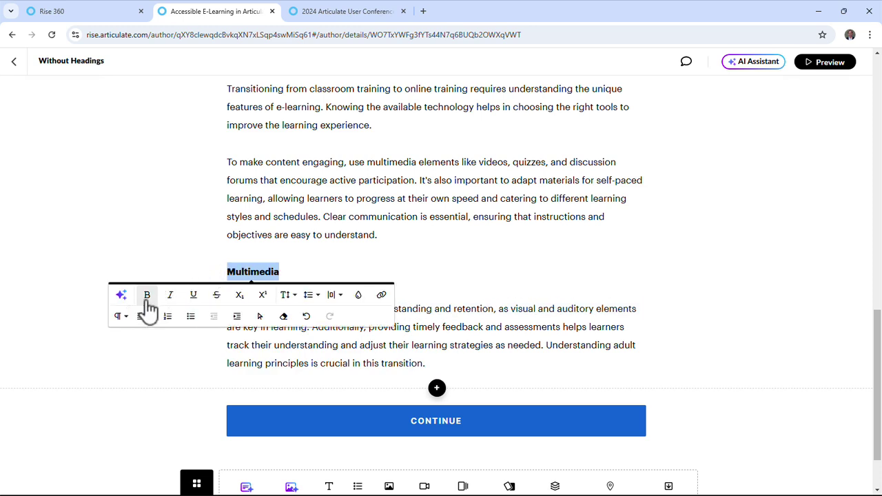
pyautogui.click(292, 297)
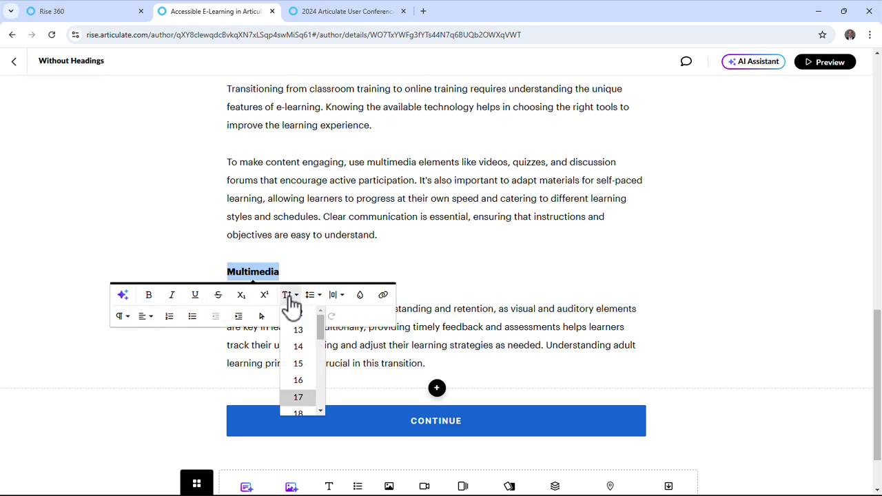
pyautogui.scroll(-3, 303, 401)
pyautogui.click(301, 372)
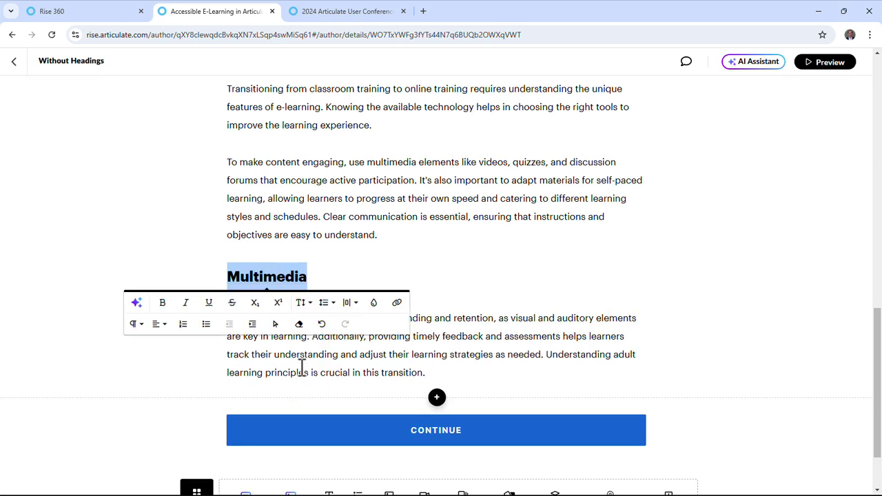
pyautogui.click(352, 250)
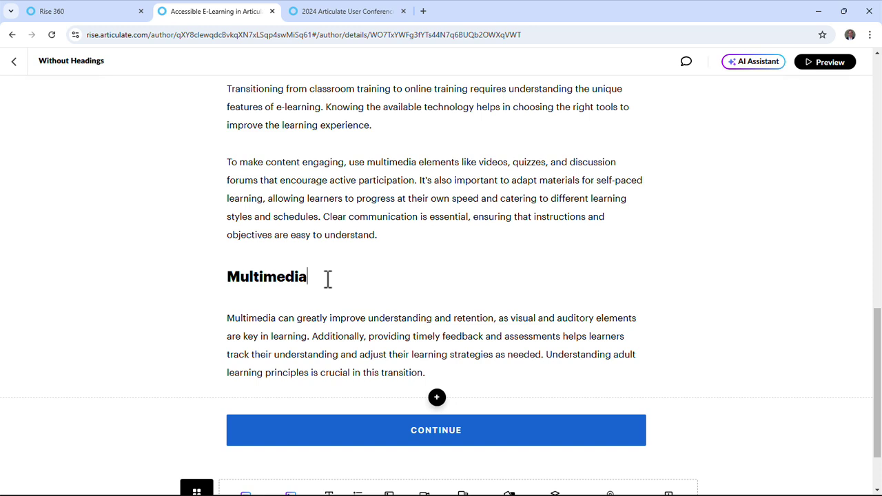
# Delete the manually formatted Multimedia line and its extra line break from the duplicated text block
pyautogui.moveTo(325, 280); pyautogui.dragTo(241, 277)
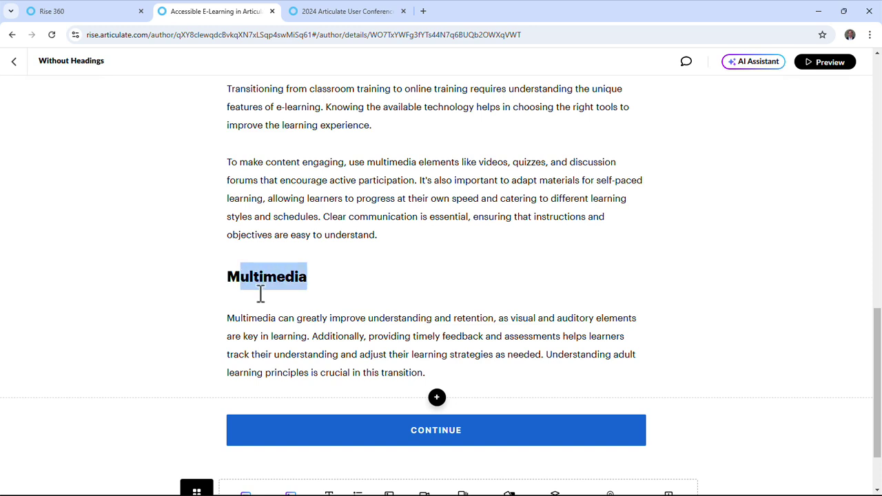
pyautogui.moveTo(428, 321); pyautogui.dragTo(496, 330)
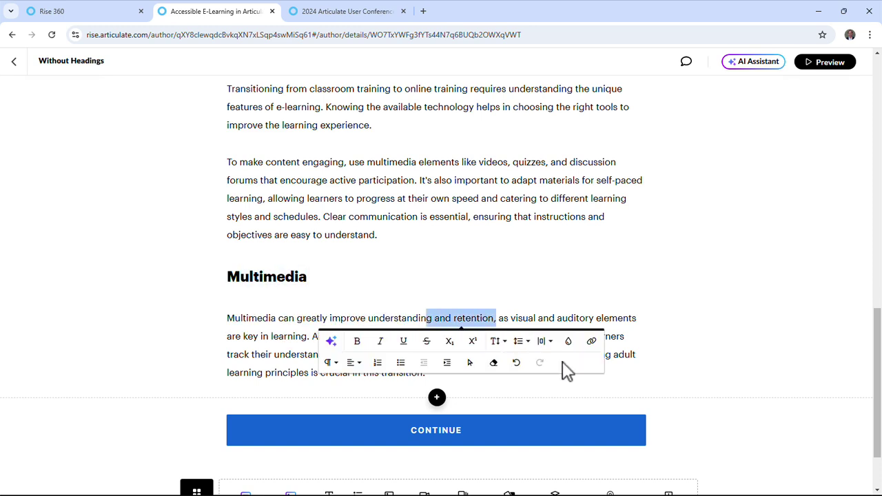
pyautogui.click(287, 279)
pyautogui.moveTo(352, 286); pyautogui.dragTo(232, 285)
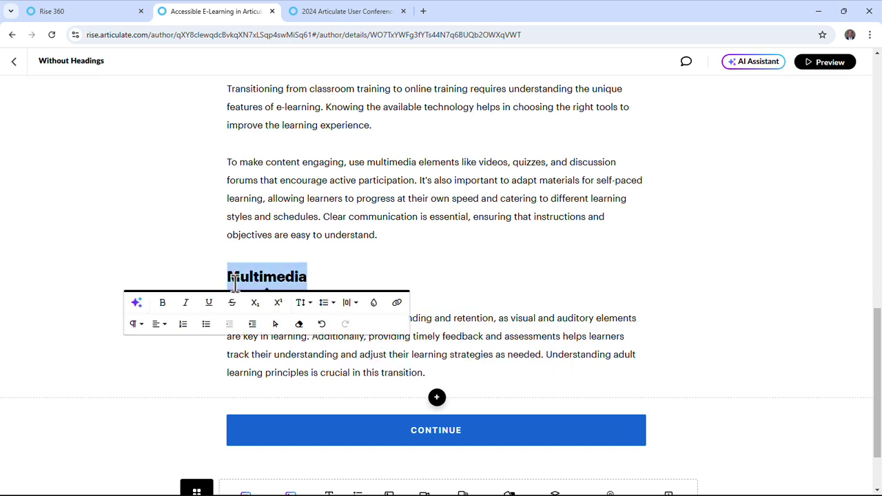
pyautogui.press('BackSpace')
pyautogui.press('BackSpace')
pyautogui.scroll(1, 297, 278)
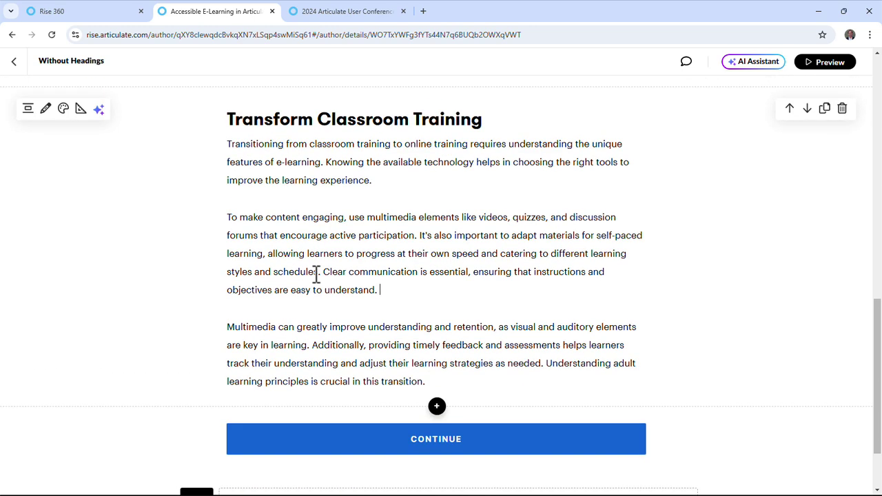
# Use AI on the original paragraph with the prompt "please group and chunk this content into sections and include relevant headings" and insert the result below
pyautogui.scroll(7, 319, 273)
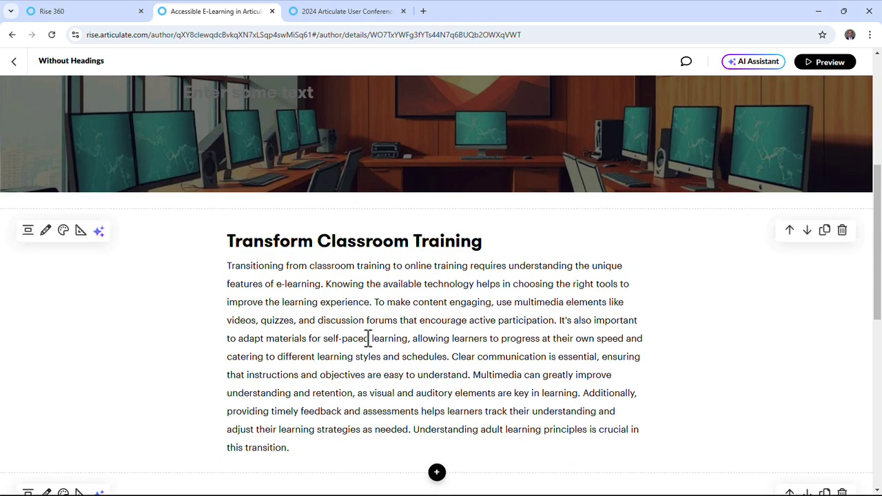
pyautogui.moveTo(301, 445); pyautogui.dragTo(224, 272)
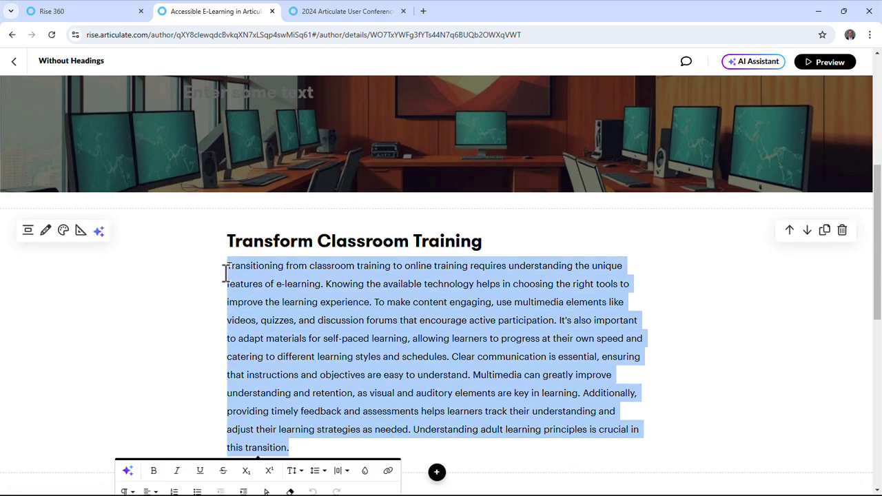
pyautogui.scroll(-1, 345, 275)
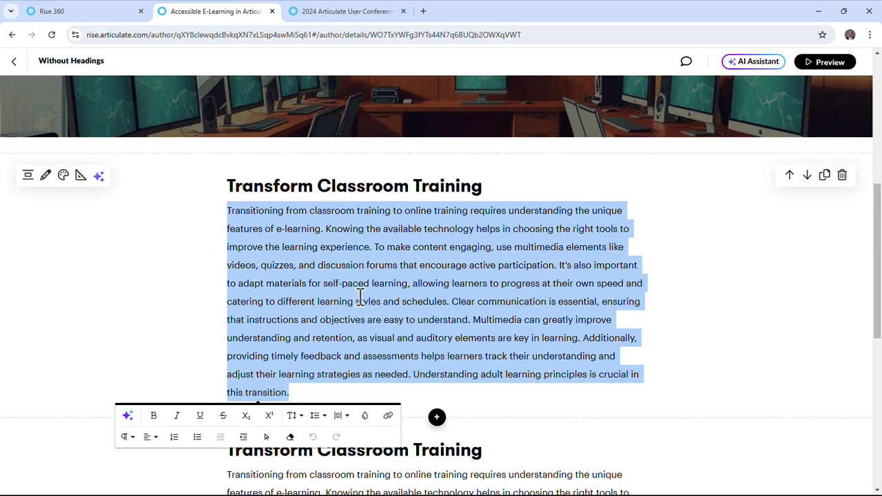
pyautogui.click(129, 418)
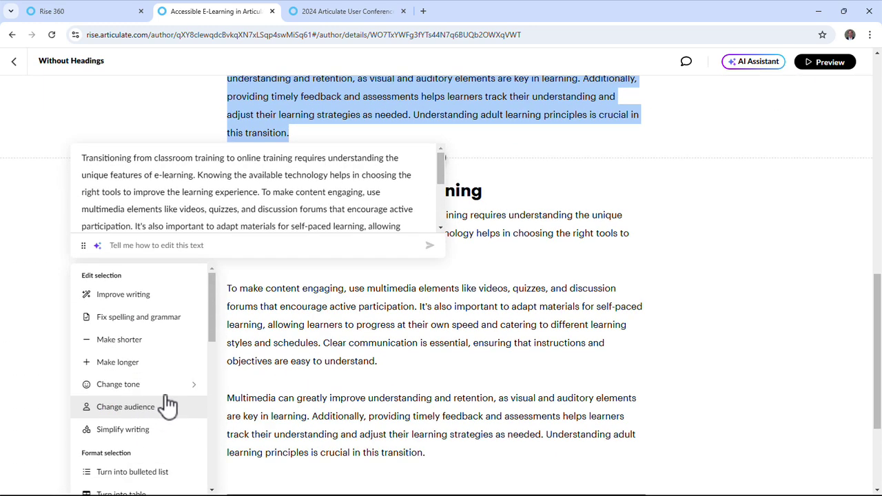
pyautogui.write('p')
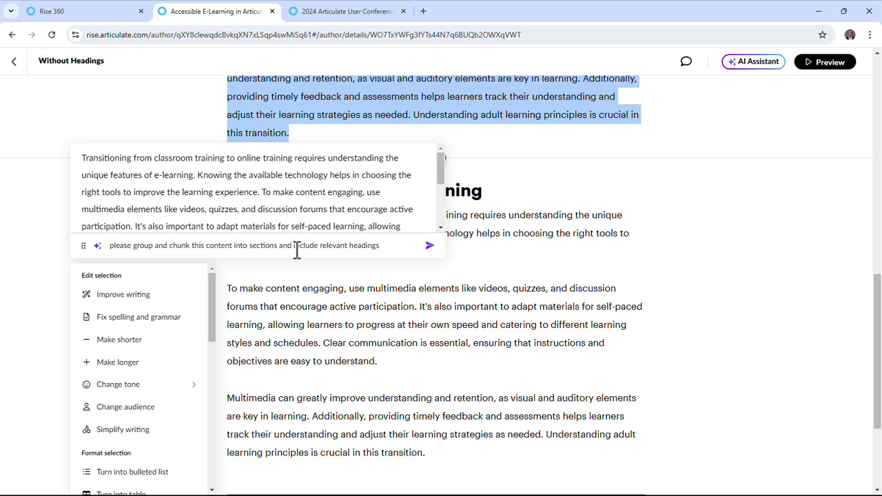
pyautogui.click(430, 247)
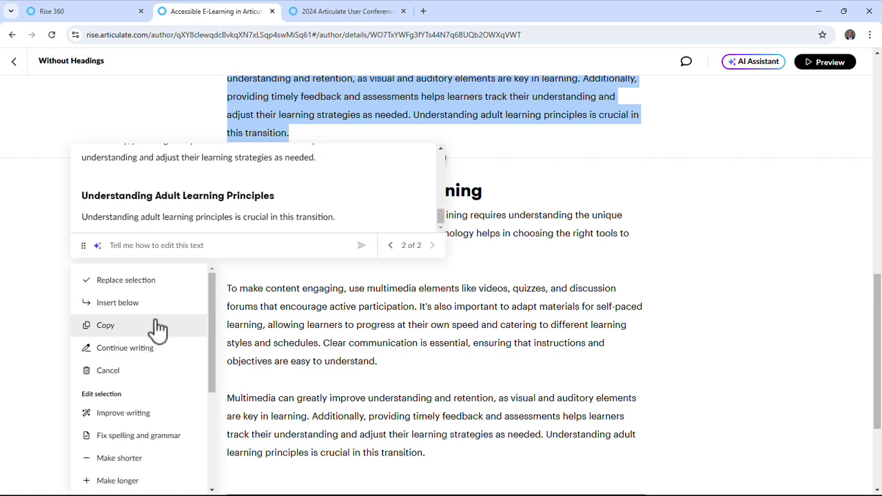
pyautogui.click(153, 306)
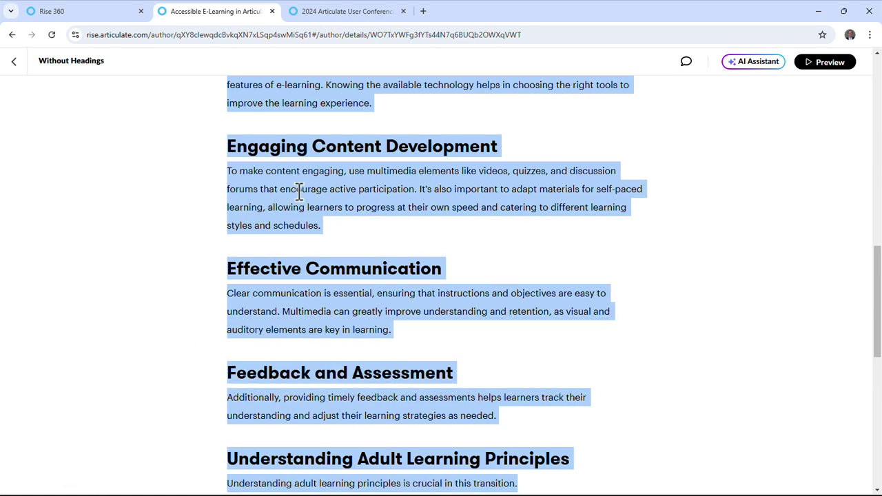
# Review the paragraph styles for the Engaging Content Development heading and change it to Normal
pyautogui.click(337, 146)
pyautogui.moveTo(528, 148); pyautogui.dragTo(228, 143)
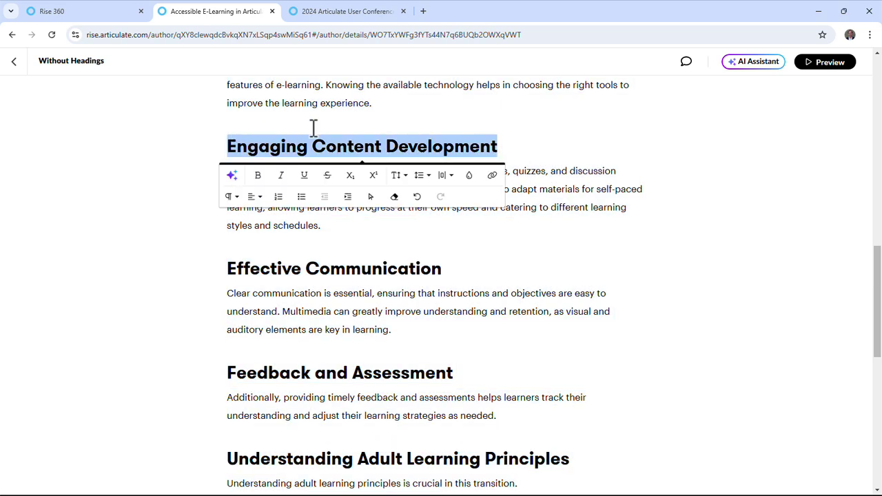
pyautogui.click(227, 199)
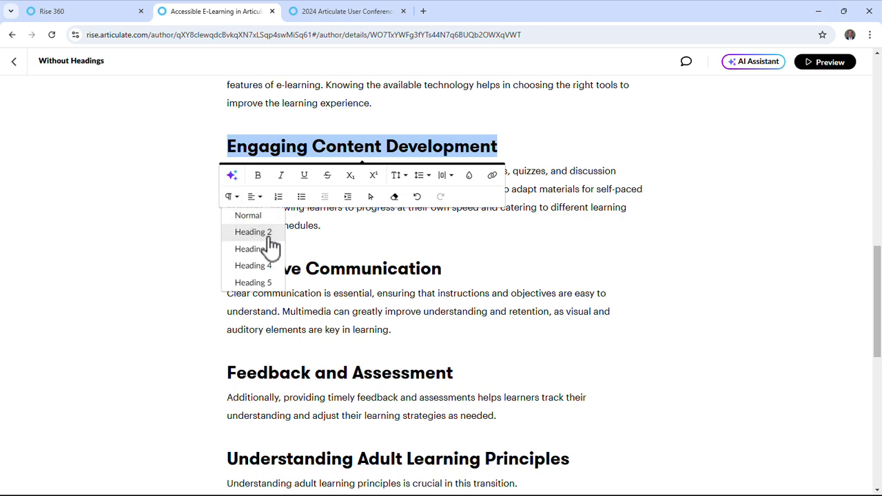
pyautogui.click(349, 246)
pyautogui.moveTo(527, 147); pyautogui.dragTo(222, 146)
pyautogui.click(230, 199)
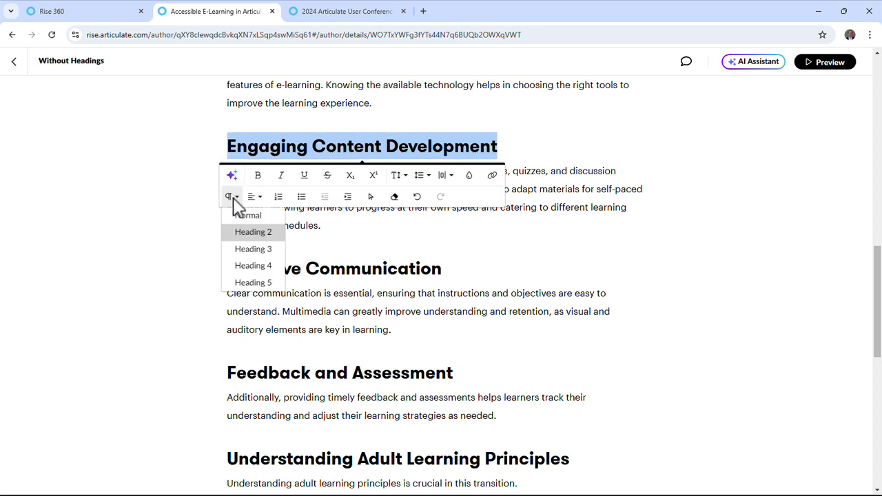
pyautogui.click(277, 213)
pyautogui.click(441, 255)
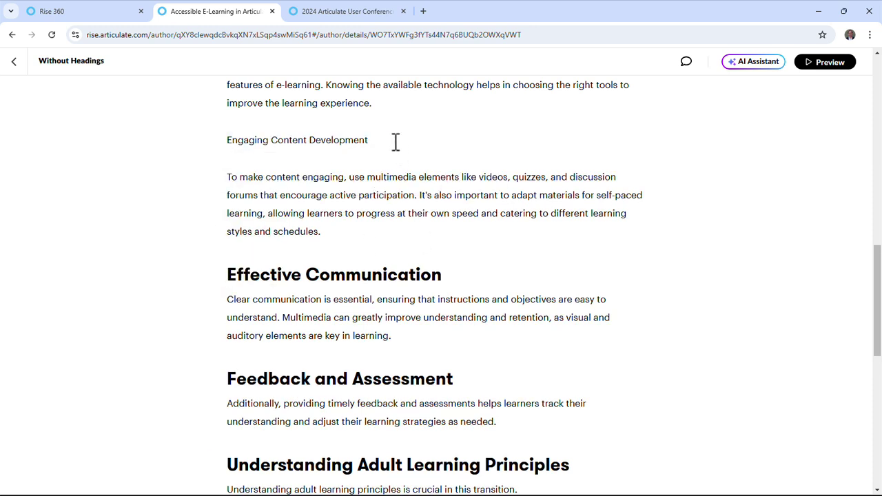
# Set the Engaging Content Development line's paragraph style back to Heading 2
pyautogui.moveTo(394, 142); pyautogui.dragTo(192, 141)
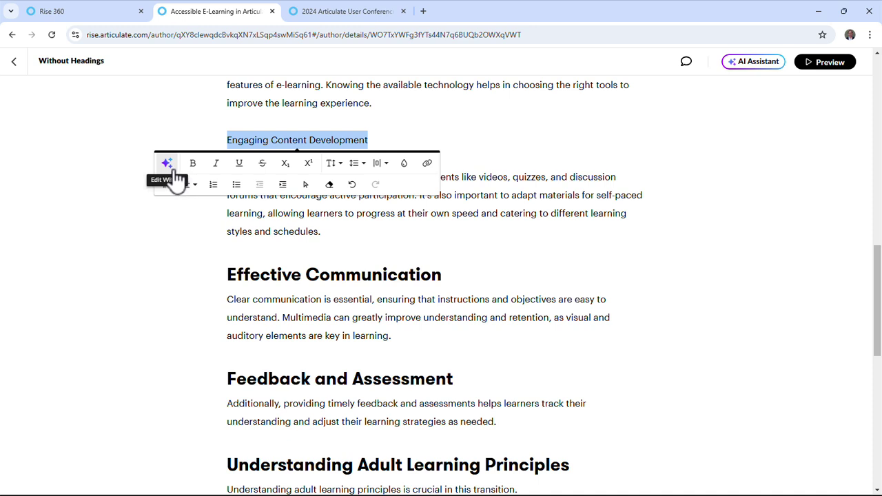
pyautogui.click(169, 162)
pyautogui.click(356, 124)
pyautogui.moveTo(385, 148); pyautogui.dragTo(225, 133)
pyautogui.click(291, 138)
pyautogui.moveTo(376, 134); pyautogui.dragTo(218, 137)
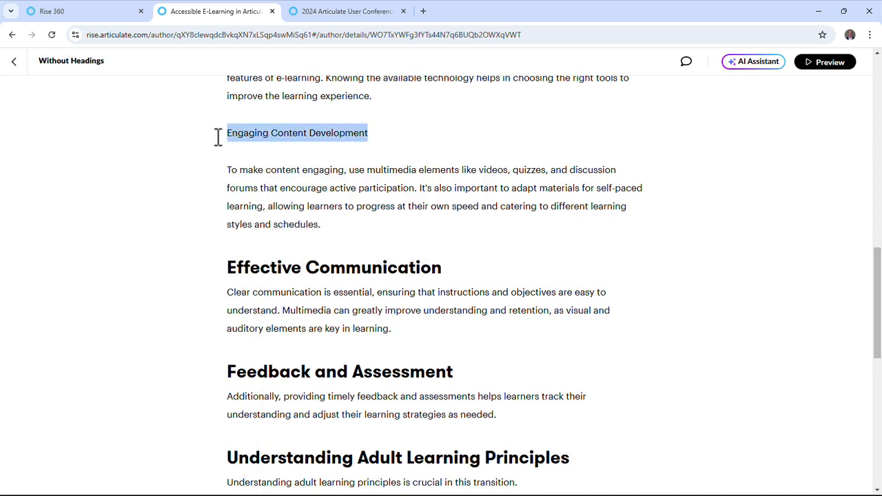
pyautogui.click(165, 178)
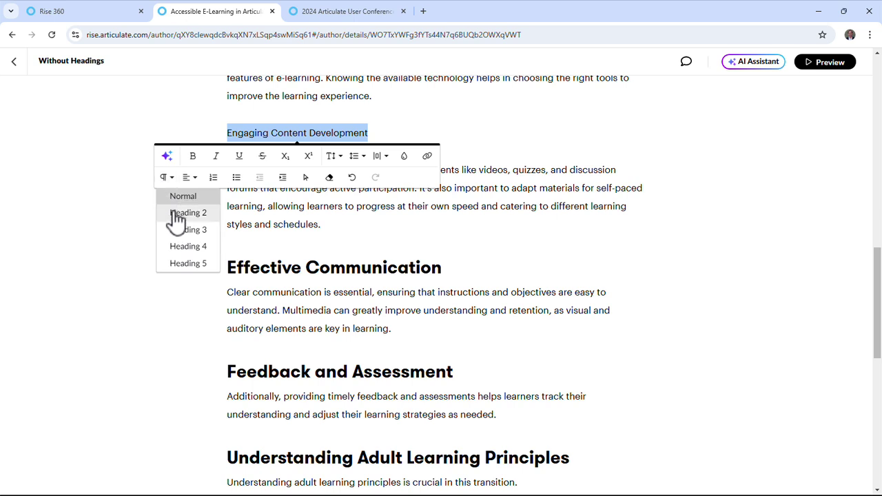
pyautogui.click(174, 213)
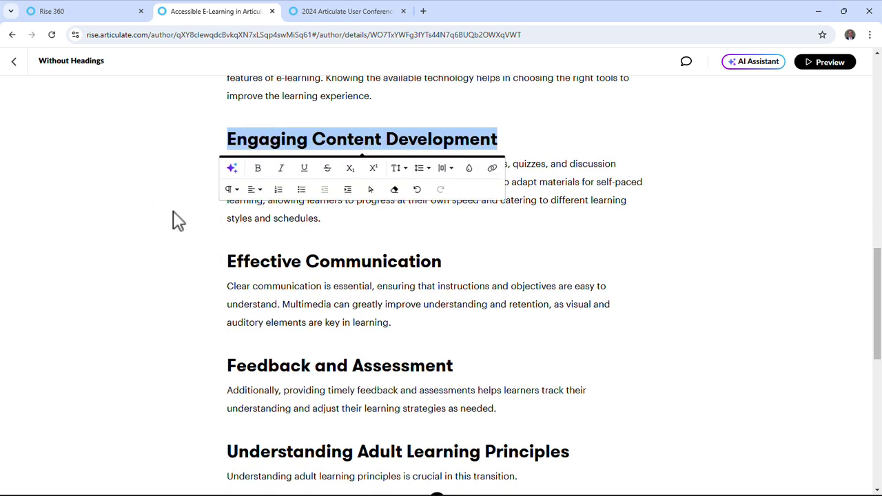
pyautogui.click(329, 248)
# Check which paragraph style is applied to the Effective Communication heading
pyautogui.moveTo(248, 141); pyautogui.dragTo(386, 141)
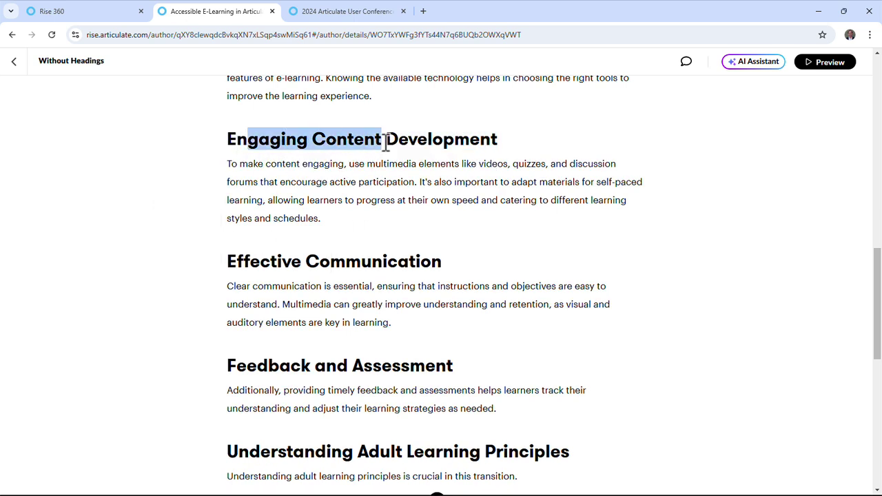
pyautogui.moveTo(243, 263); pyautogui.dragTo(332, 264)
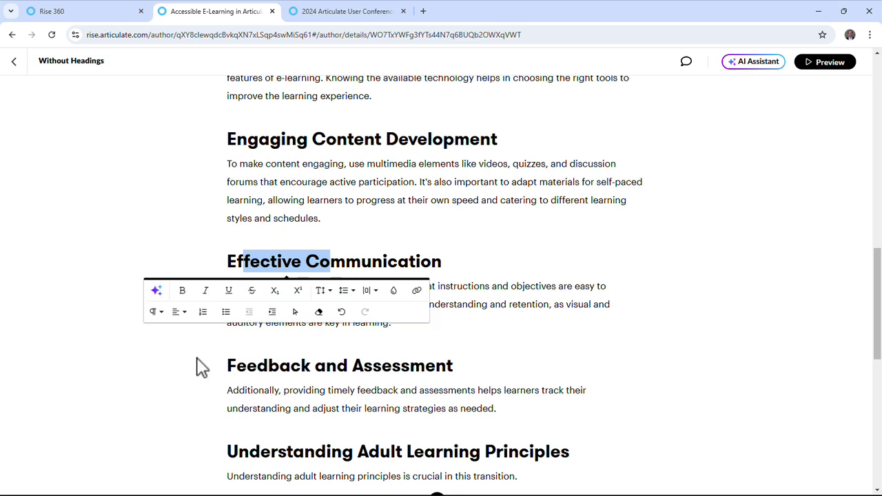
pyautogui.click(155, 312)
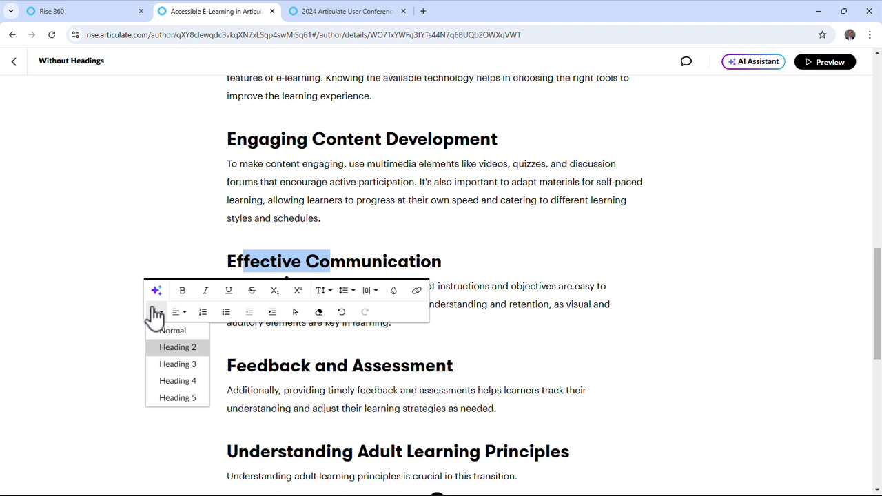
pyautogui.click(346, 205)
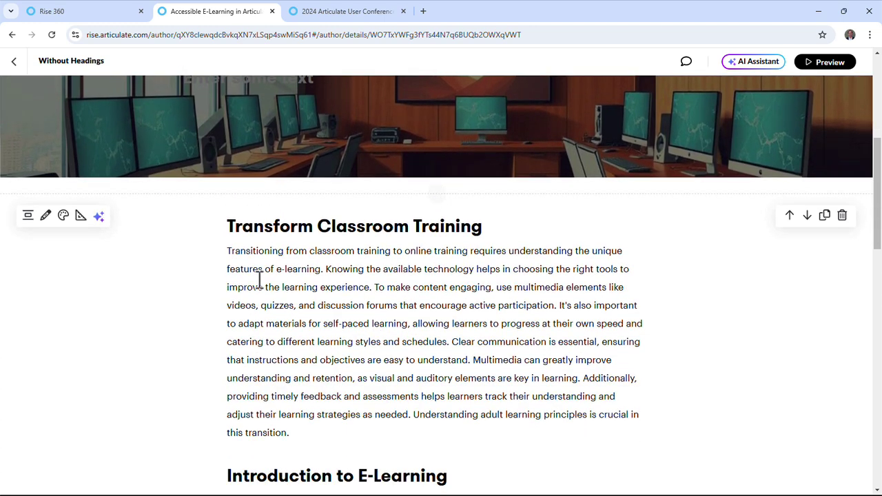
# Compare the original unbroken paragraph with the AI-generated sections and headings below it
pyautogui.moveTo(250, 269); pyautogui.dragTo(296, 341)
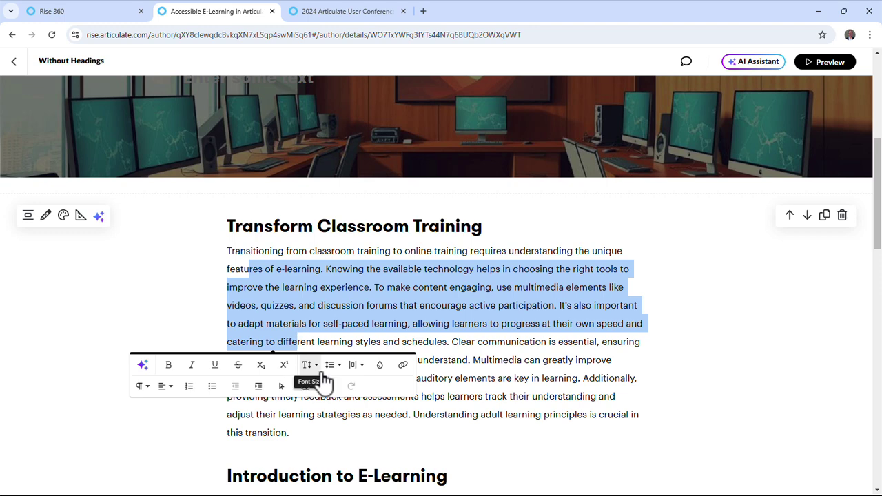
pyautogui.click(505, 377)
pyautogui.scroll(-3, 505, 377)
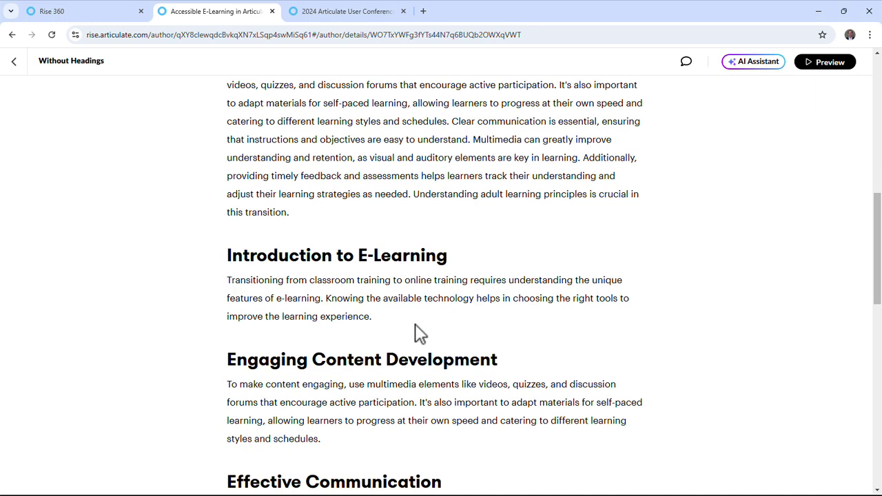
pyautogui.moveTo(414, 335); pyautogui.dragTo(181, 258)
pyautogui.click(427, 360)
pyautogui.scroll(-6, 437, 372)
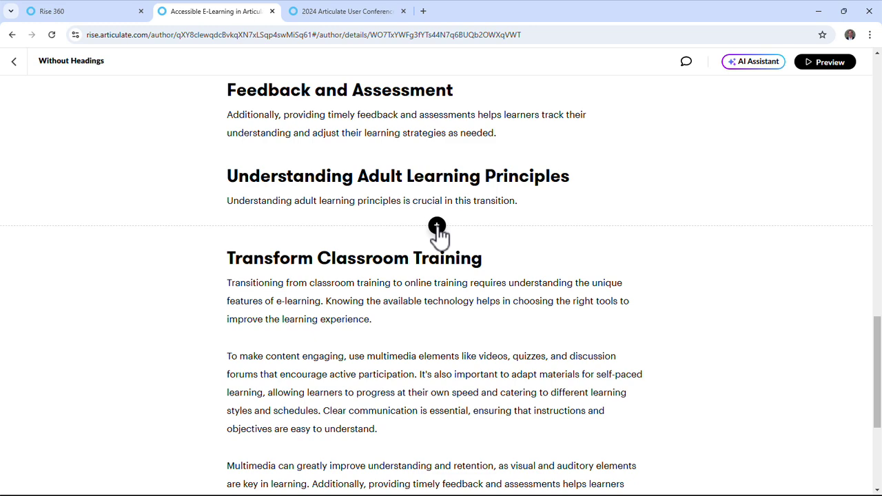
pyautogui.scroll(4, 436, 232)
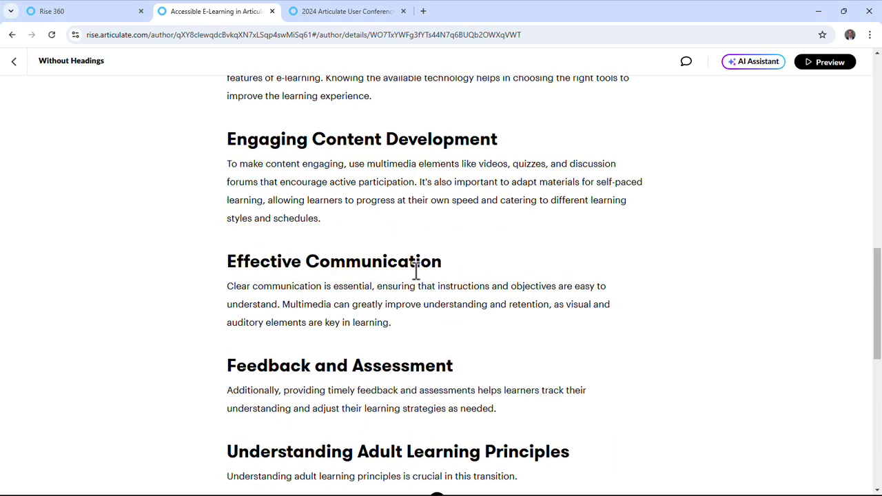
pyautogui.moveTo(498, 409); pyautogui.dragTo(358, 199)
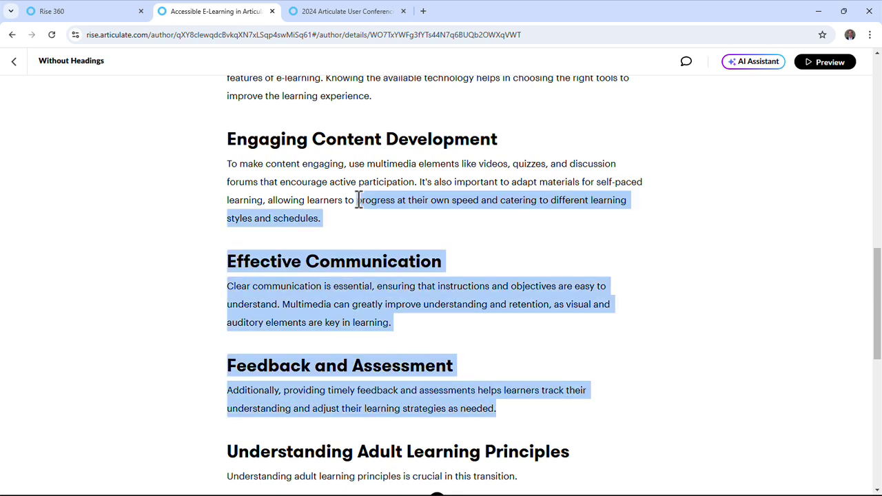
pyautogui.moveTo(278, 182); pyautogui.dragTo(277, 193)
pyautogui.click(292, 180)
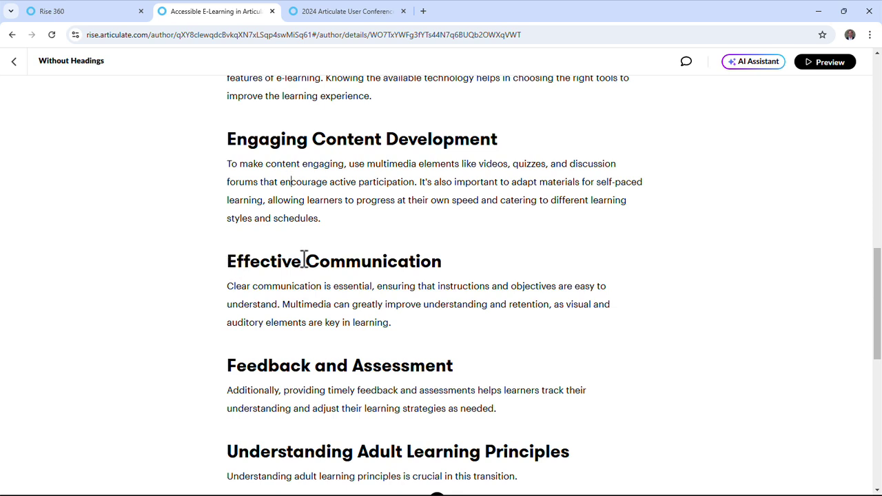
pyautogui.moveTo(449, 261); pyautogui.dragTo(305, 254)
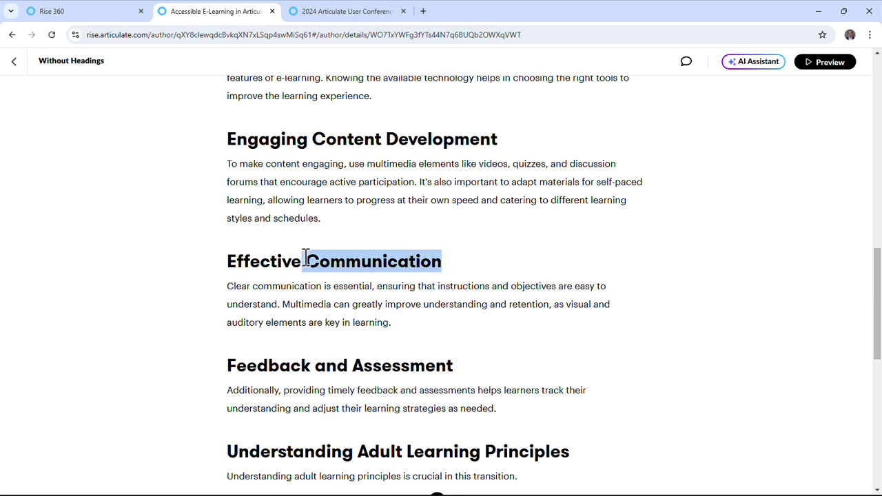
pyautogui.click(317, 322)
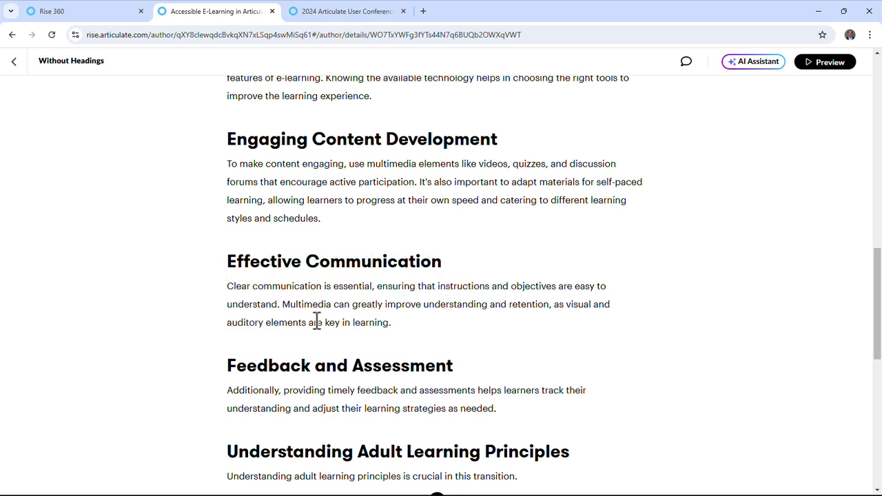
# Split the Effective Communication paragraph before its second sentence and insert a separate line reading "Multimedia" between the two parts
pyautogui.click(282, 304)
pyautogui.press('Return')
pyautogui.click(308, 310)
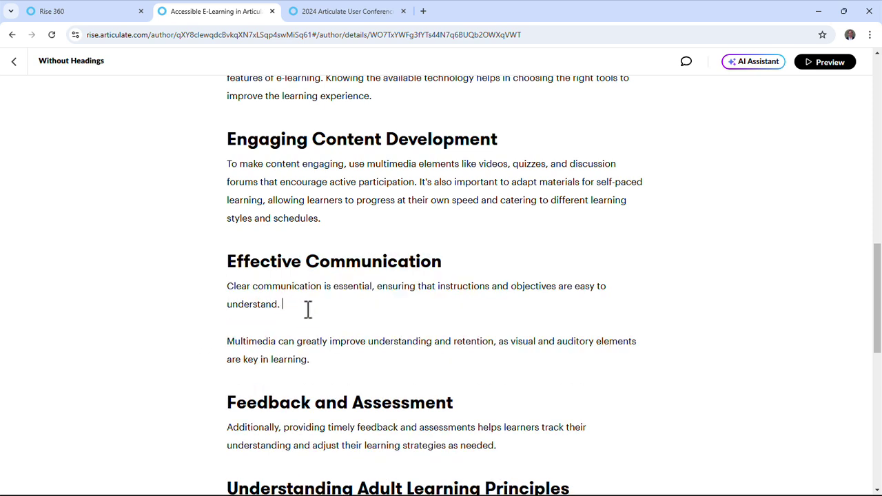
pyautogui.press('Return')
pyautogui.write('Multimedia')
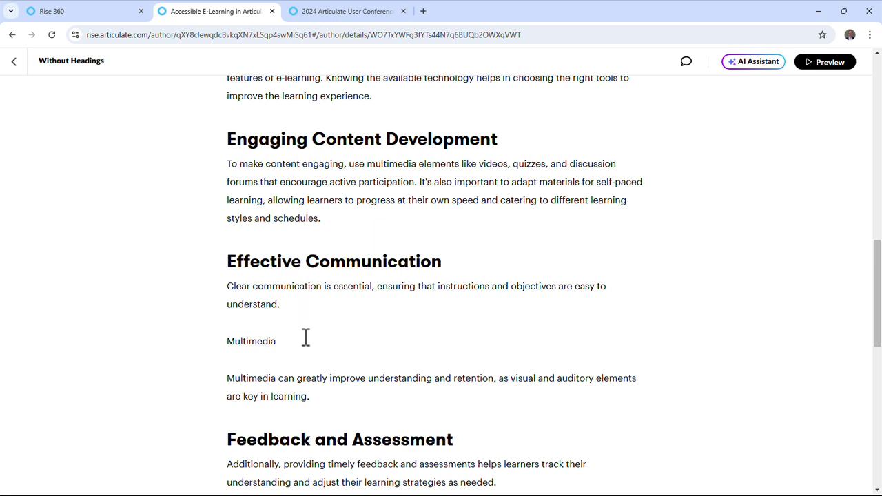
# Apply the Heading 3 paragraph style to the new Multimedia line
pyautogui.moveTo(292, 338); pyautogui.dragTo(224, 337)
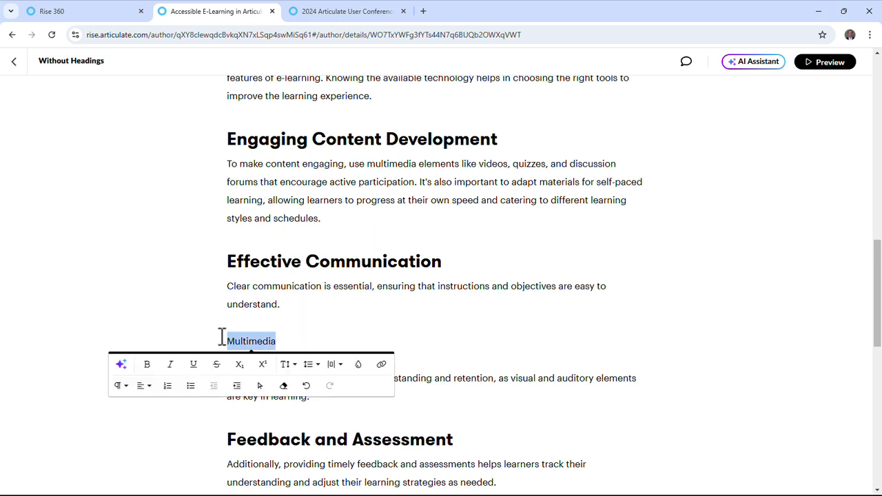
pyautogui.click(127, 390)
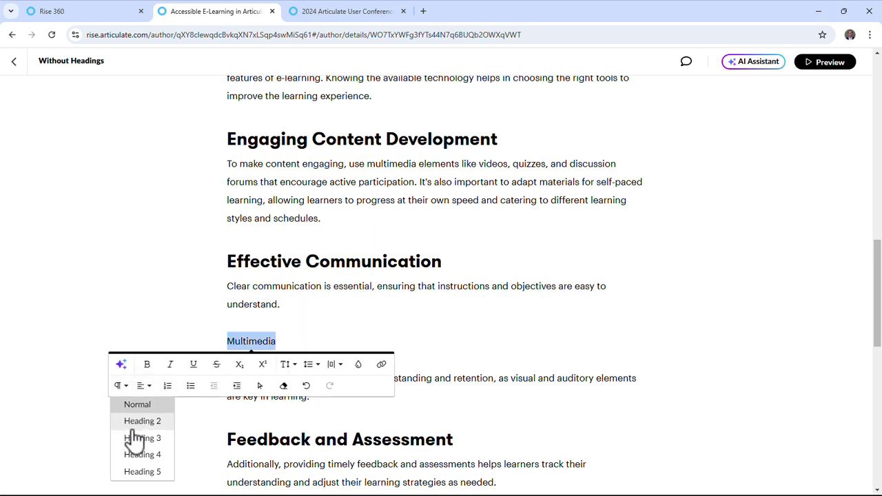
pyautogui.click(122, 387)
pyautogui.click(131, 436)
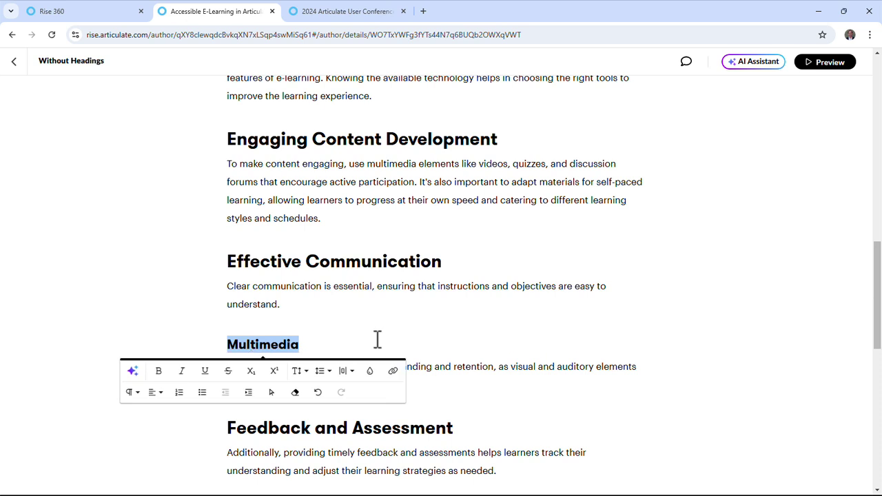
pyautogui.click(303, 352)
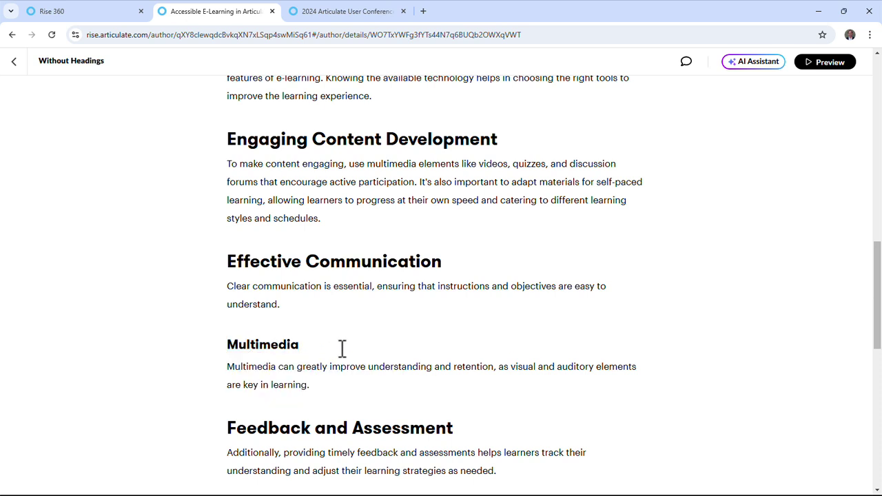
pyautogui.write('h3')
# Exit the lesson and the course to the content library, and clear the 2024 search there
pyautogui.click(21, 77)
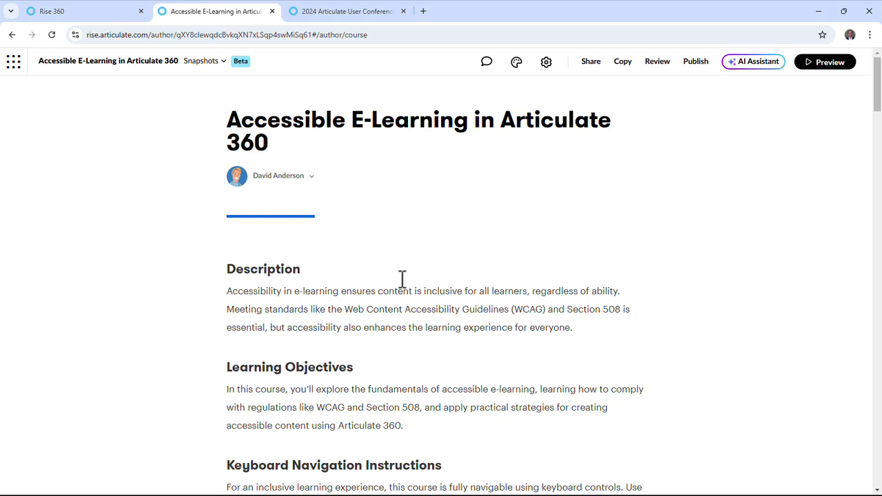
pyautogui.click(14, 61)
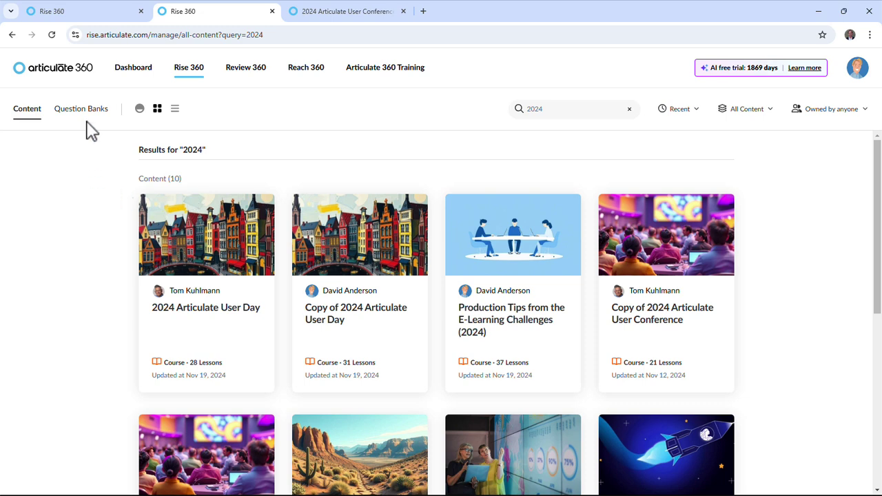
pyautogui.click(629, 108)
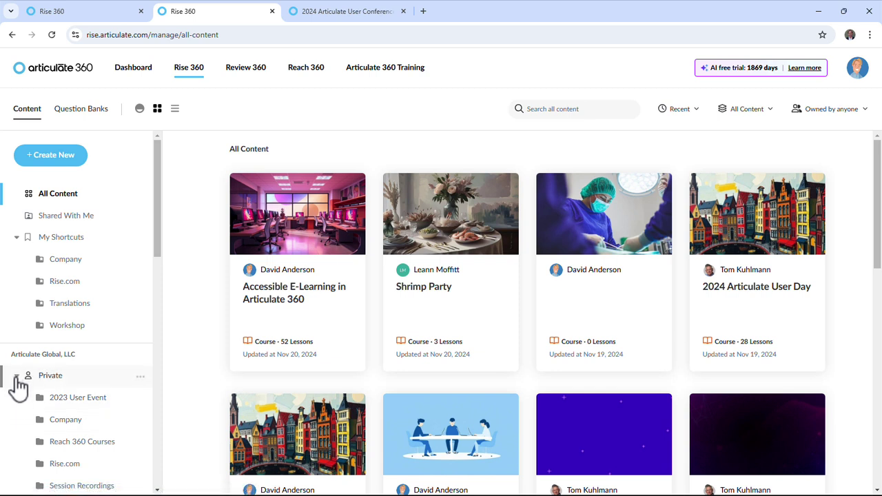
# Collapse the Team folder tree and leave the Private folder tree expanded
pyautogui.click(15, 377)
pyautogui.click(16, 403)
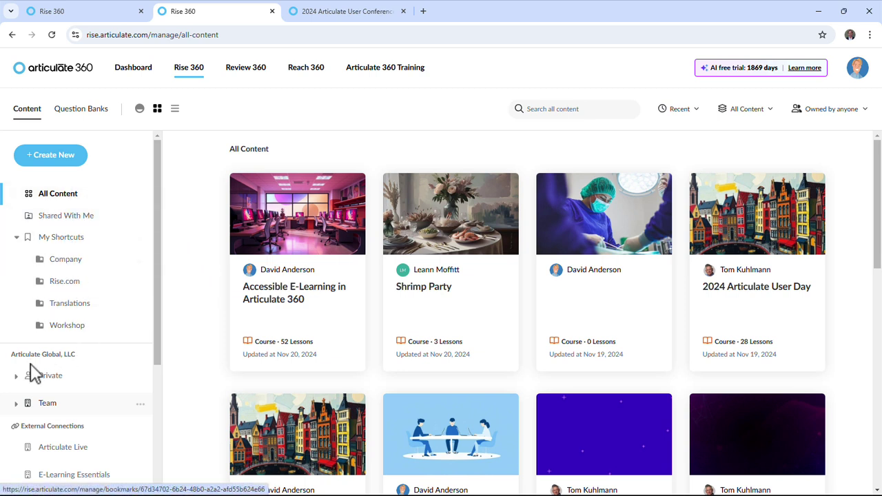
pyautogui.click(15, 375)
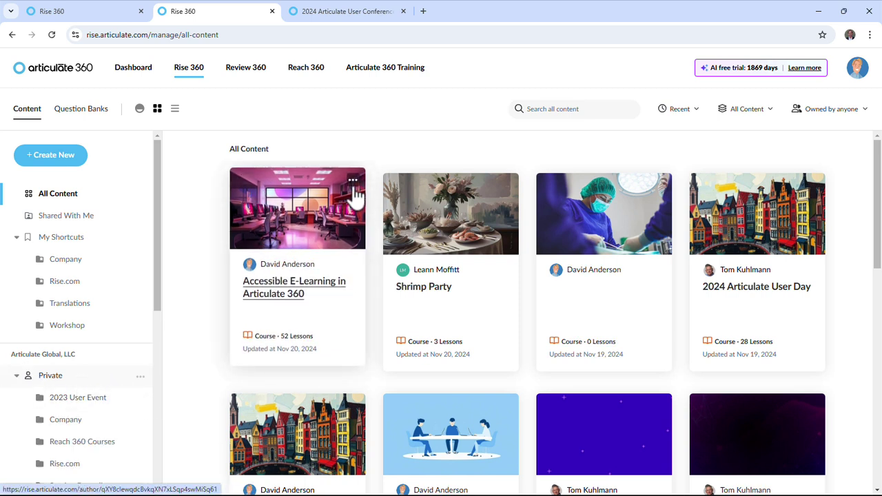
pyautogui.click(309, 219)
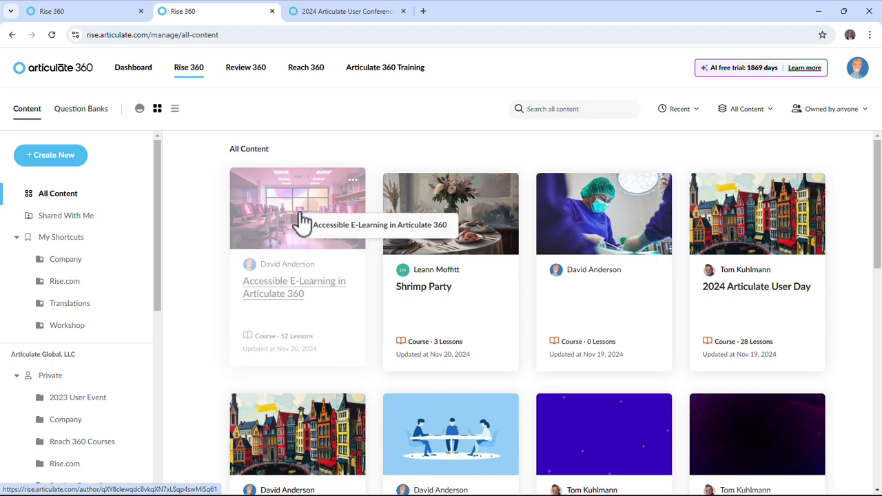
pyautogui.moveTo(299, 214); pyautogui.dragTo(298, 215)
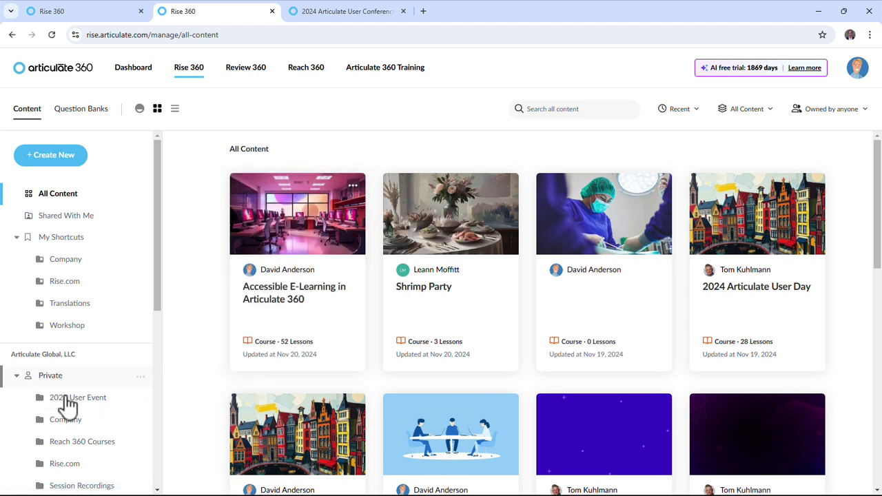
# Create a new folder under Private, named with an exclamation mark followed by the author's first name
pyautogui.click(140, 376)
pyautogui.click(121, 403)
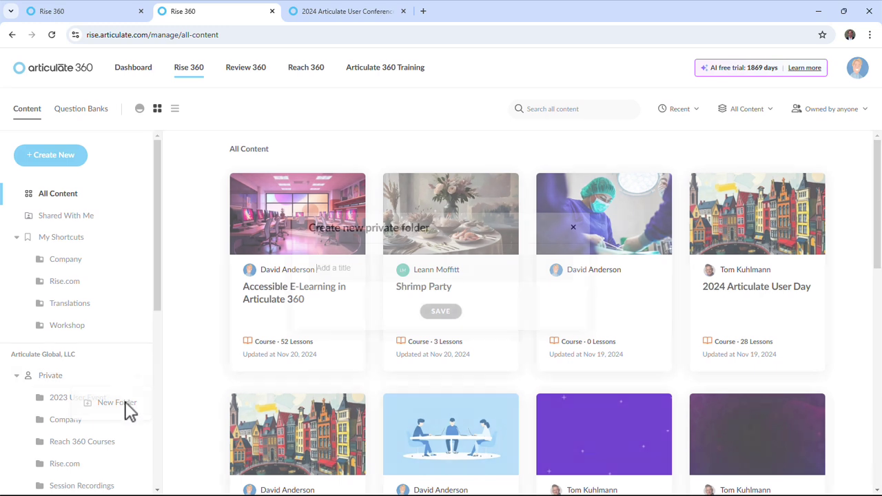
pyautogui.write('David')
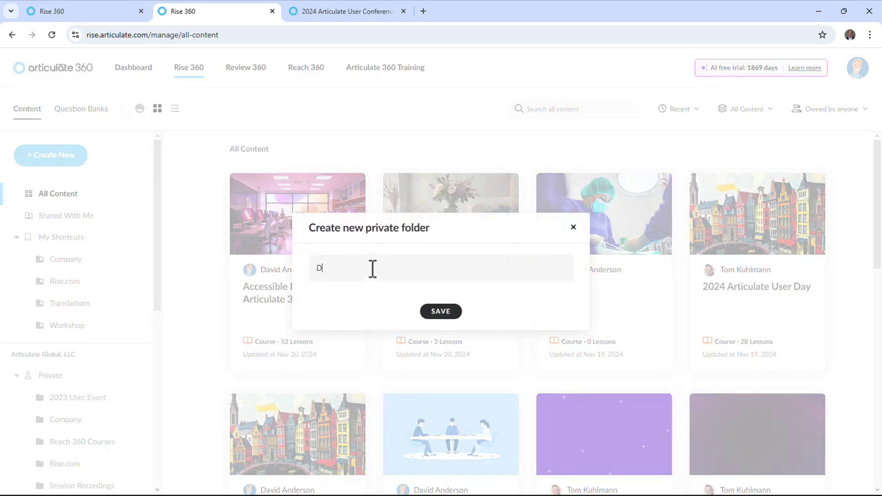
pyautogui.press('BackSpace')
pyautogui.press('BackSpace')
pyautogui.press('BackSpace')
pyautogui.press('BackSpace')
pyautogui.write('!David')
pyautogui.click(445, 313)
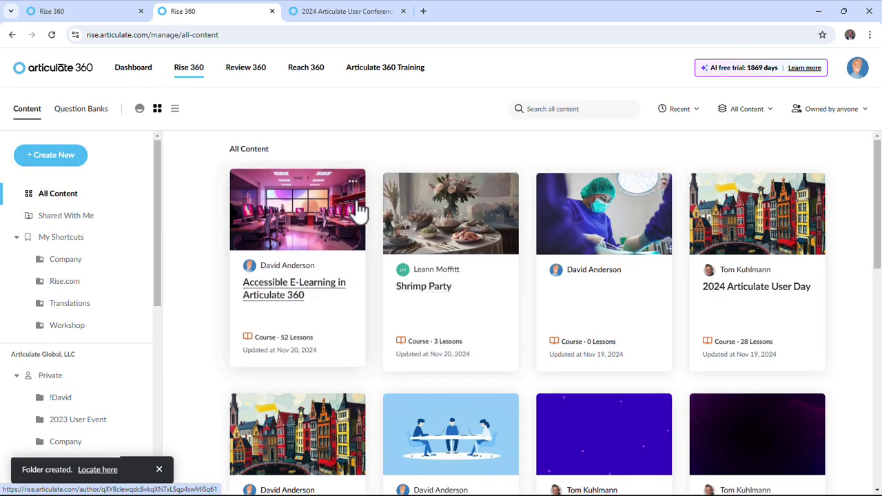
# Try to move the Accessible E-Learning in Articulate 360 course into the new private folder
pyautogui.moveTo(354, 213); pyautogui.dragTo(48, 405)
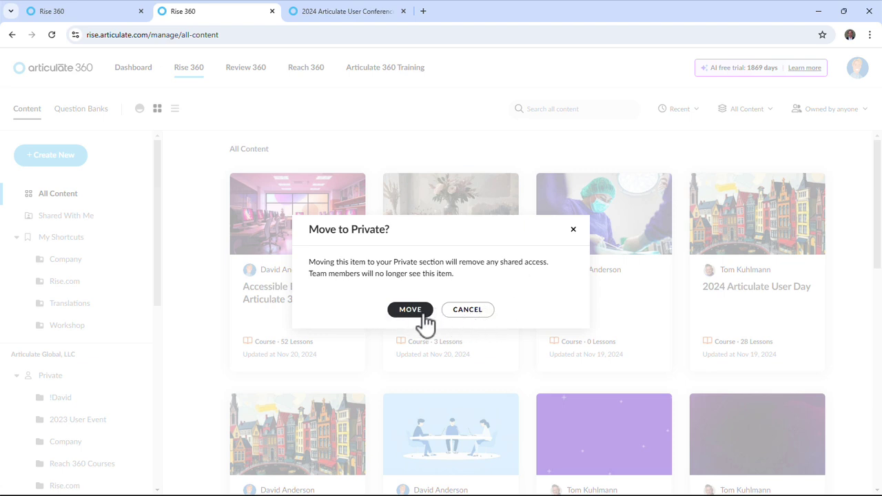
pyautogui.click(459, 311)
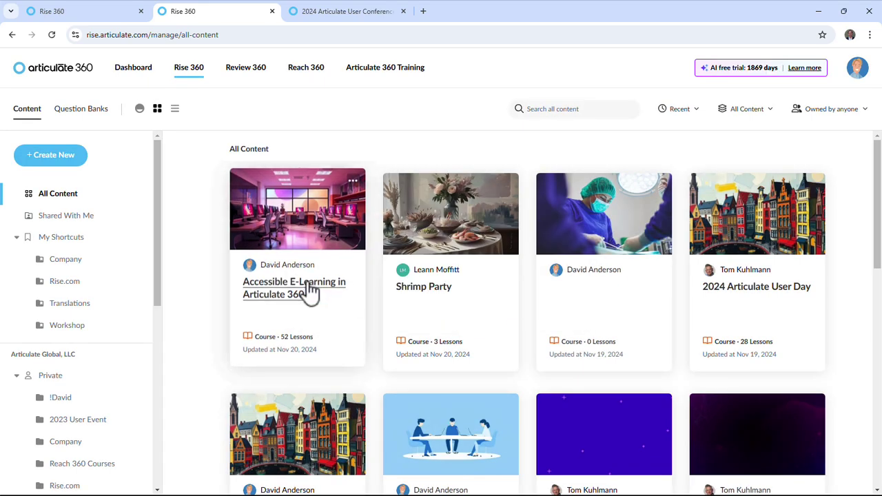
# Filter content to Owned by me and move the untitled course, Copy of 2024 Articulate User Day and Production Tips course into the new private folder
pyautogui.click(831, 113)
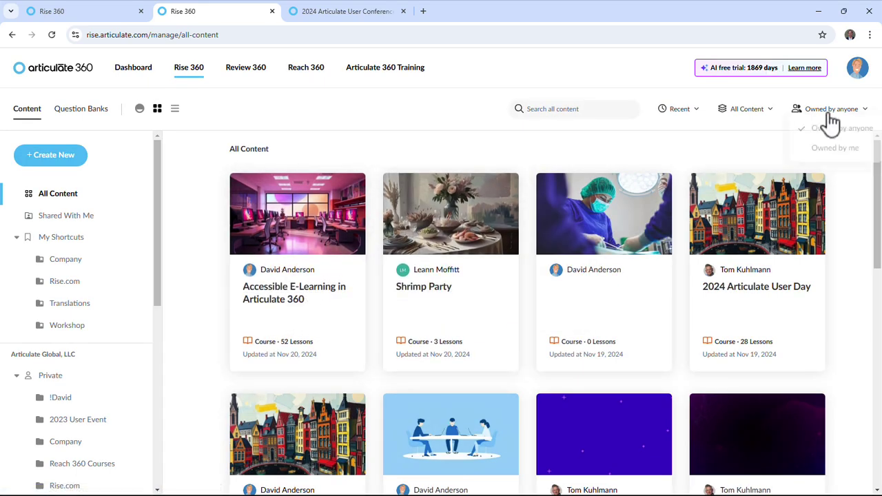
pyautogui.click(821, 151)
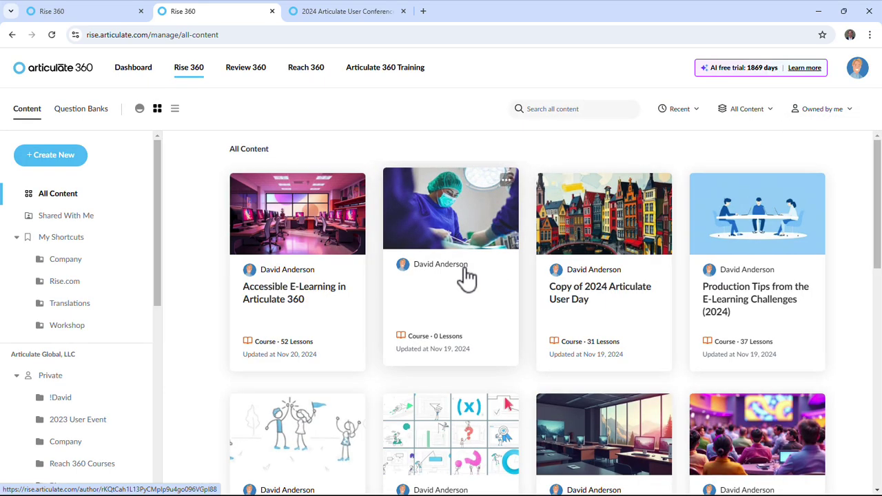
pyautogui.moveTo(492, 230); pyautogui.dragTo(76, 403)
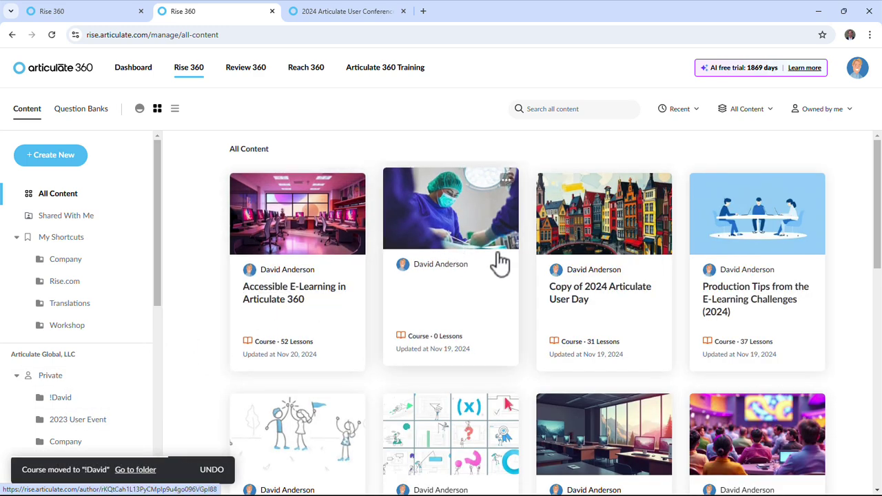
pyautogui.moveTo(601, 238); pyautogui.dragTo(79, 404)
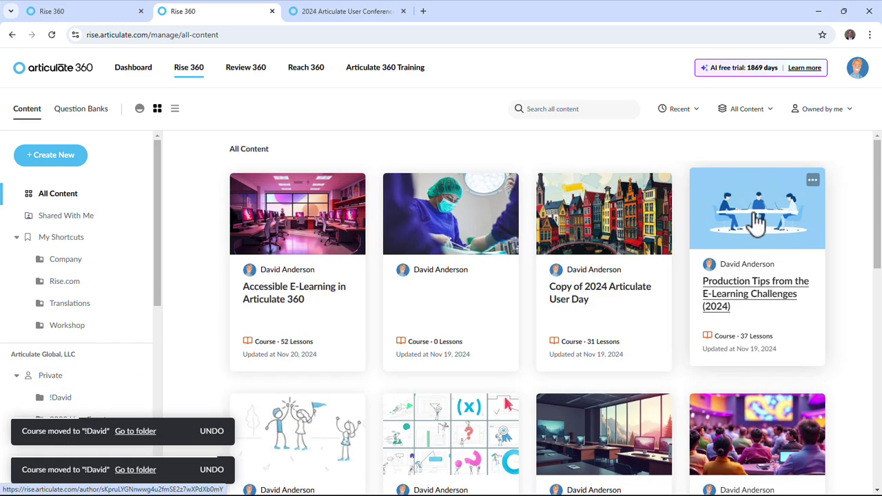
pyautogui.moveTo(758, 222); pyautogui.dragTo(63, 400)
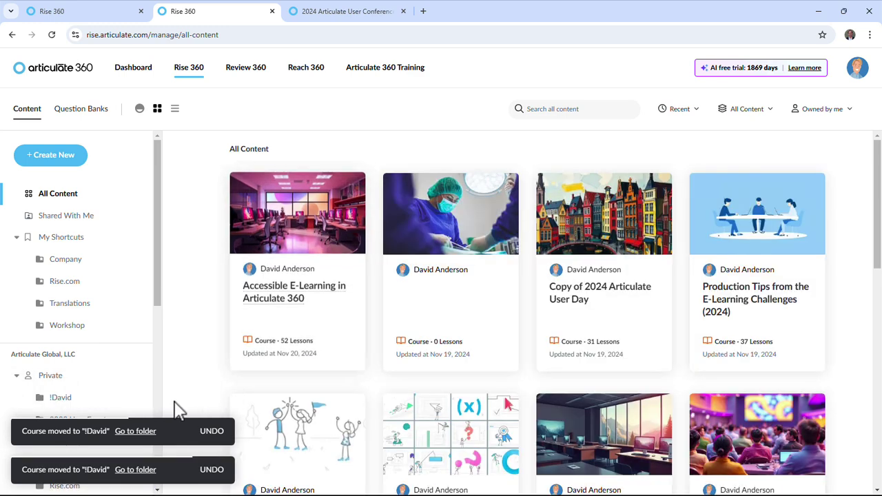
# Open the new private folder and select all three courses in it
pyautogui.click(69, 400)
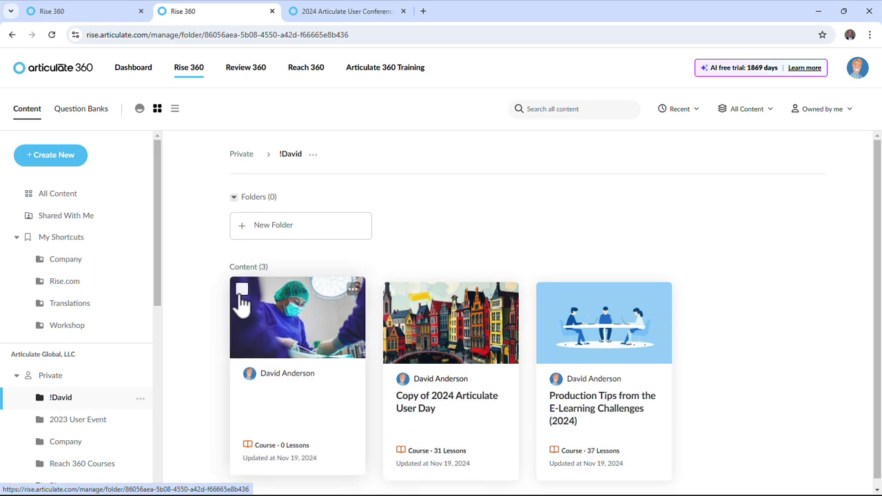
pyautogui.click(242, 290)
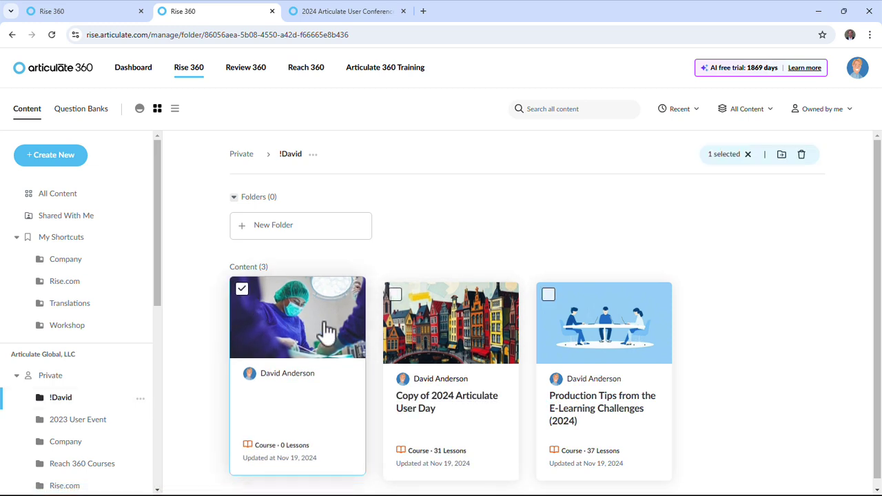
pyautogui.click(396, 290)
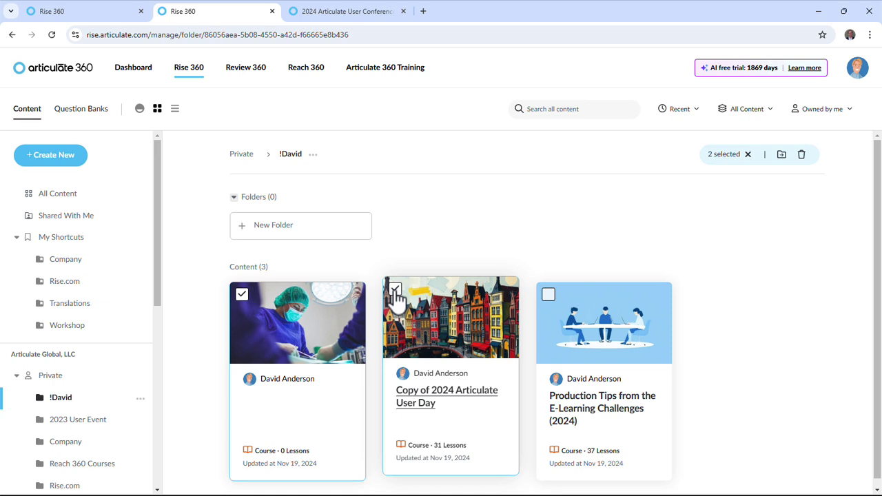
pyautogui.click(549, 294)
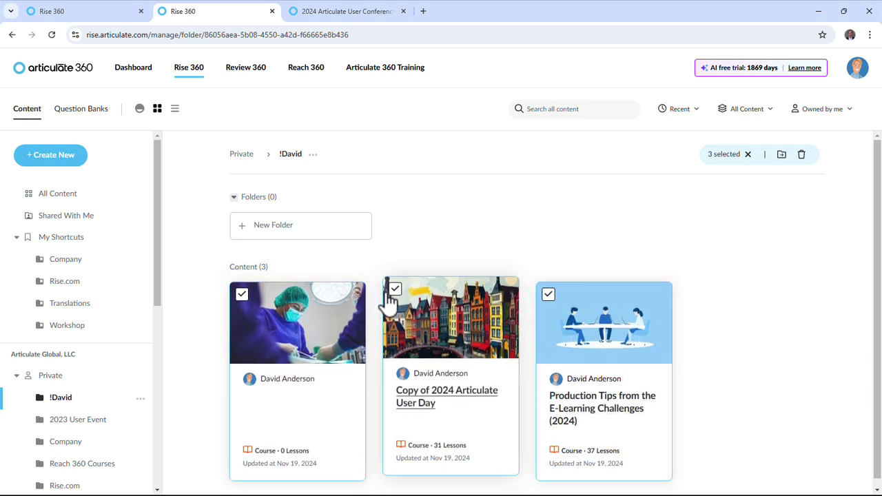
# Examine the destination folders offered for moving the three selected courses, without moving them
pyautogui.click(782, 155)
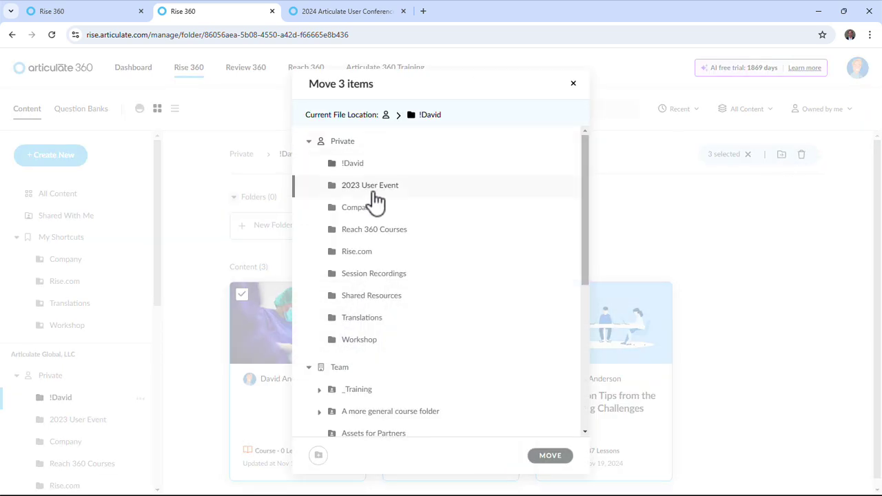
pyautogui.click(340, 147)
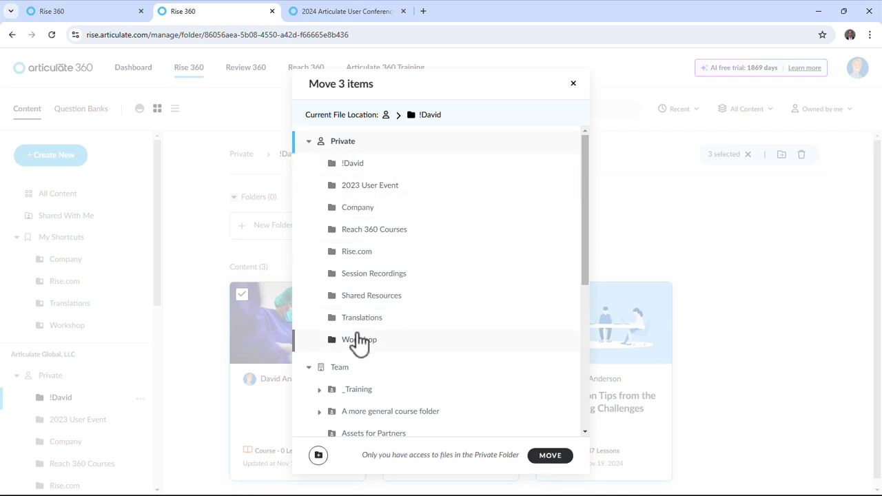
pyautogui.click(573, 85)
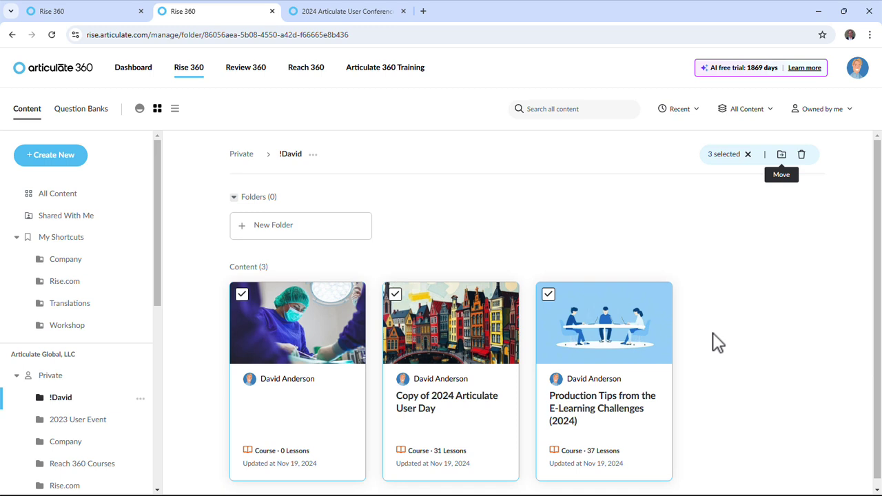
# Move the three selected courses into the 2023 User Event folder, check that folder's content and return to the new private folder
pyautogui.moveTo(315, 291); pyautogui.dragTo(473, 222)
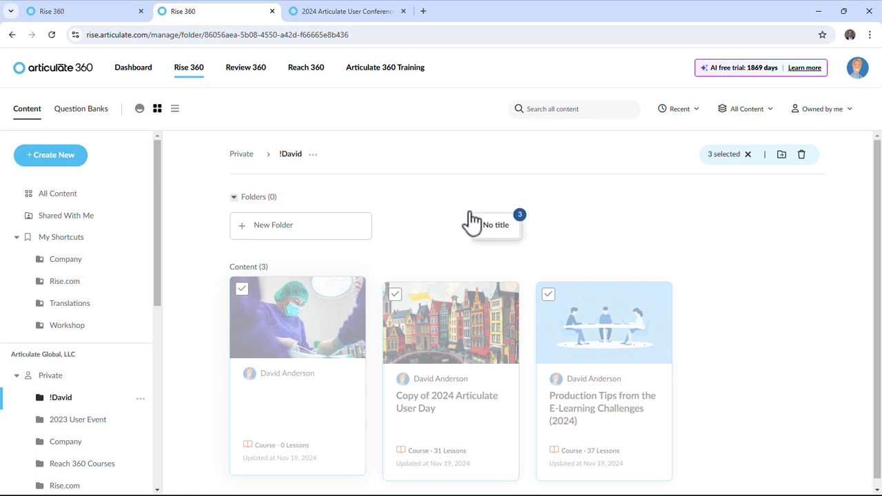
pyautogui.moveTo(473, 222); pyautogui.dragTo(89, 355)
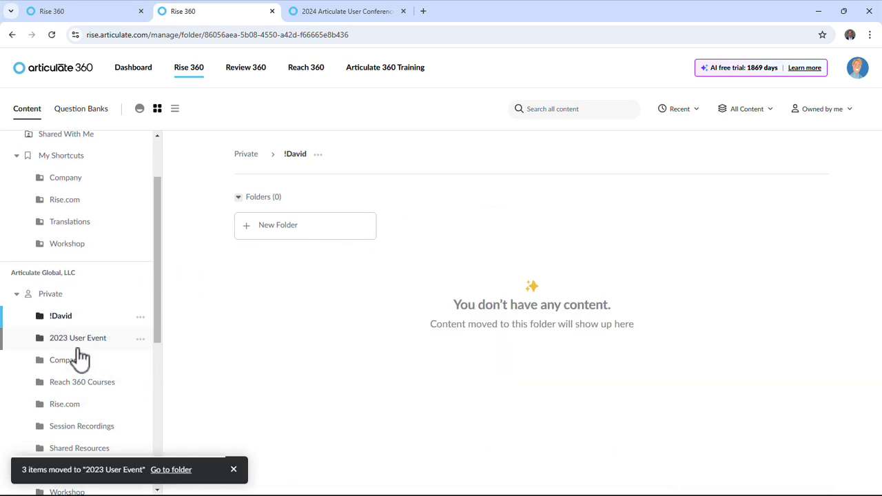
pyautogui.click(76, 344)
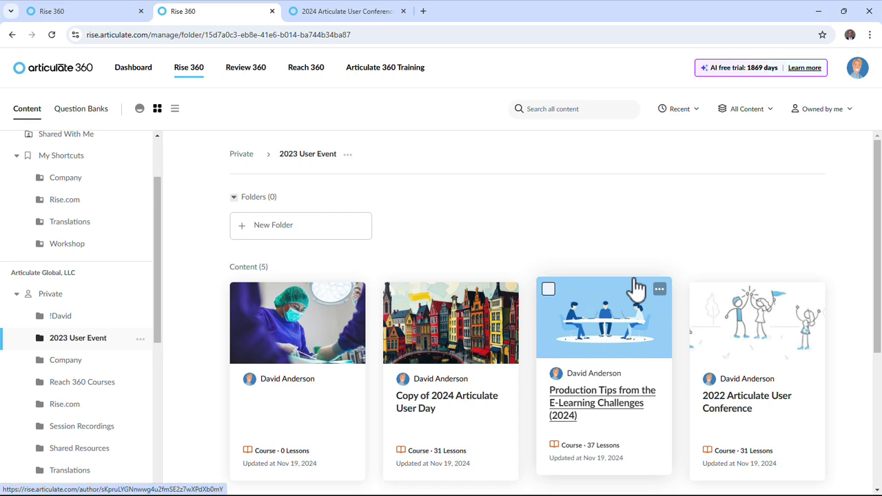
pyautogui.click(133, 321)
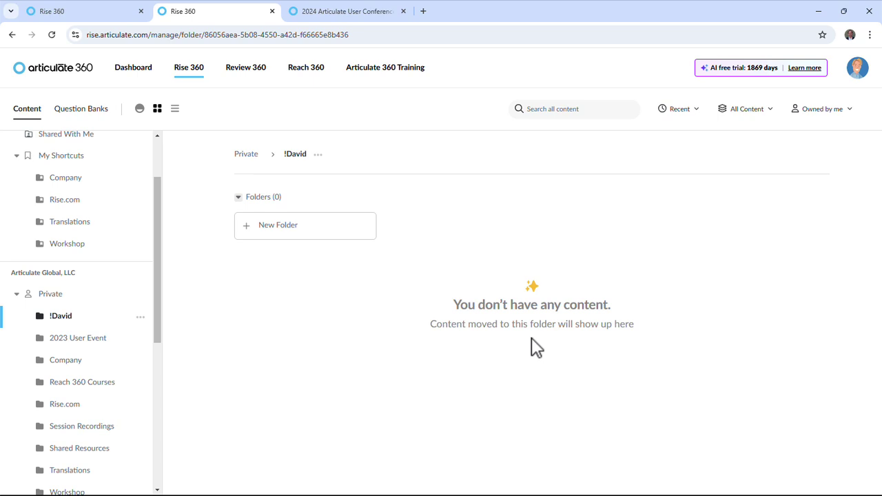
# Switch to Reach 360 and open the Learner Notifications settings of the Articulate Training Team account
pyautogui.hotkey('alt', 'Tab')
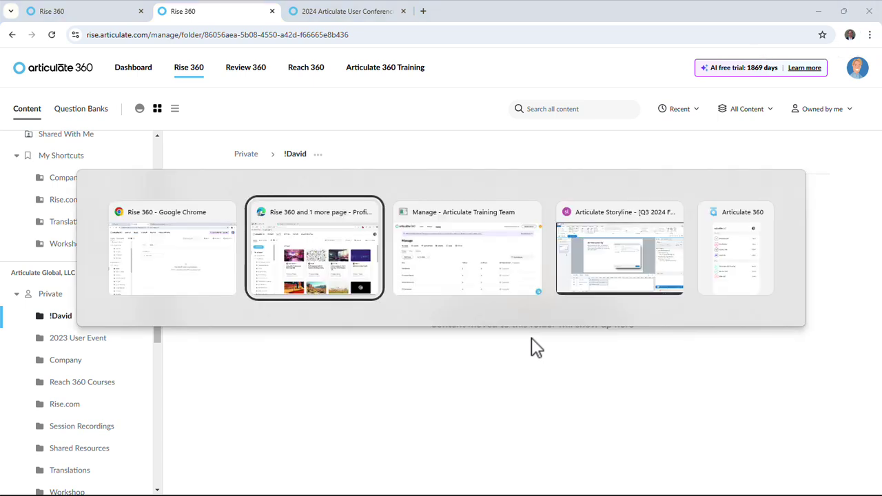
pyautogui.click(487, 279)
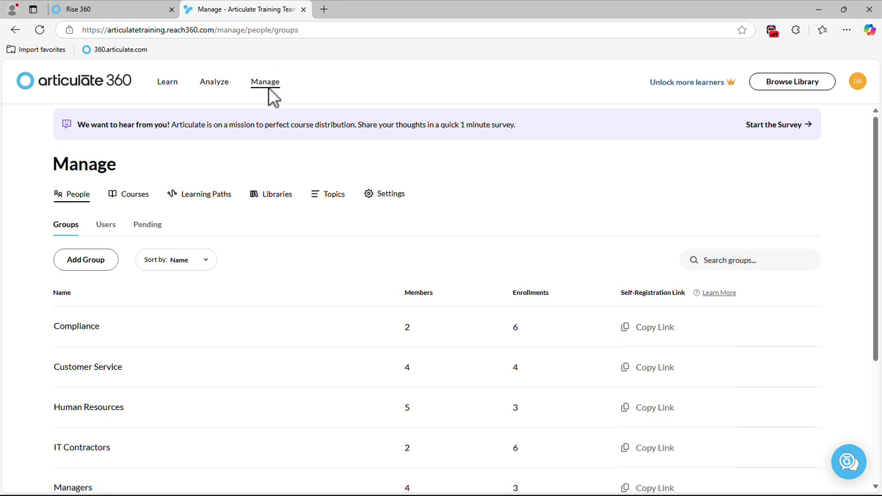
pyautogui.click(383, 208)
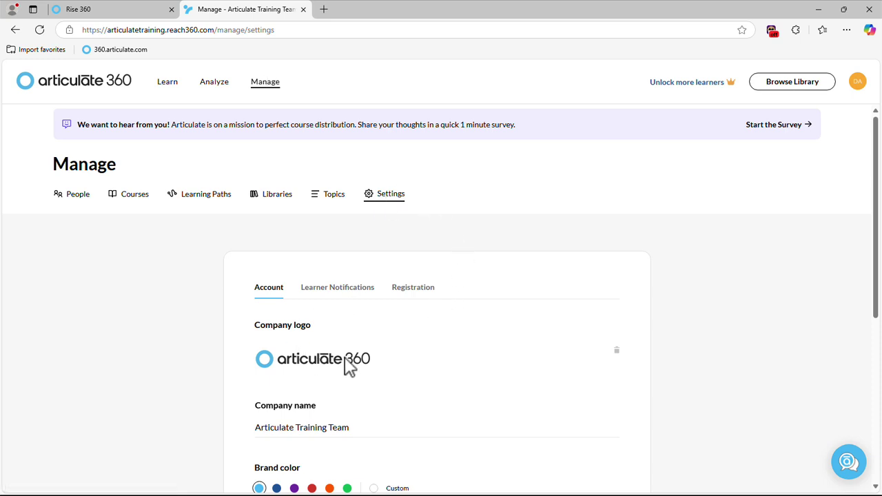
pyautogui.click(342, 294)
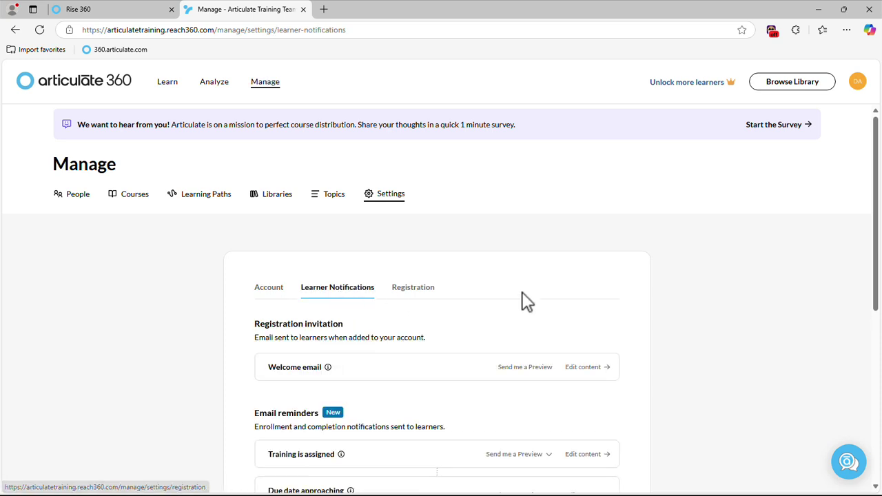
pyautogui.scroll(-2, 527, 301)
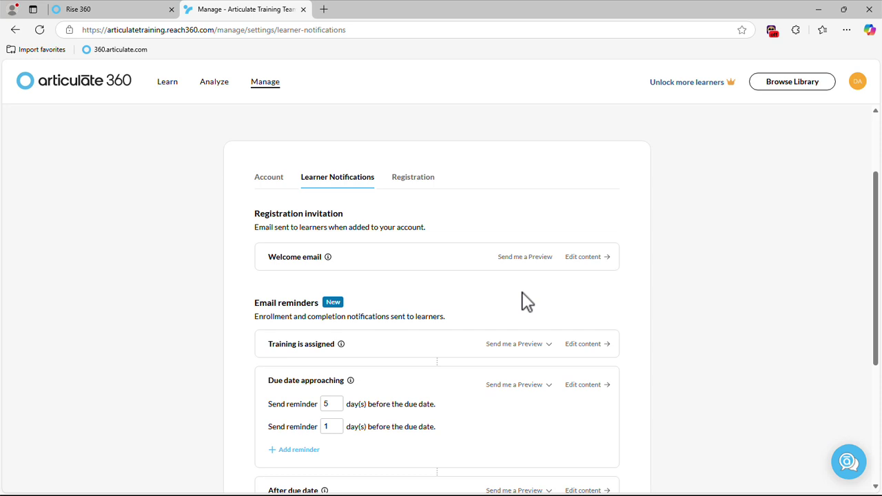
# Examine the subject and body of the welcome email's content, and return to the learner notifications
pyautogui.moveTo(329, 260)
pyautogui.click(585, 259)
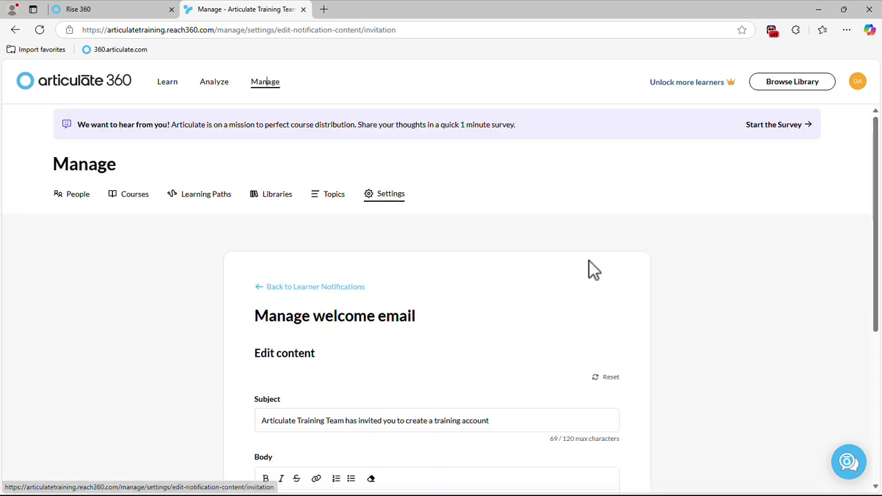
pyautogui.scroll(-3, 591, 269)
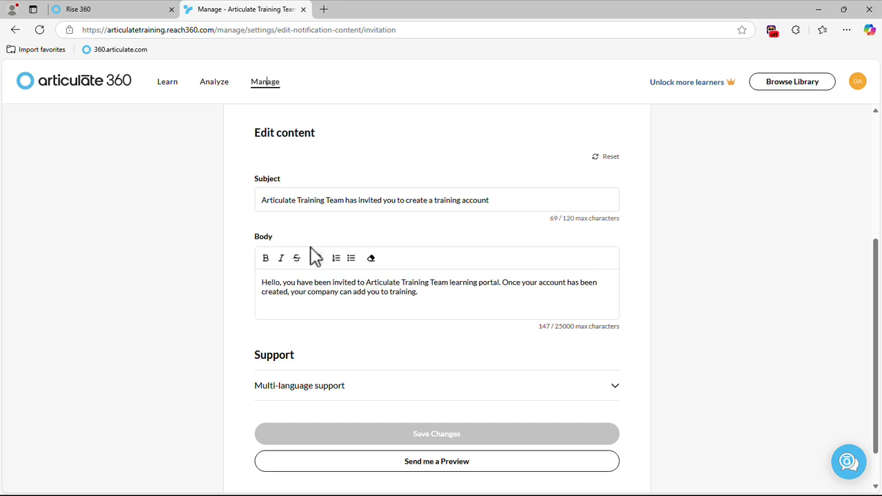
pyautogui.scroll(2, 339, 241)
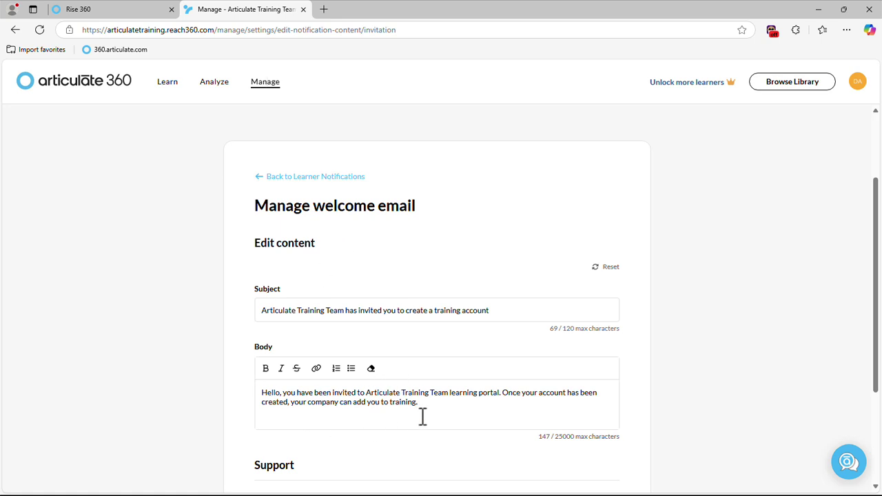
pyautogui.moveTo(296, 310); pyautogui.dragTo(380, 312)
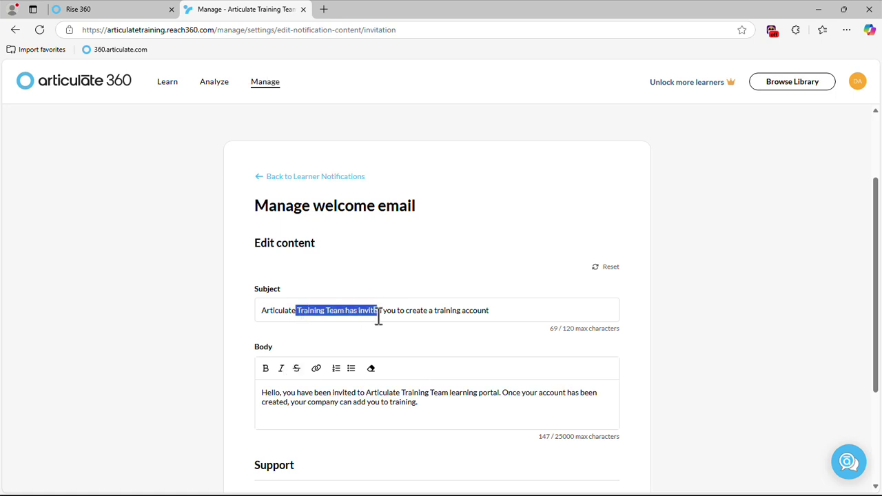
pyautogui.click(338, 178)
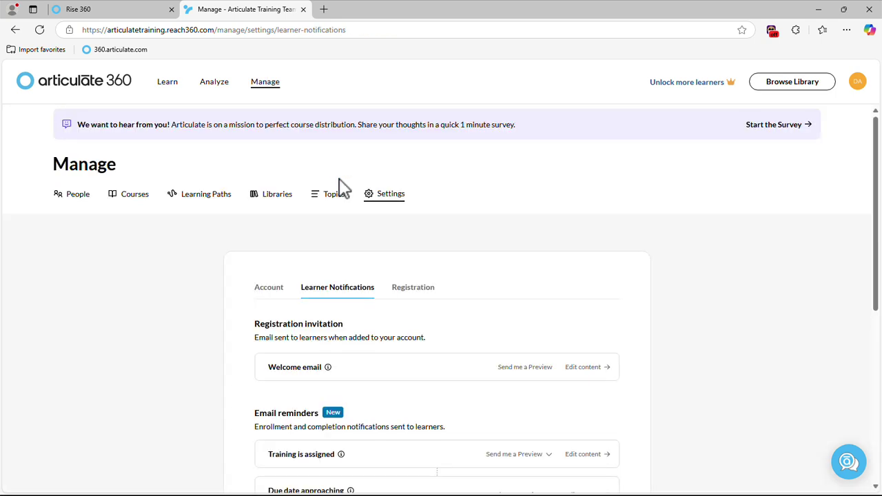
# Open the Training is assigned email's content and examine the course name variable in its subject
pyautogui.scroll(-2, 549, 274)
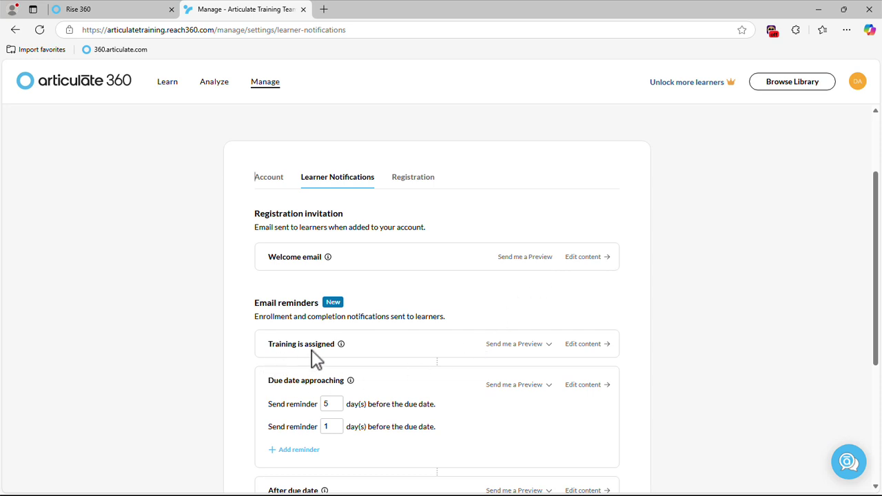
pyautogui.click(583, 344)
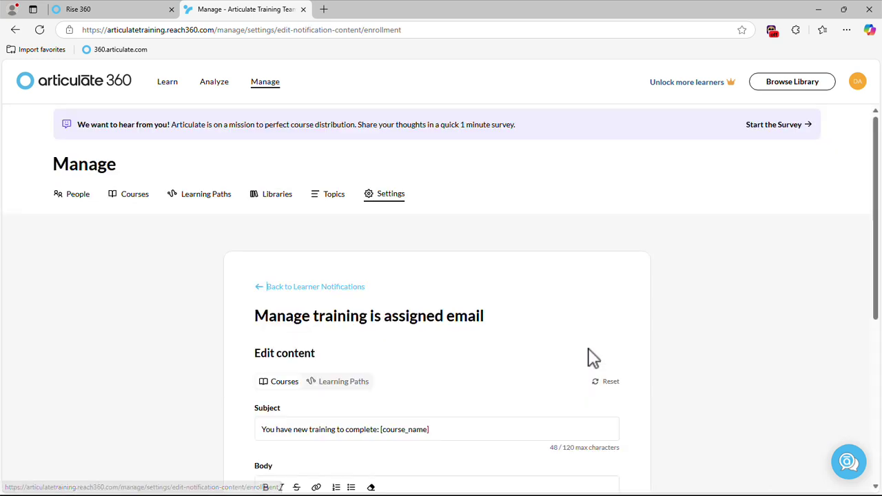
pyautogui.scroll(-1, 587, 356)
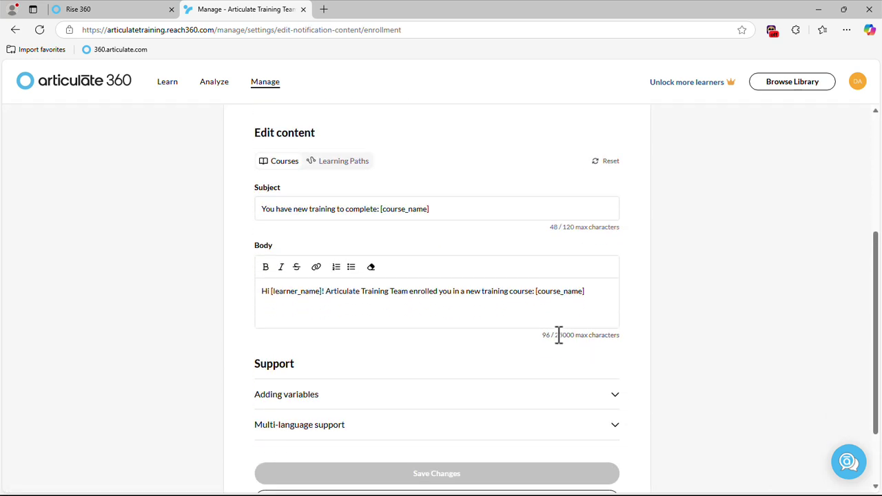
pyautogui.click(266, 212)
pyautogui.doubleClick(390, 210)
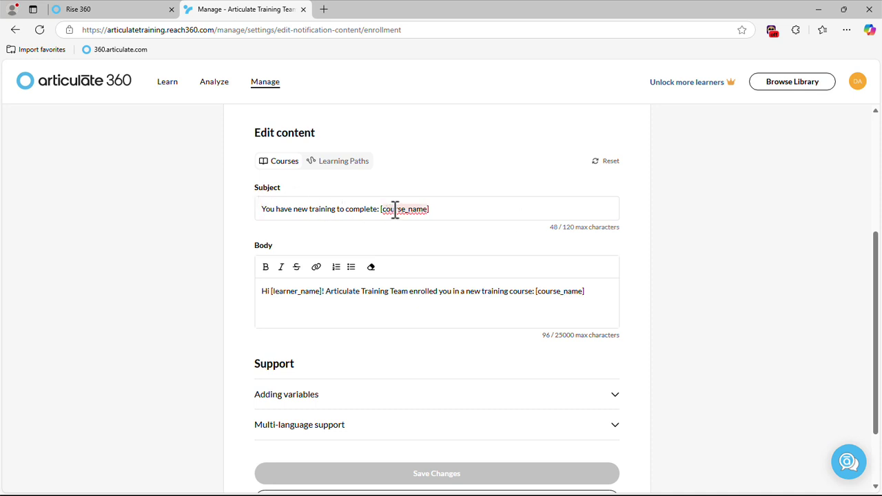
pyautogui.click(431, 210)
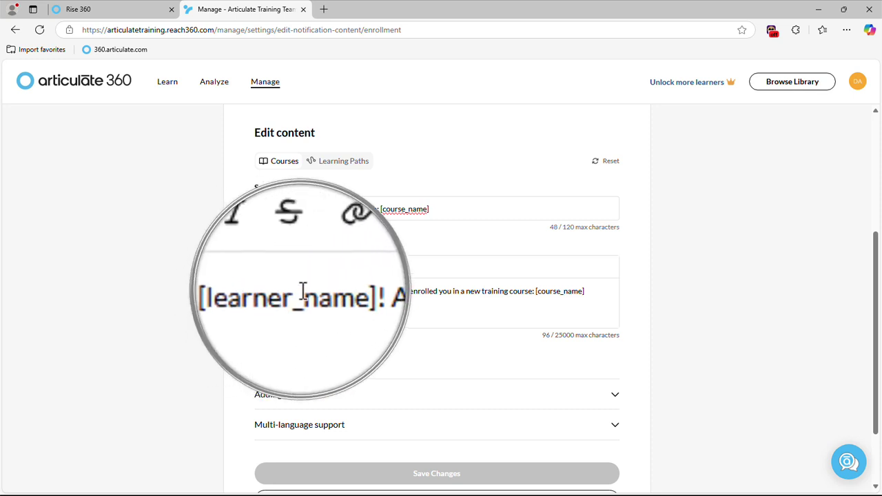
# Replace the Training is assigned email's body with "dgdsgth" and reset the content to its default
pyautogui.moveTo(391, 298); pyautogui.dragTo(258, 291)
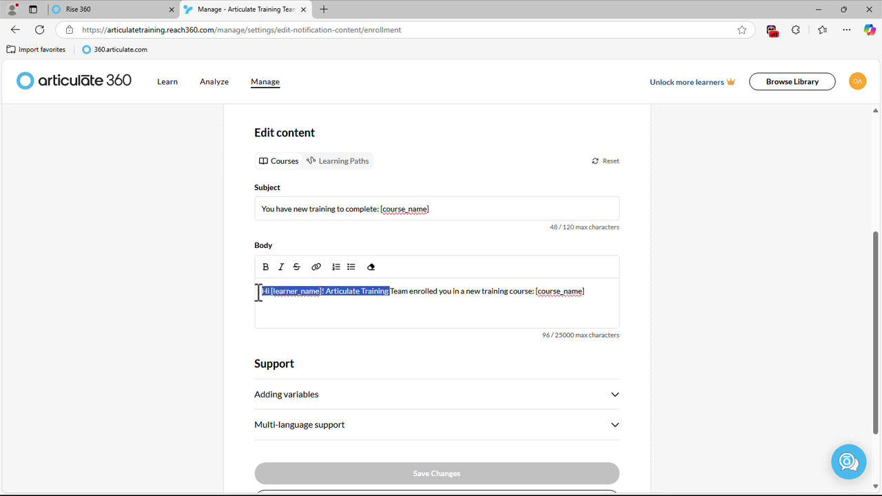
pyautogui.write('dghkjdygkhm')
pyautogui.moveTo(504, 294); pyautogui.dragTo(271, 307)
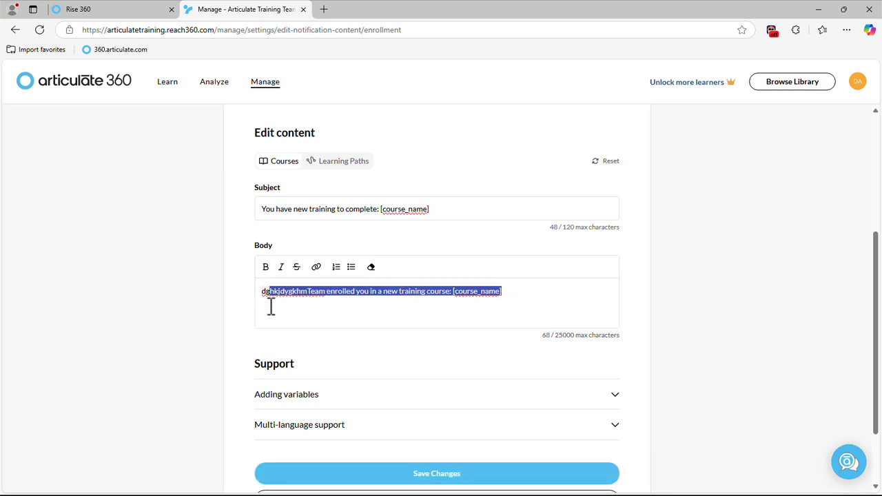
pyautogui.write('dgdsgth')
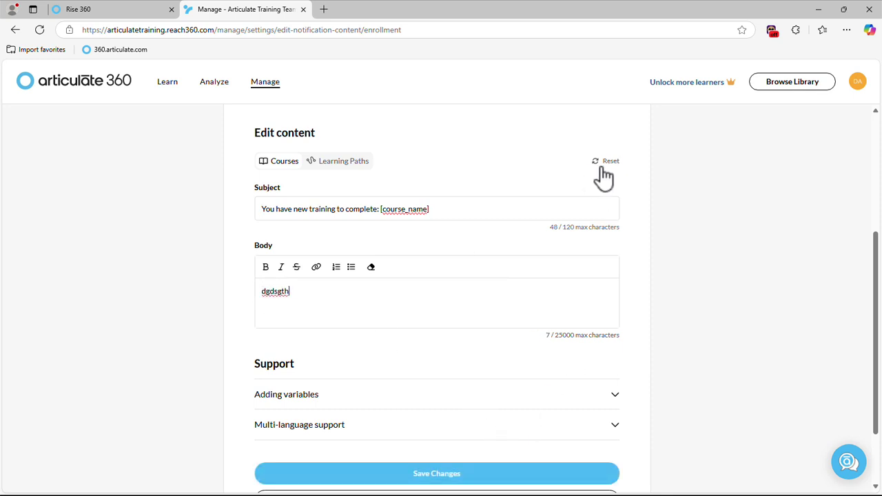
pyautogui.click(597, 164)
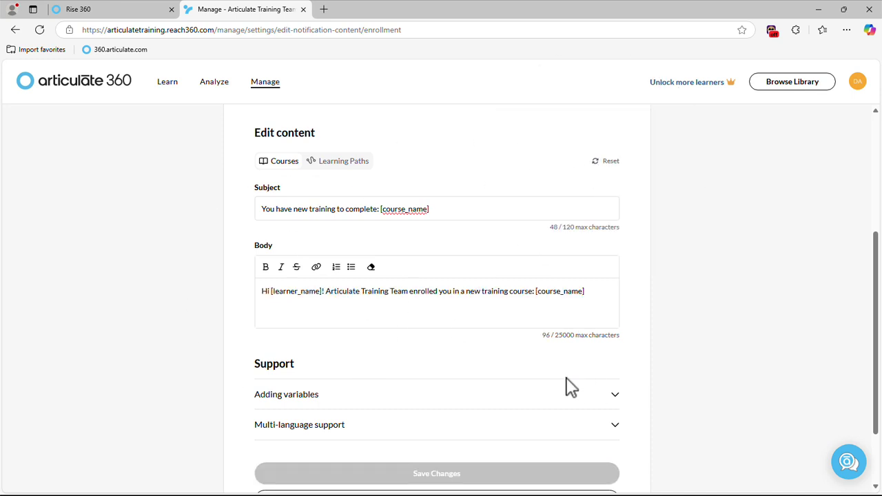
# Expand the support notes on adding variables and multi-language support, and read them against the email's content
pyautogui.click(614, 396)
pyautogui.scroll(-2, 616, 405)
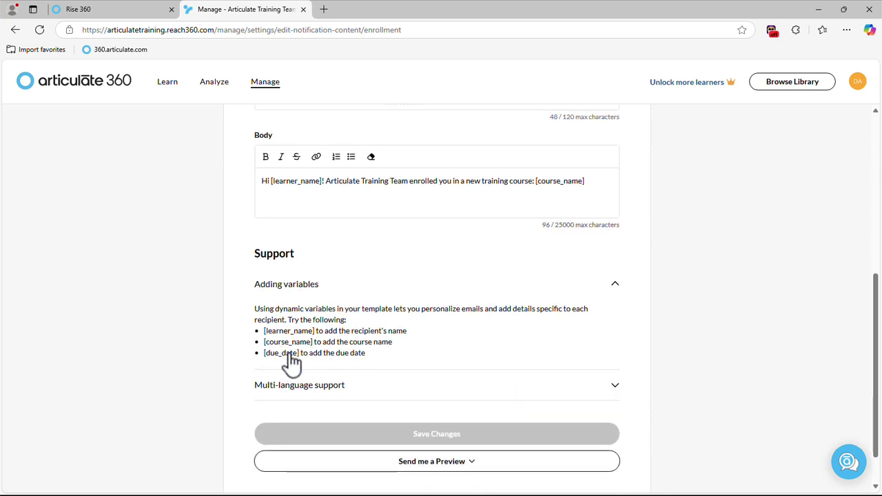
pyautogui.click(315, 390)
pyautogui.scroll(-1, 460, 398)
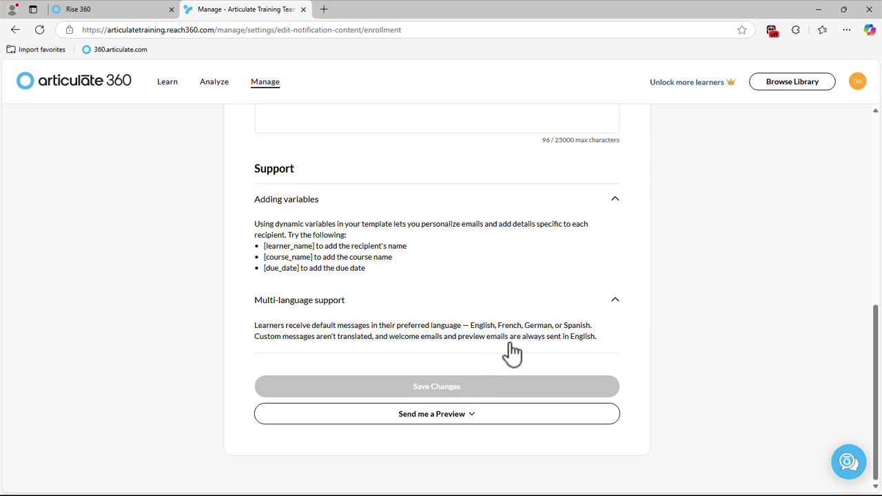
pyautogui.scroll(2, 512, 352)
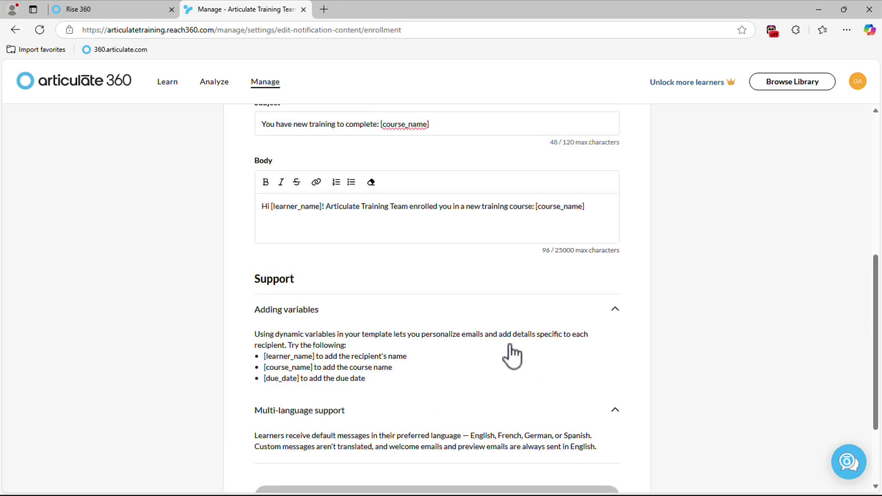
pyautogui.scroll(3, 512, 353)
pyautogui.scroll(-5, 512, 354)
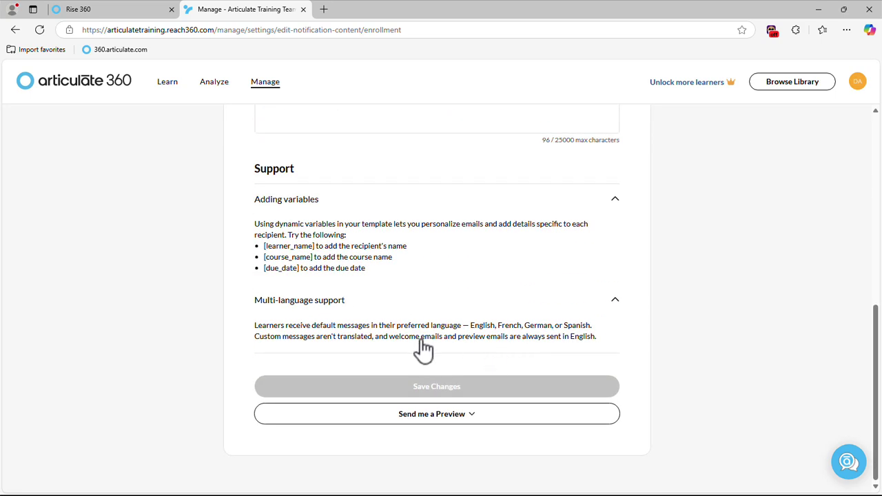
# Send a preview of the Training is assigned email for both courses and learning paths, and return to the learner notifications
pyautogui.click(432, 426)
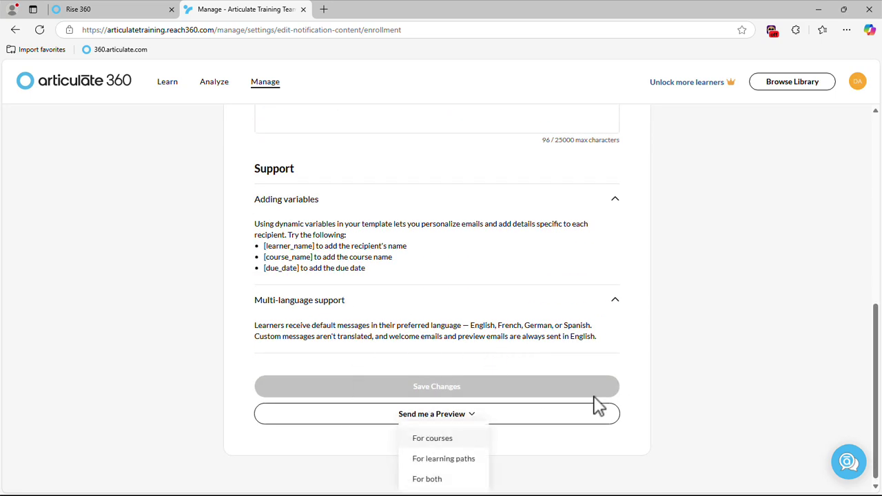
pyautogui.click(463, 481)
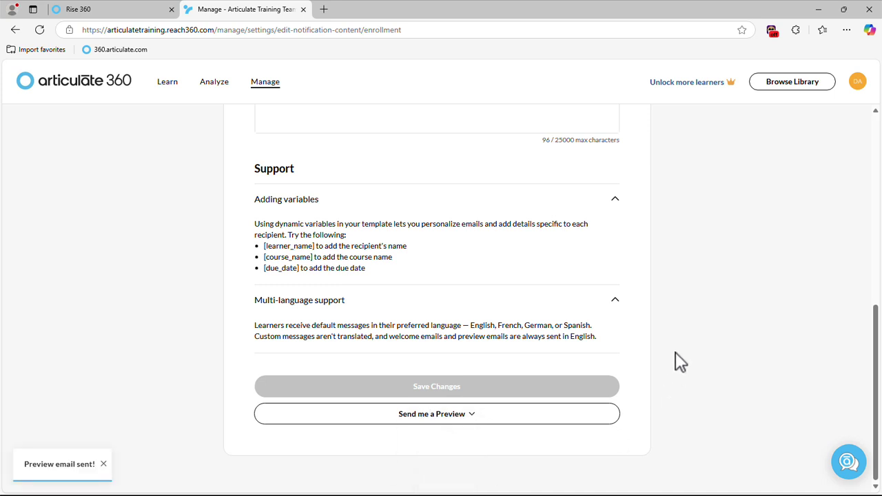
pyautogui.scroll(2, 632, 319)
pyautogui.scroll(3, 633, 318)
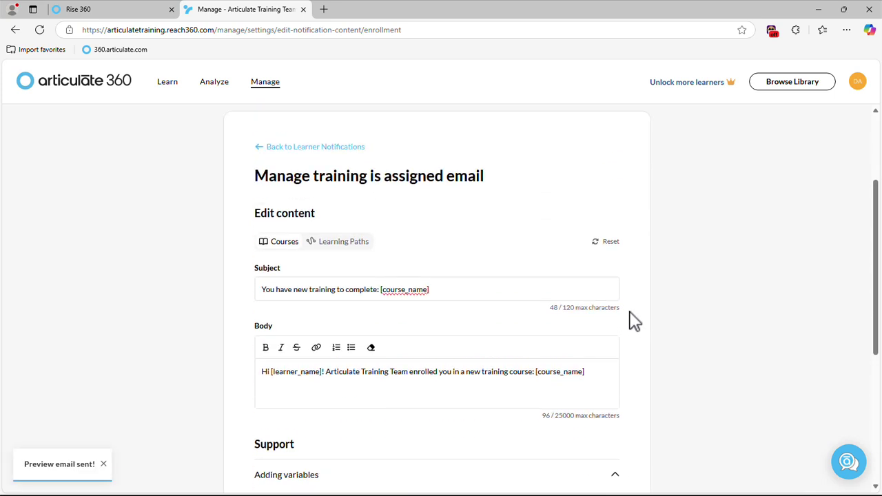
pyautogui.click(317, 147)
# Review the due date reminder settings and examine the subject and body of the After due date email's content
pyautogui.scroll(-5, 568, 296)
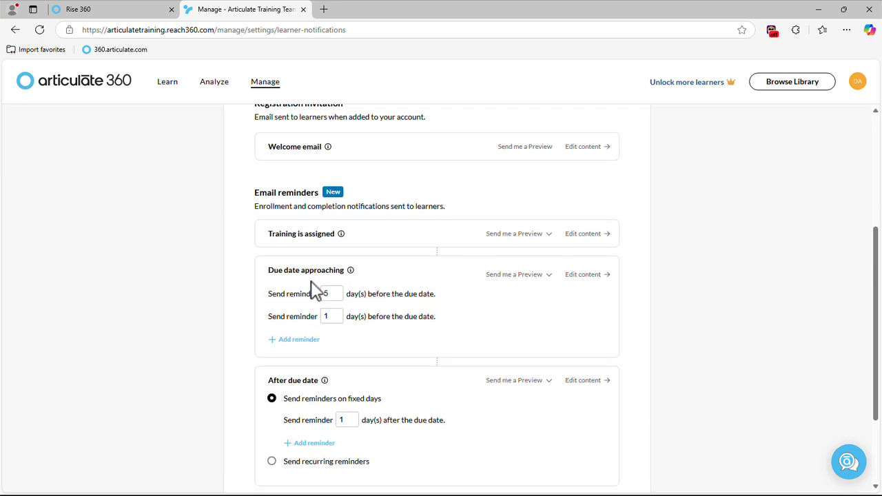
pyautogui.scroll(-2, 365, 396)
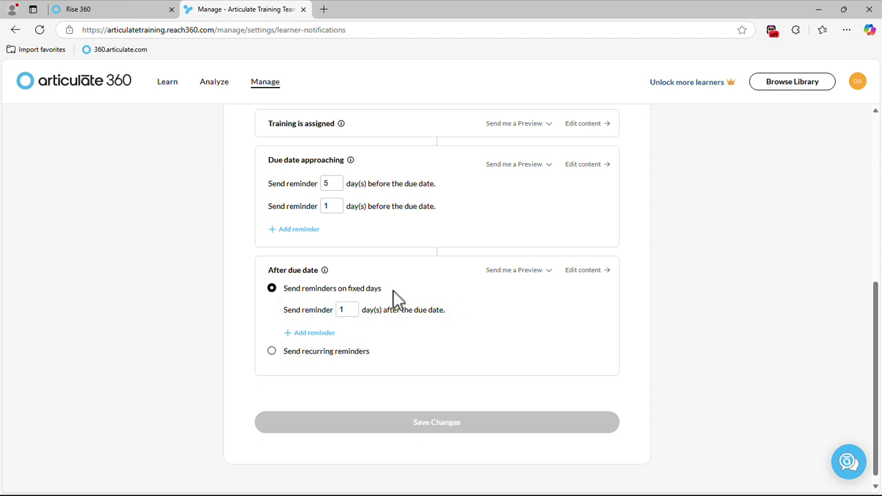
pyautogui.moveTo(435, 321)
pyautogui.click(584, 271)
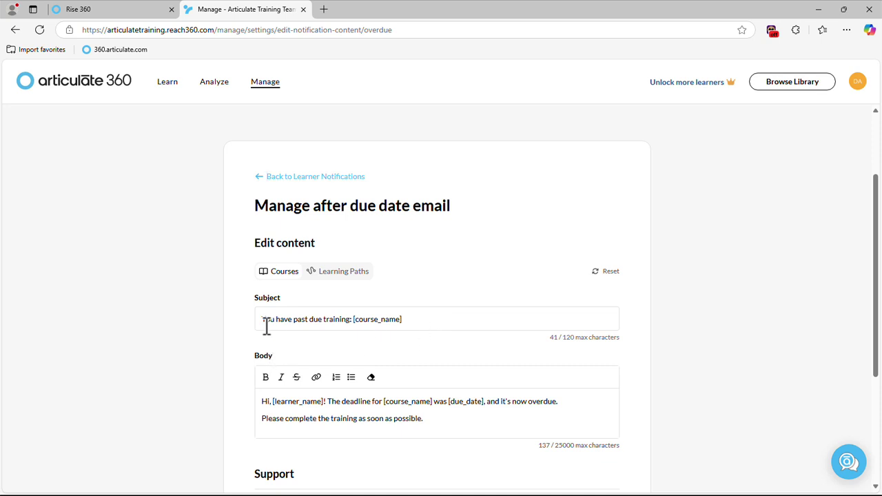
pyautogui.moveTo(269, 322); pyautogui.dragTo(339, 321)
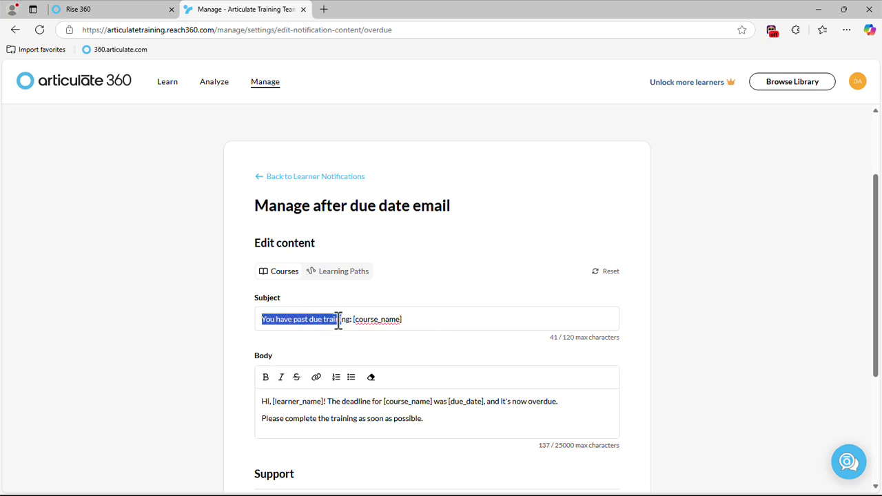
pyautogui.click(329, 319)
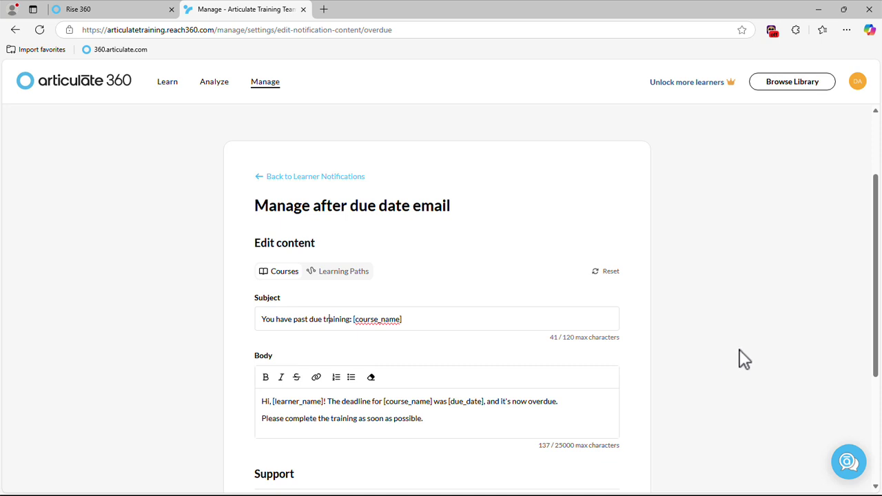
# Return to the learner notifications, review the email reminder schedule, and go to the list of people groups
pyautogui.click(337, 178)
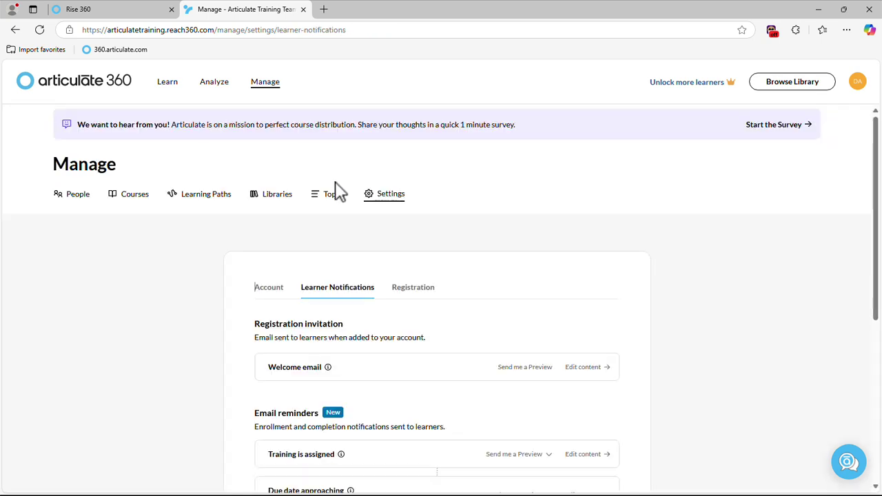
pyautogui.scroll(-1, 668, 303)
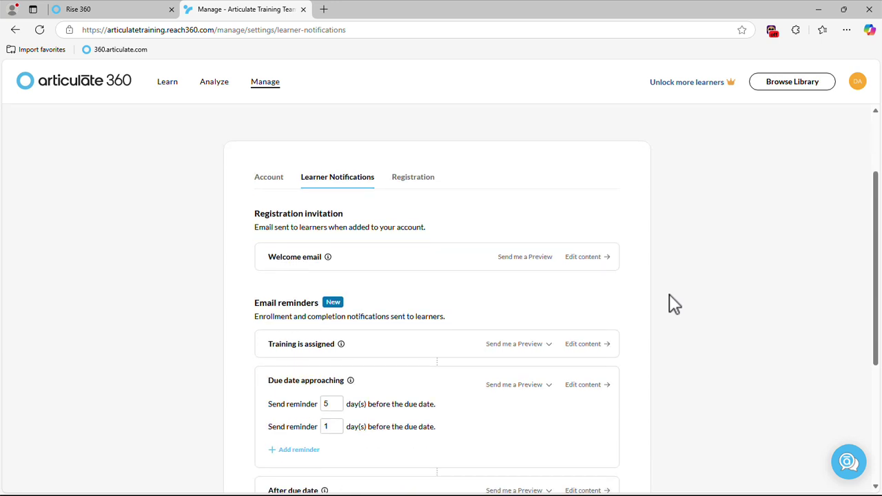
pyautogui.scroll(-3, 669, 295)
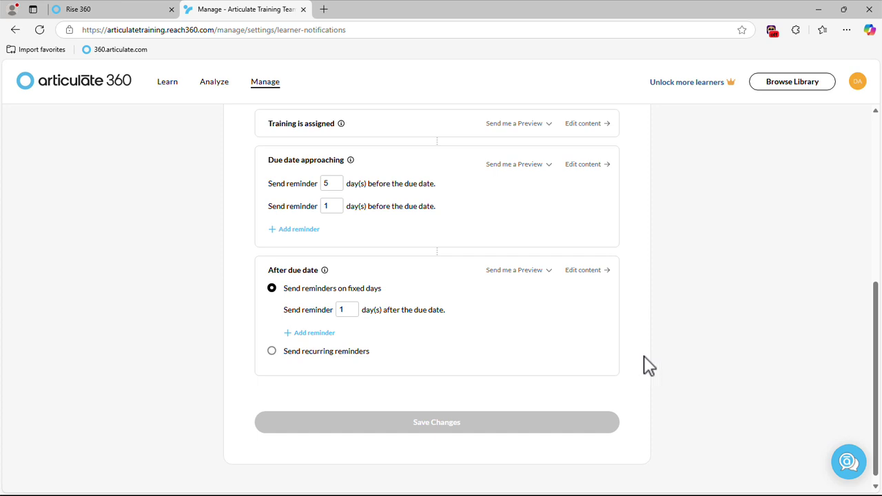
pyautogui.click(264, 88)
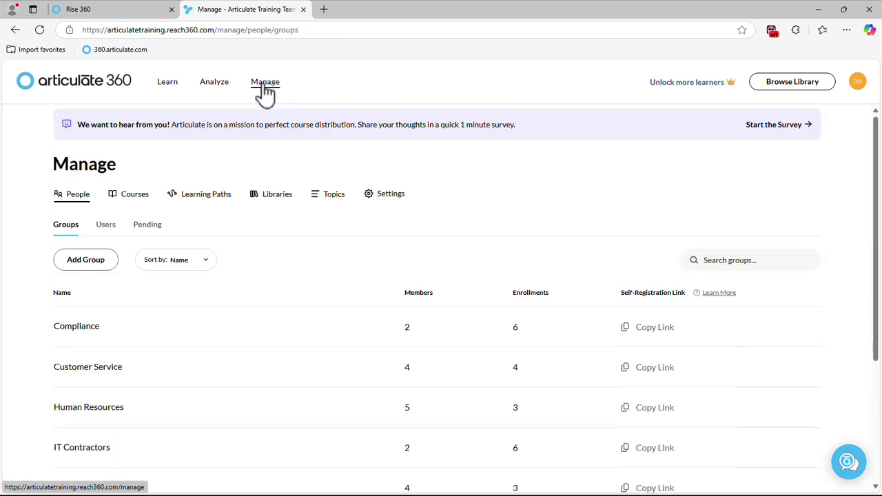
# Open the account's own profile and review its personal details, preferred language and custom fields
pyautogui.click(857, 83)
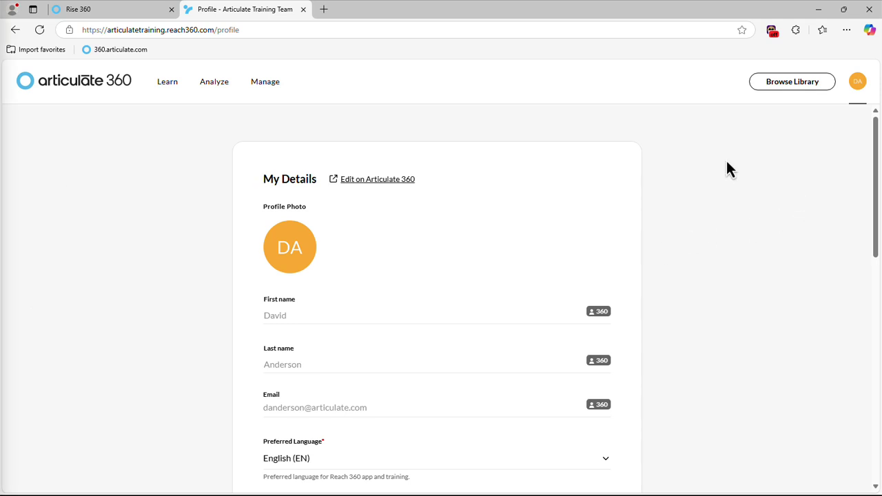
pyautogui.scroll(-2, 726, 172)
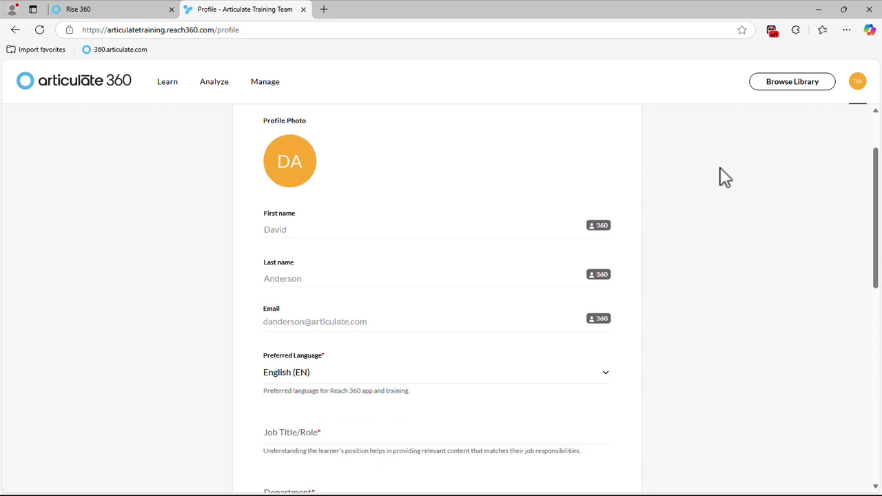
pyautogui.scroll(-1, 716, 170)
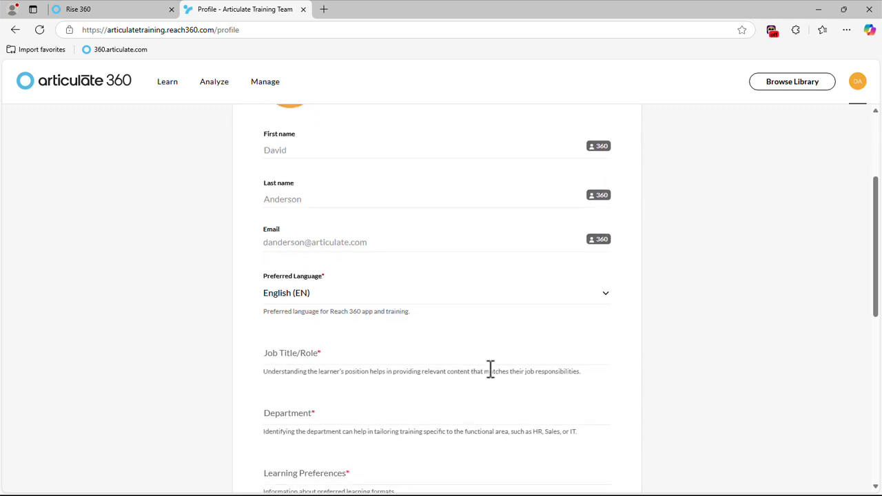
pyautogui.scroll(3, 486, 374)
pyautogui.scroll(-1, 348, 430)
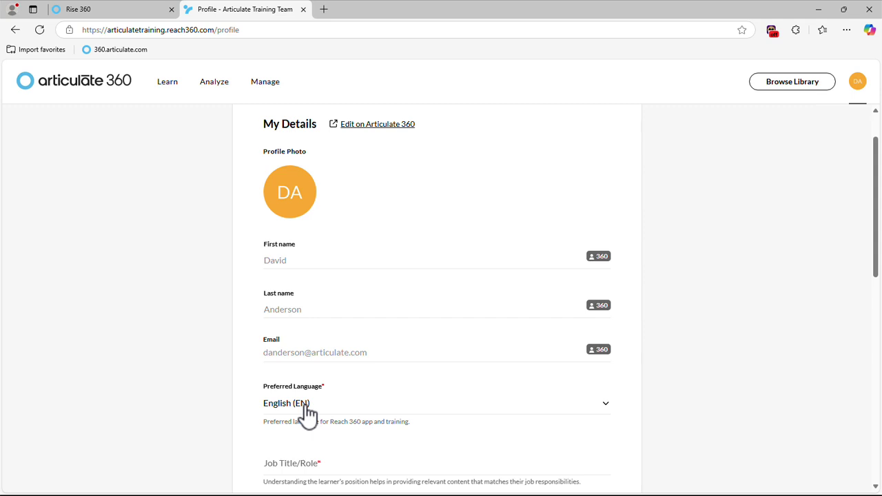
pyautogui.click(308, 413)
pyautogui.scroll(-1, 325, 417)
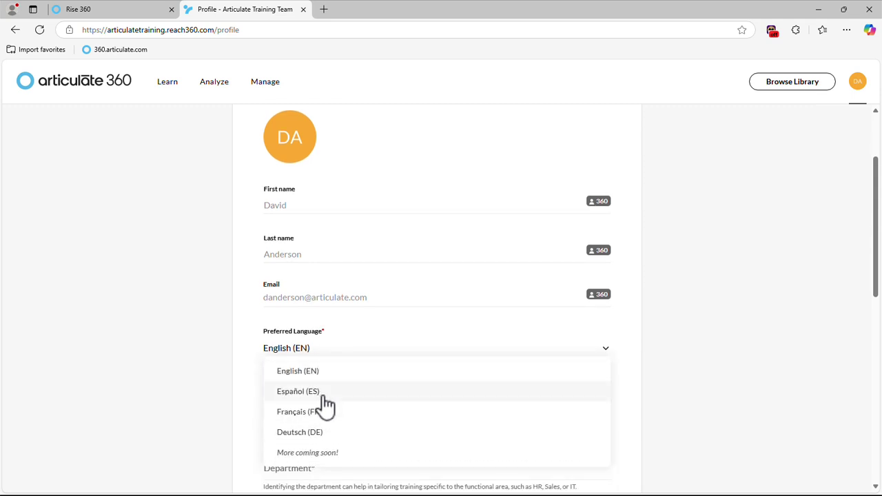
pyautogui.click(324, 394)
pyautogui.scroll(-6, 618, 390)
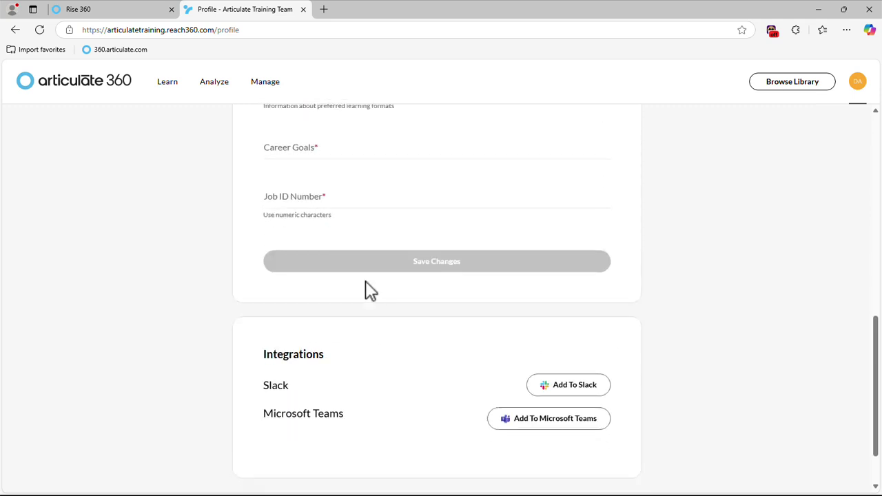
pyautogui.scroll(3, 448, 284)
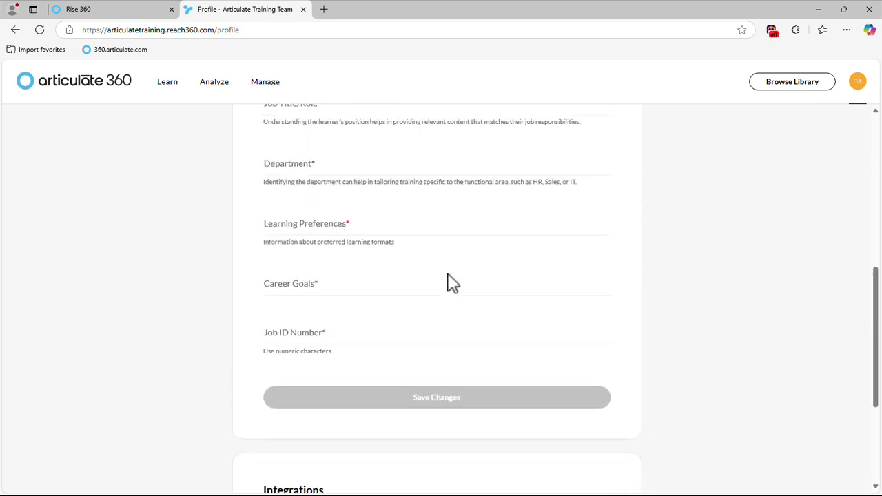
# Reload the profile page and check the job title, department and learning preference fields
pyautogui.click(40, 31)
pyautogui.click(492, 91)
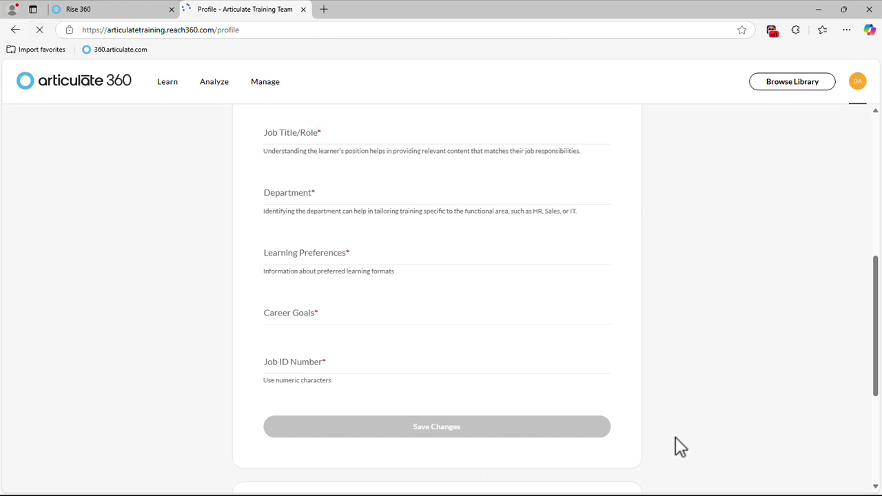
pyautogui.scroll(-3, 451, 334)
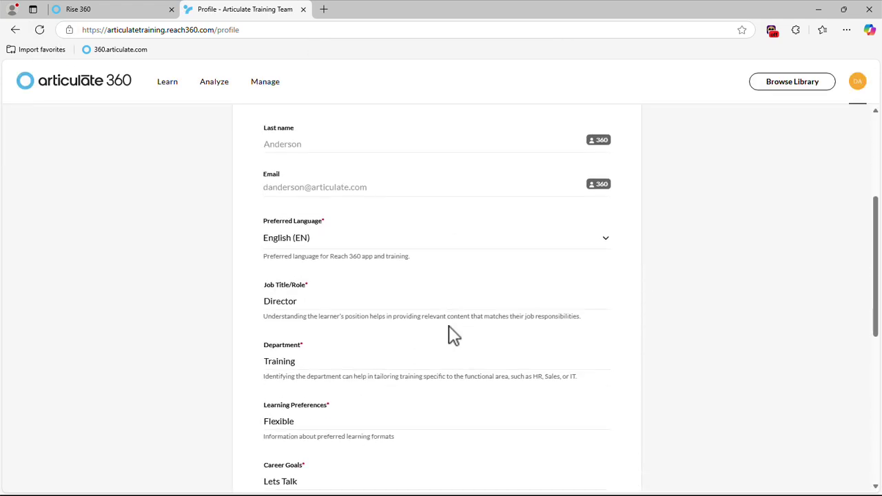
pyautogui.scroll(1, 448, 326)
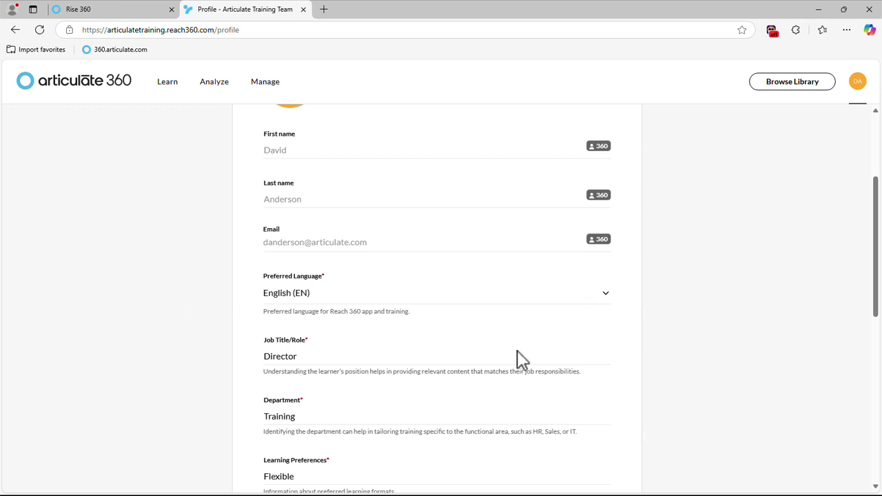
pyautogui.scroll(-1, 414, 353)
pyautogui.scroll(1, 294, 355)
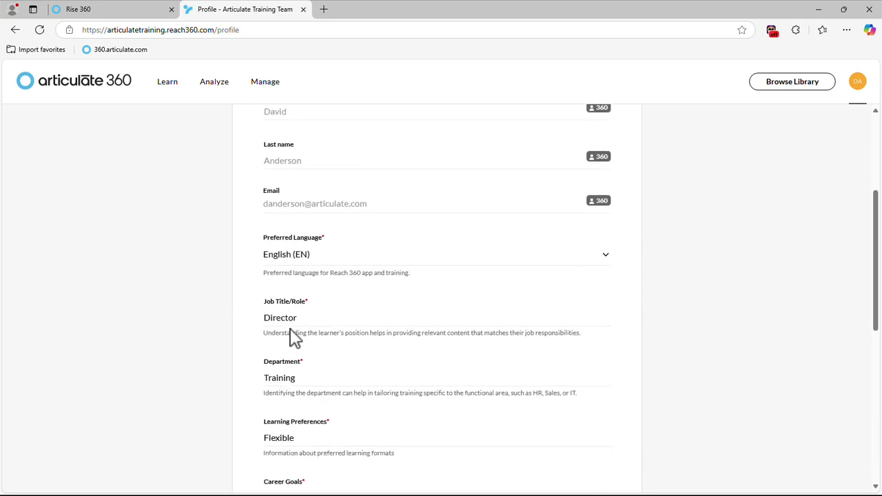
pyautogui.scroll(2, 293, 337)
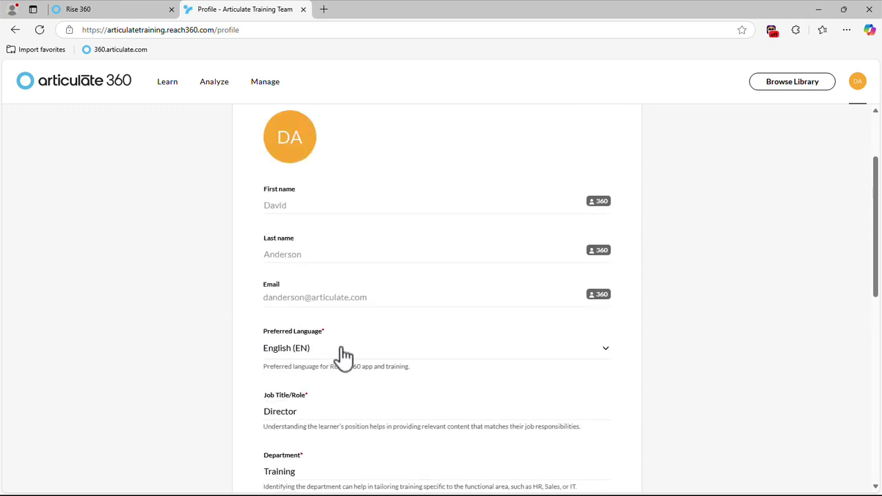
# Save the profile with Español (ES) as the preferred language and view the learner's training page in Spanish
pyautogui.click(345, 355)
pyautogui.click(310, 392)
pyautogui.scroll(-5, 613, 346)
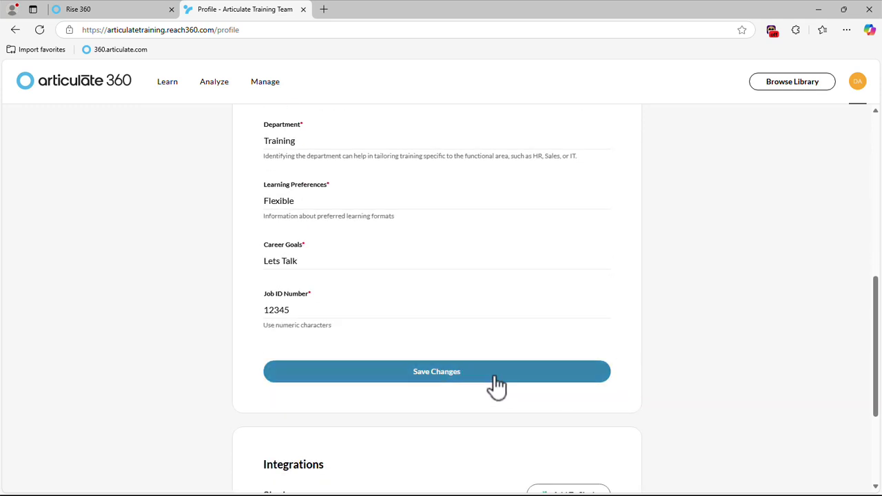
pyautogui.click(495, 378)
pyautogui.scroll(5, 669, 352)
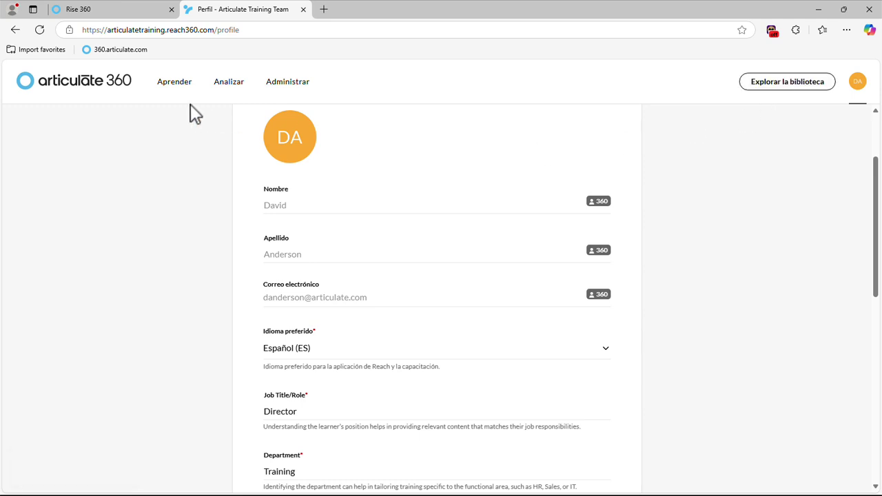
pyautogui.click(185, 83)
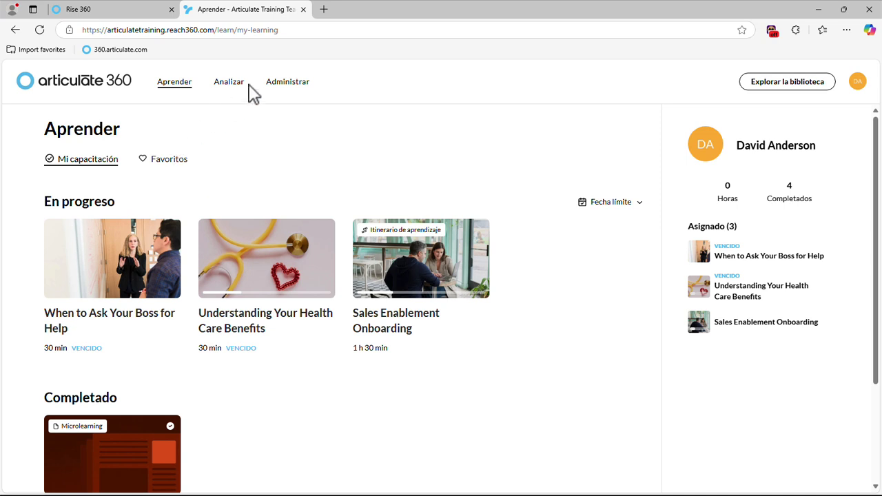
# Set the profile's preferred language back to English (EN), save it, and return to the learner's training page
pyautogui.click(857, 88)
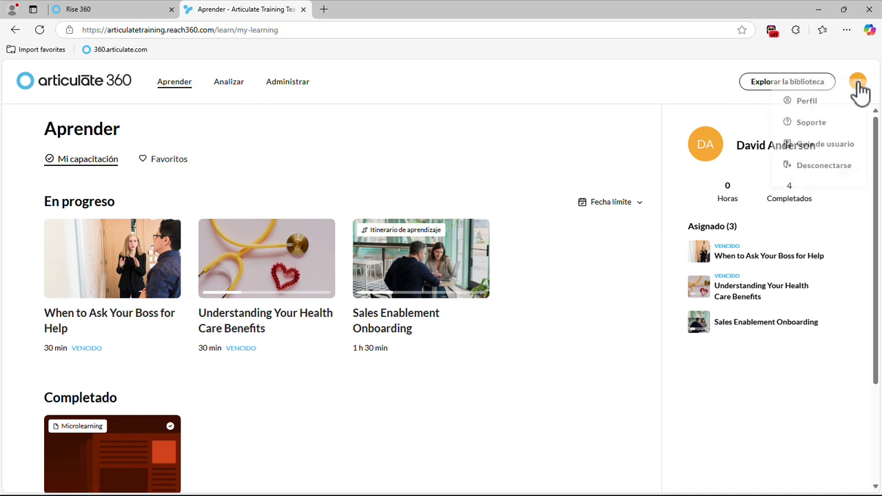
pyautogui.click(824, 105)
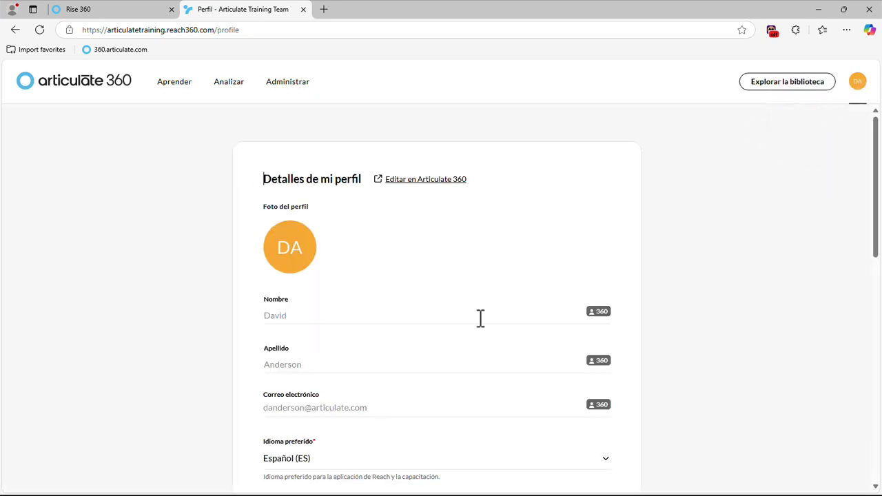
pyautogui.scroll(-1, 479, 318)
pyautogui.click(322, 410)
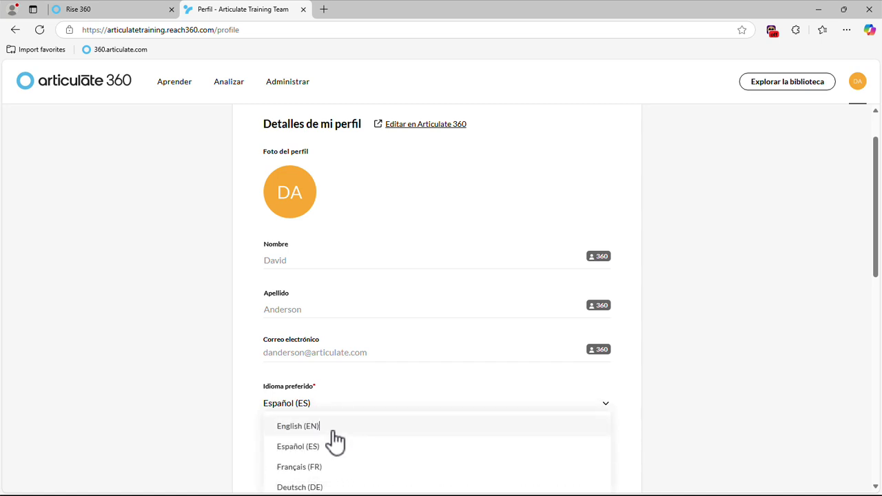
pyautogui.click(334, 427)
pyautogui.scroll(-1, 610, 405)
pyautogui.scroll(-1, 610, 405)
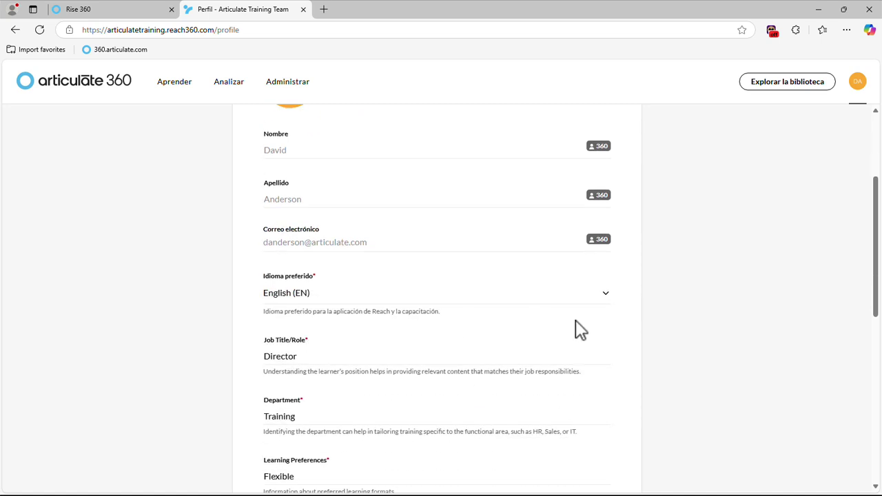
pyautogui.scroll(-7, 604, 338)
pyautogui.click(487, 204)
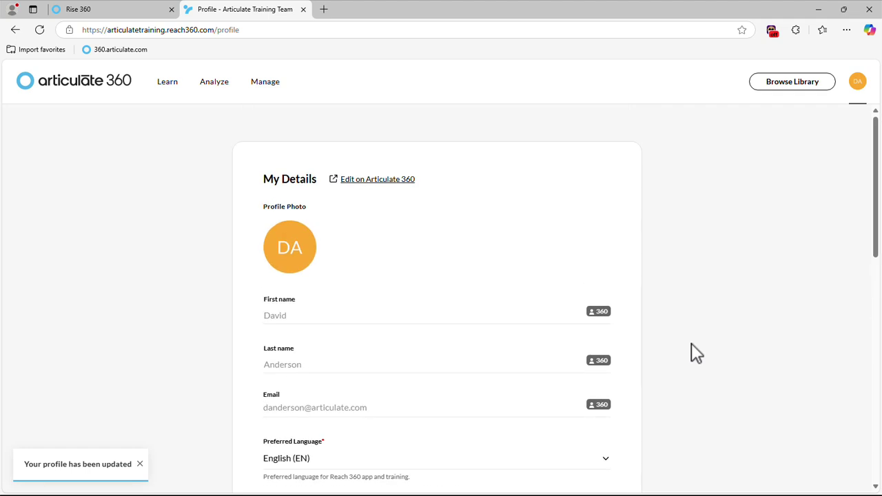
pyautogui.click(169, 83)
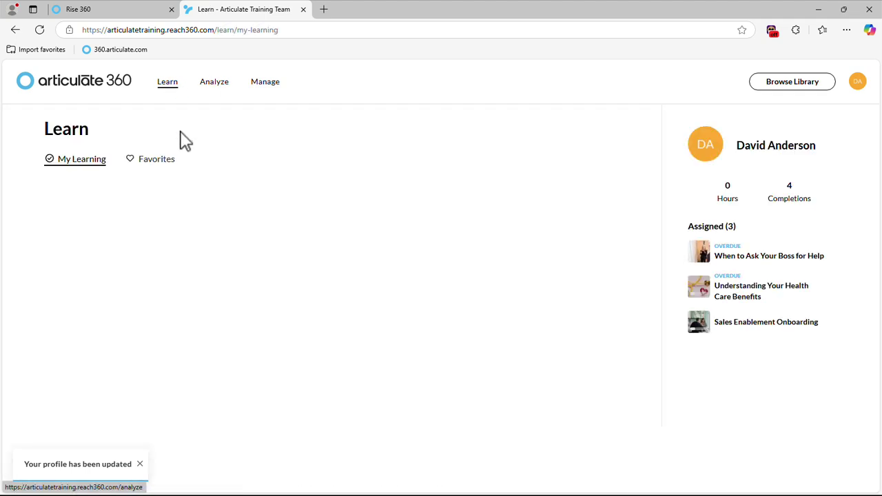